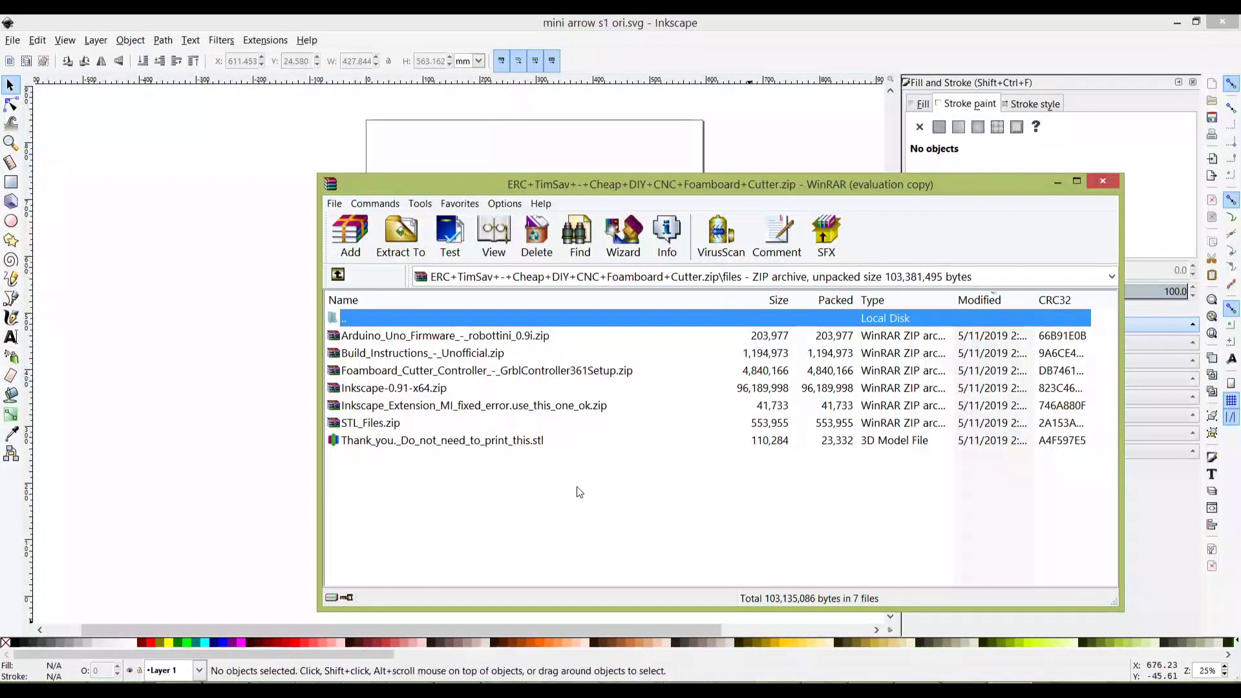
# Step: Open the nested archive Inkscape_Extension_MI_fixed_error.use_this_one_ok.zip
pyautogui.click(578, 484)
pyautogui.click(434, 407)
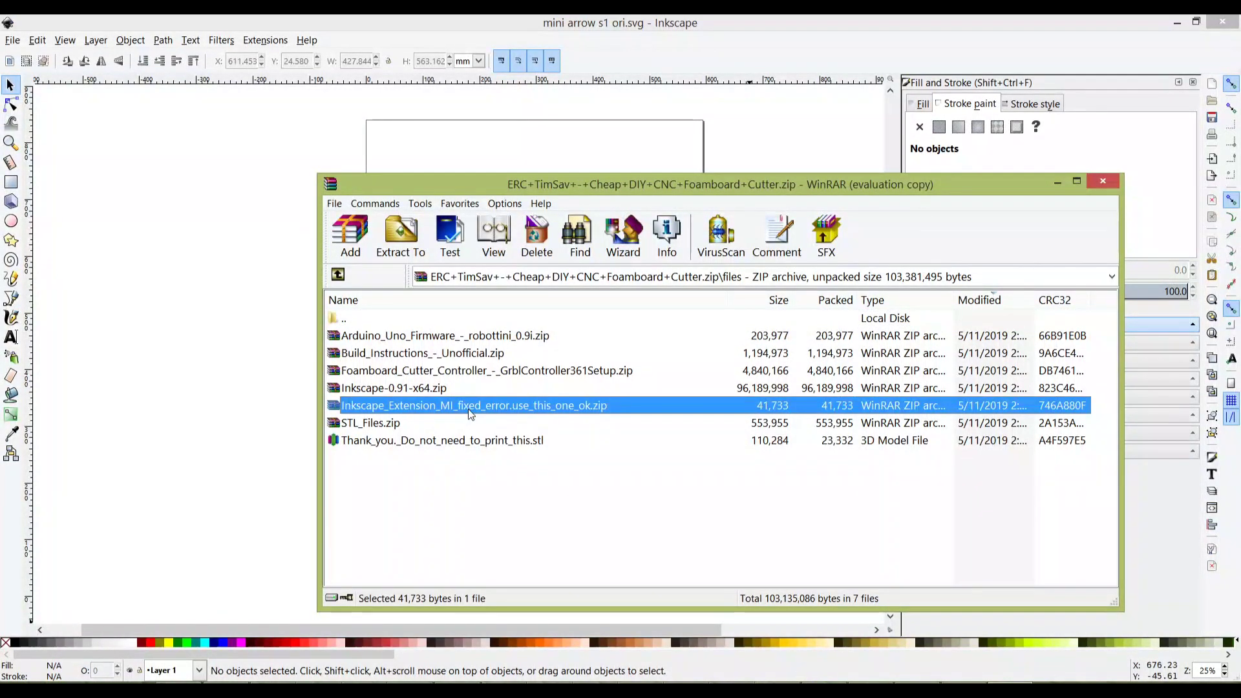
pyautogui.doubleClick(468, 408)
pyautogui.click(431, 378)
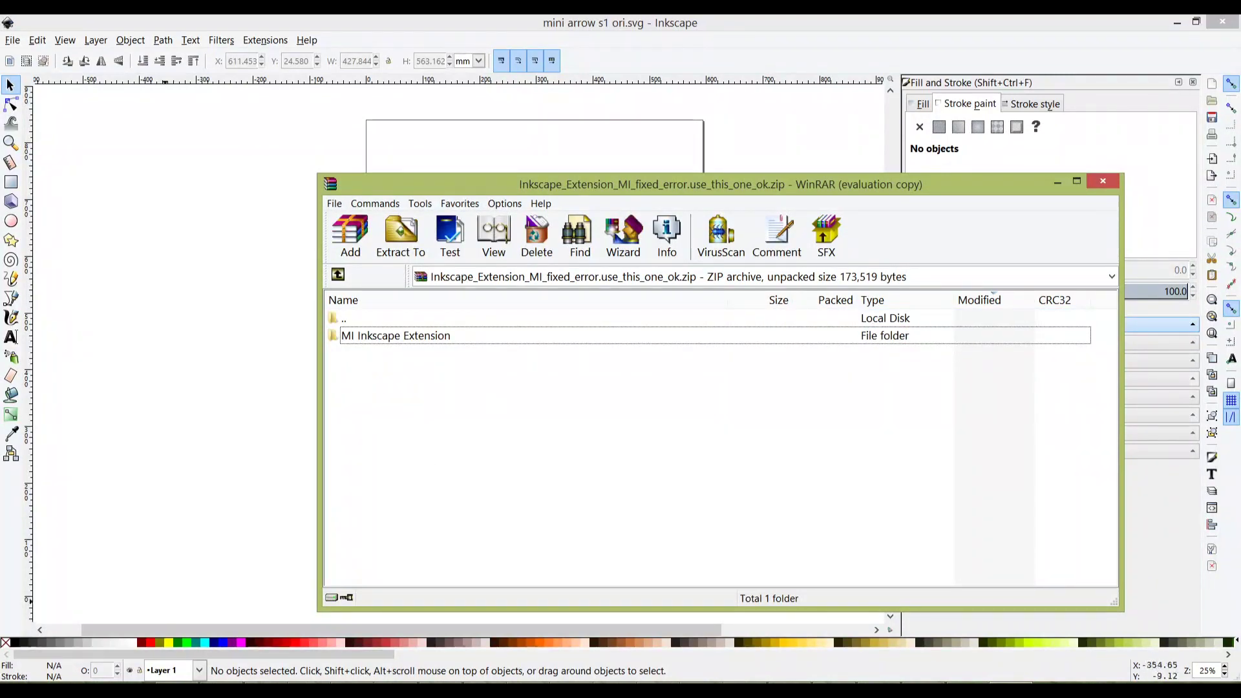
# Step: Switch to File Explorer and browse to C:\Program Files\Inkscape\share\extensions
pyautogui.click(93, 692)
pyautogui.doubleClick(164, 316)
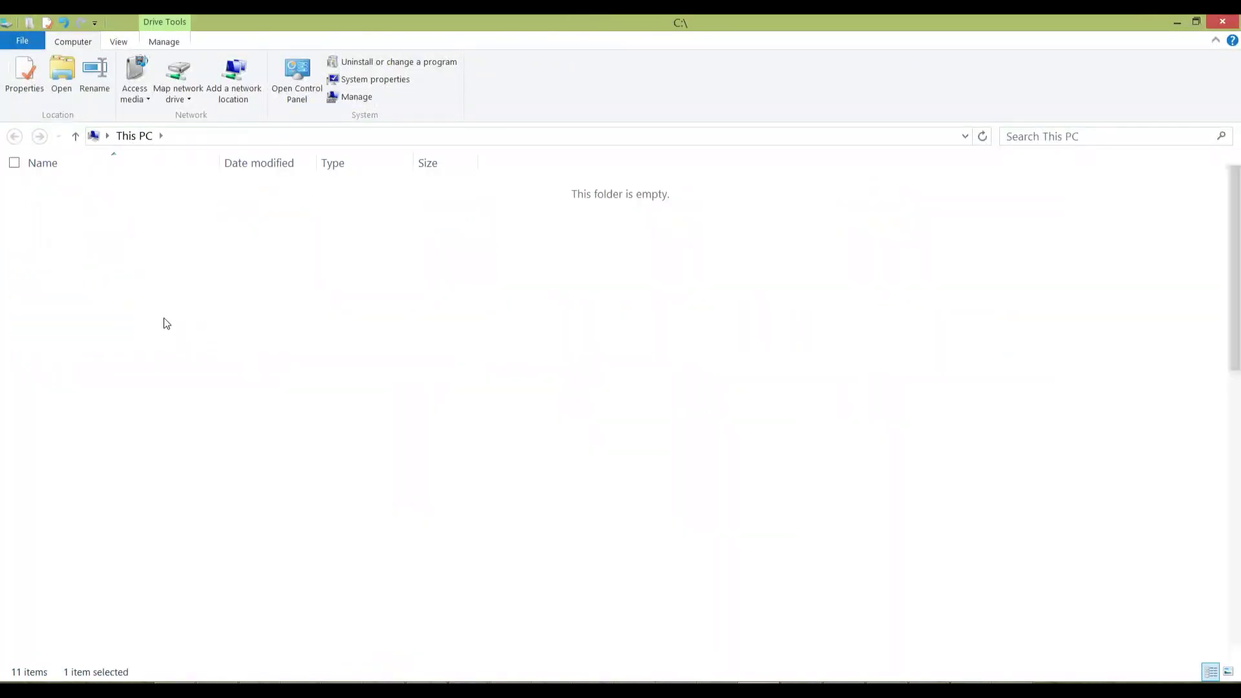
pyautogui.doubleClick(113, 558)
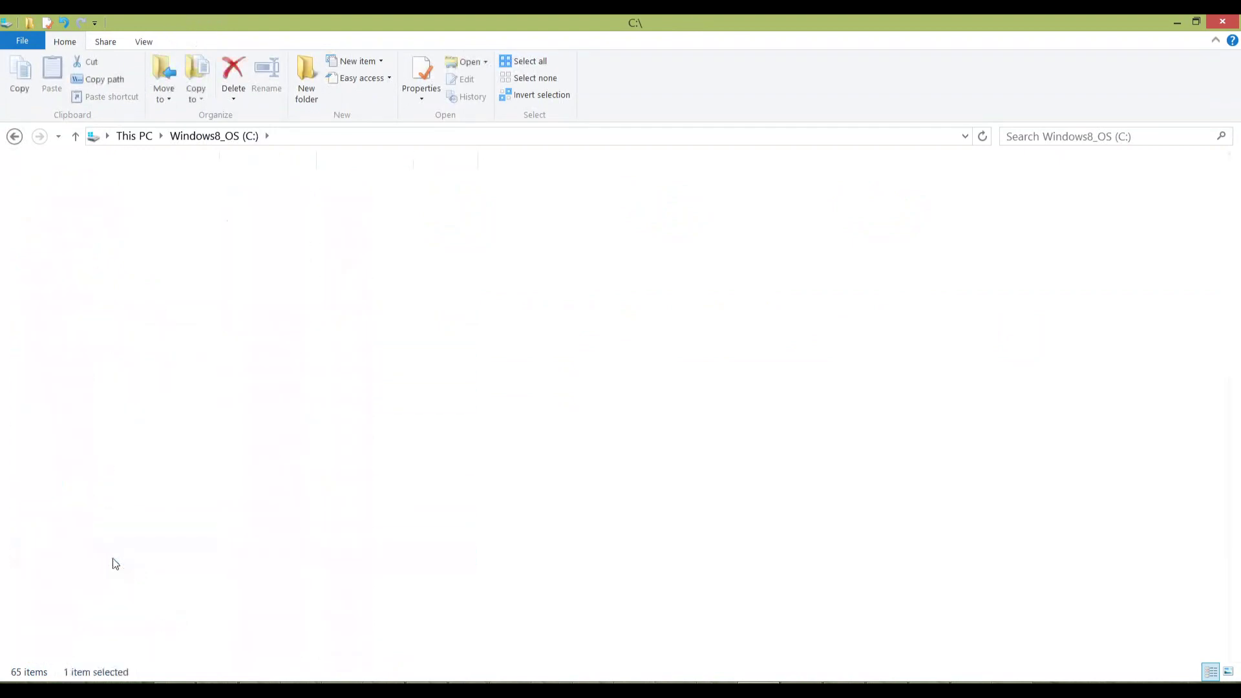
pyautogui.scroll(-1, 169, 497)
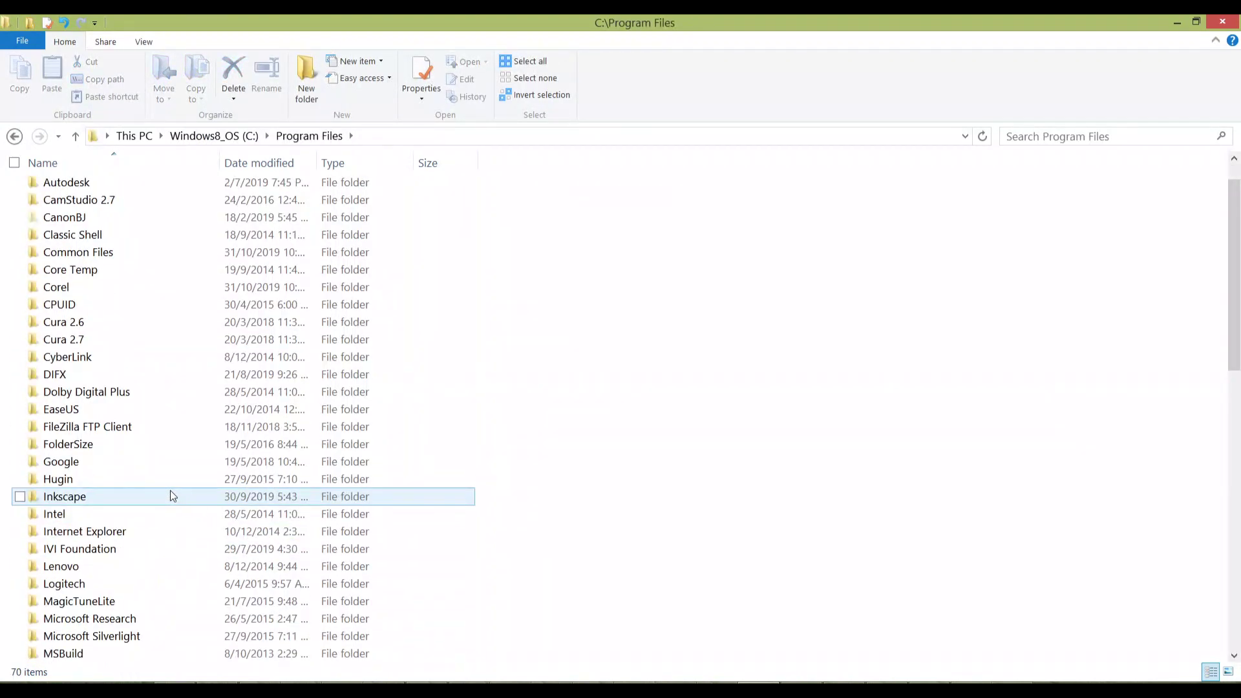
pyautogui.doubleClick(132, 497)
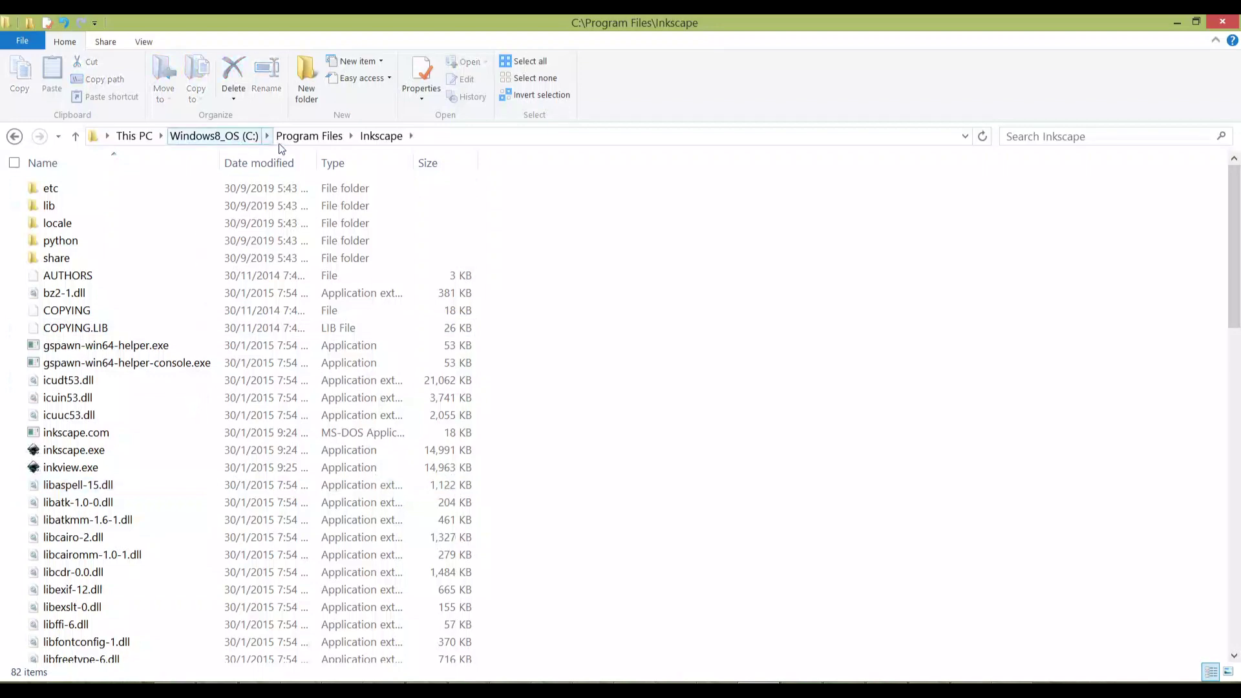
pyautogui.doubleClick(57, 260)
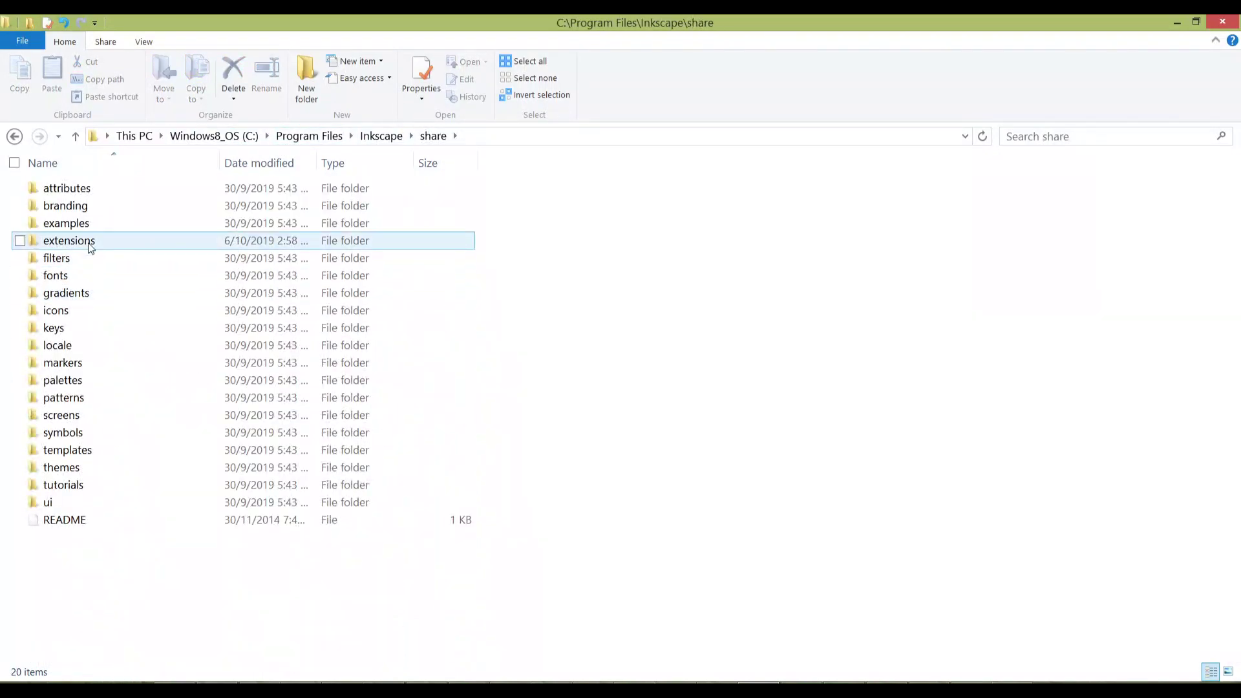
pyautogui.doubleClick(87, 242)
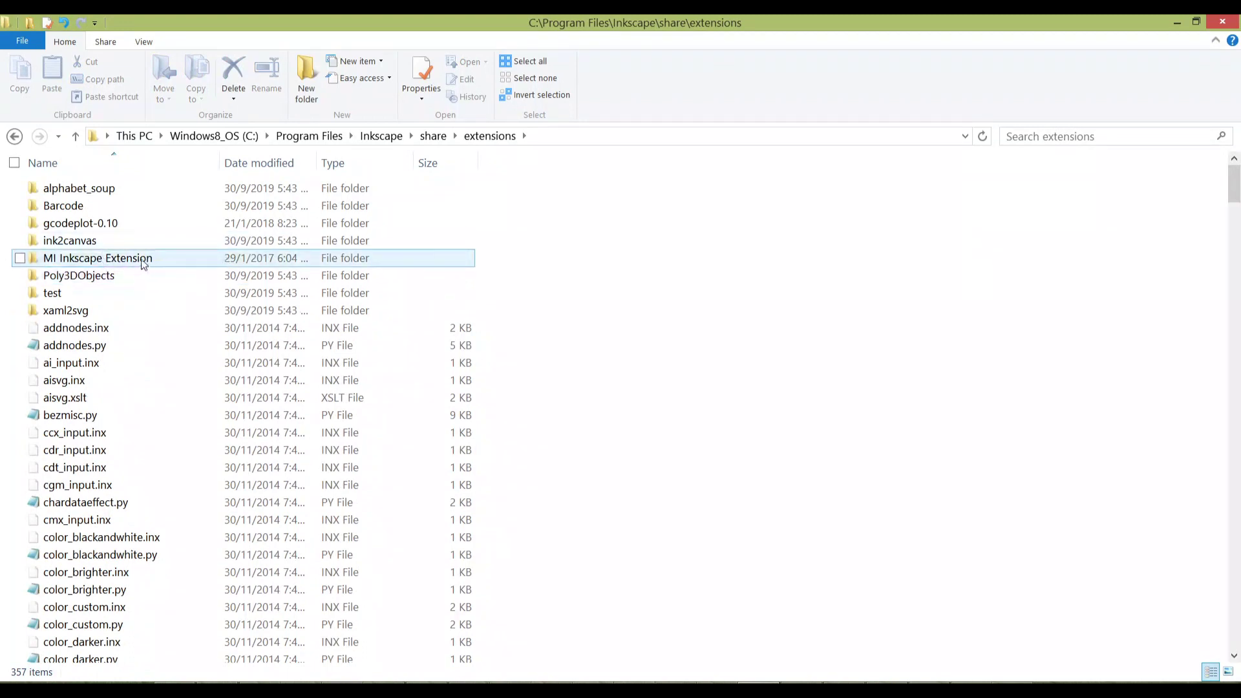
# Step: Try to extract the MI Inkscape Extension folder from the WinRAR archive into Inkscape's extensions folder, cancelling the file replacement
pyautogui.click(1013, 689)
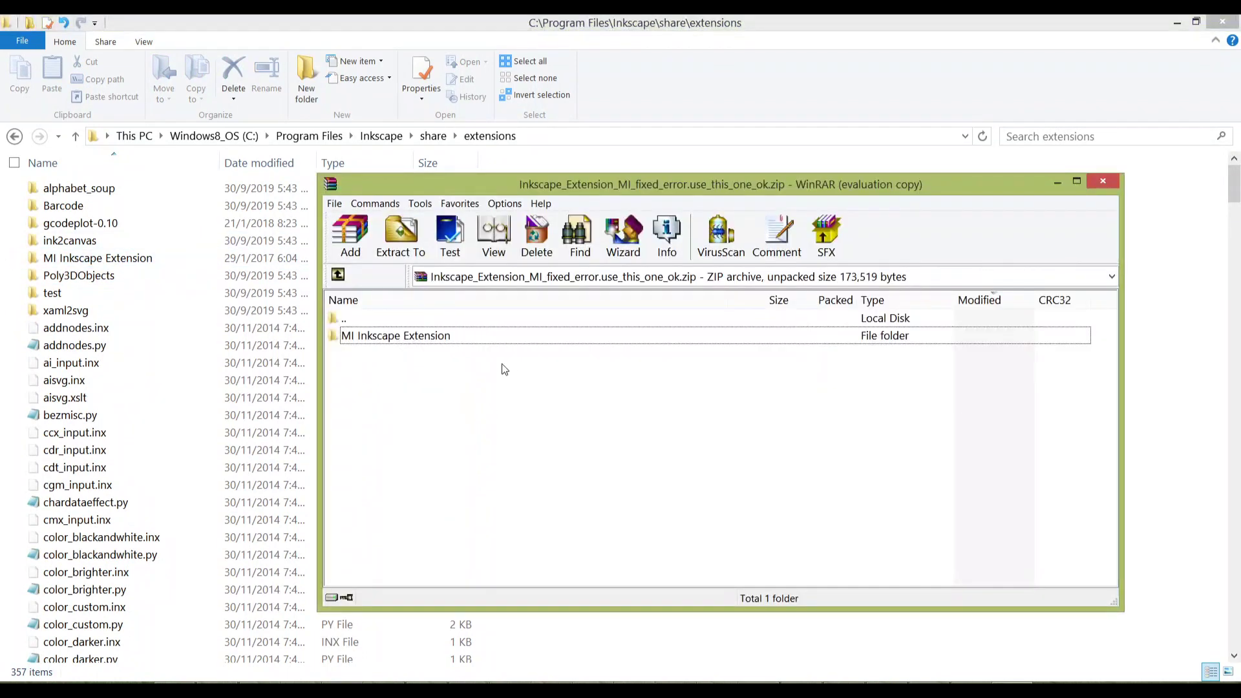
pyautogui.moveTo(385, 344); pyautogui.dragTo(28, 366)
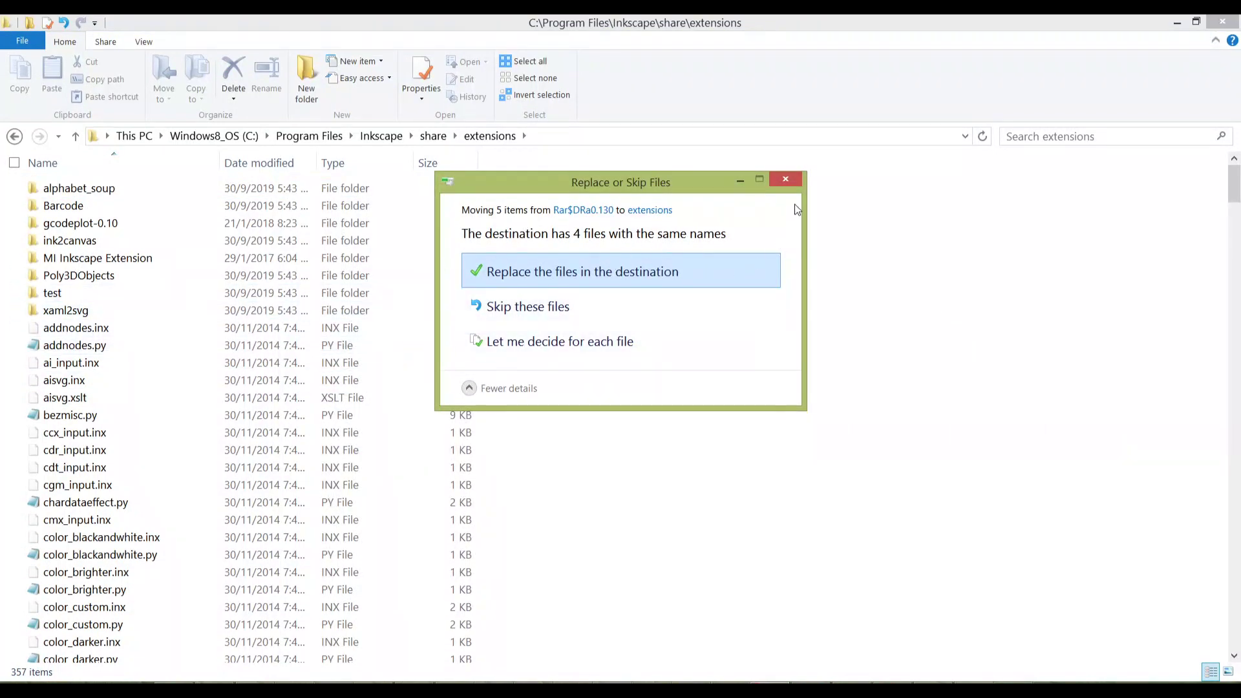
pyautogui.click(786, 179)
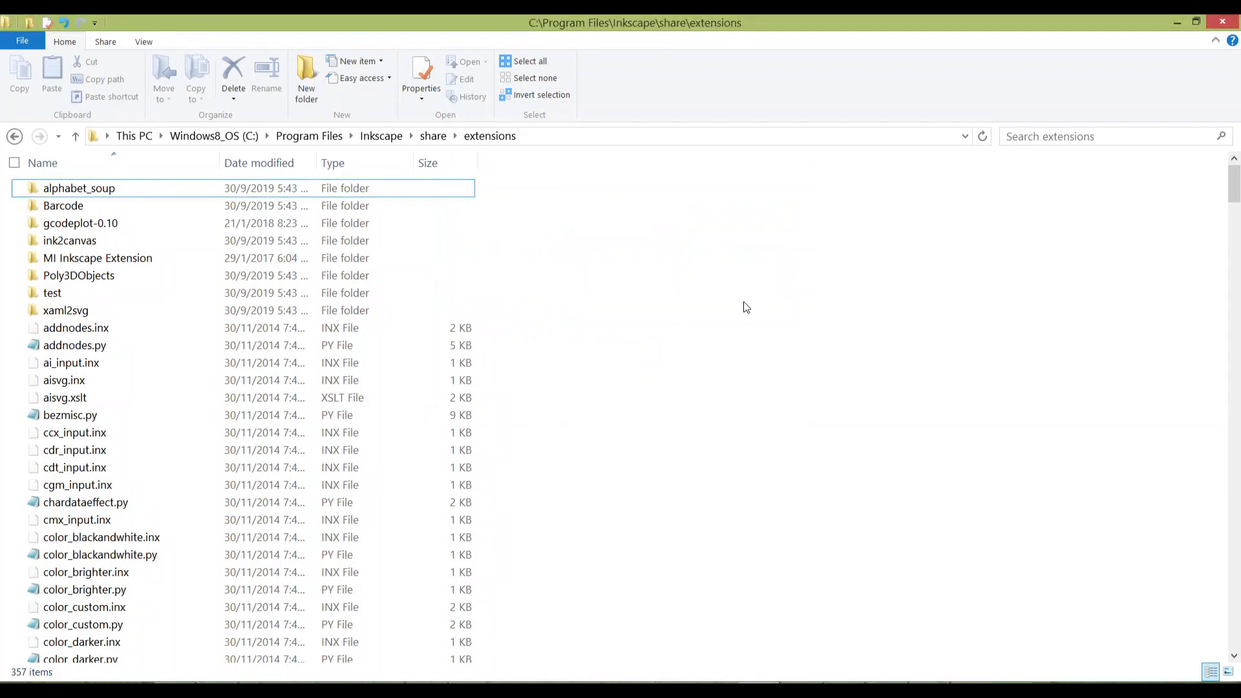
# Step: View the contents of the MI Inkscape Extension folder, then locate the MI GRBL Z-AXIS Servo Controller extension in Inkscape
pyautogui.click(82, 262)
pyautogui.doubleClick(83, 262)
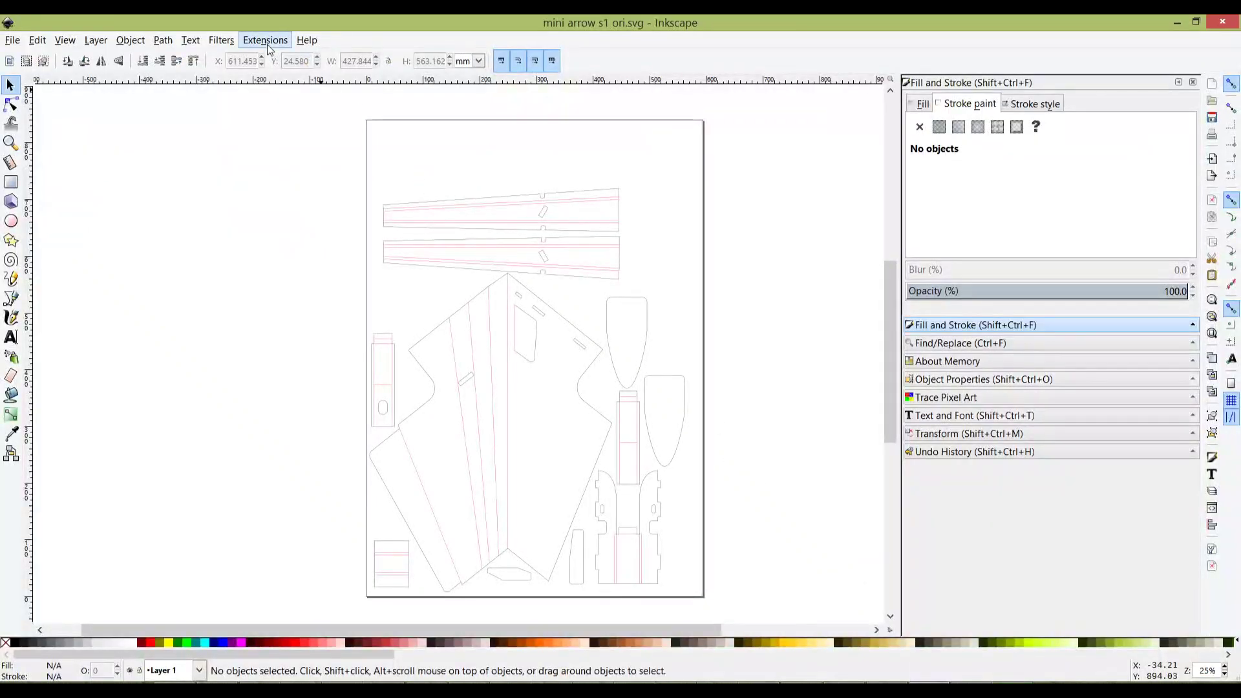
pyautogui.click(269, 46)
pyautogui.moveTo(444, 219)
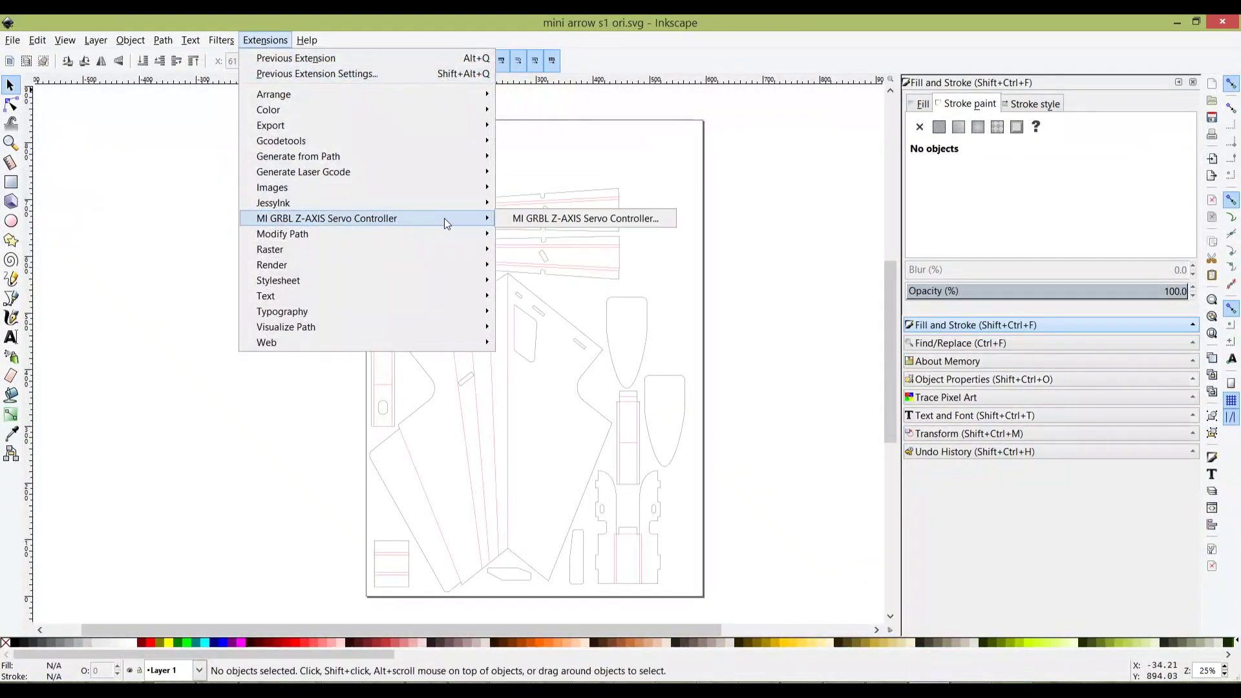
pyautogui.click(576, 220)
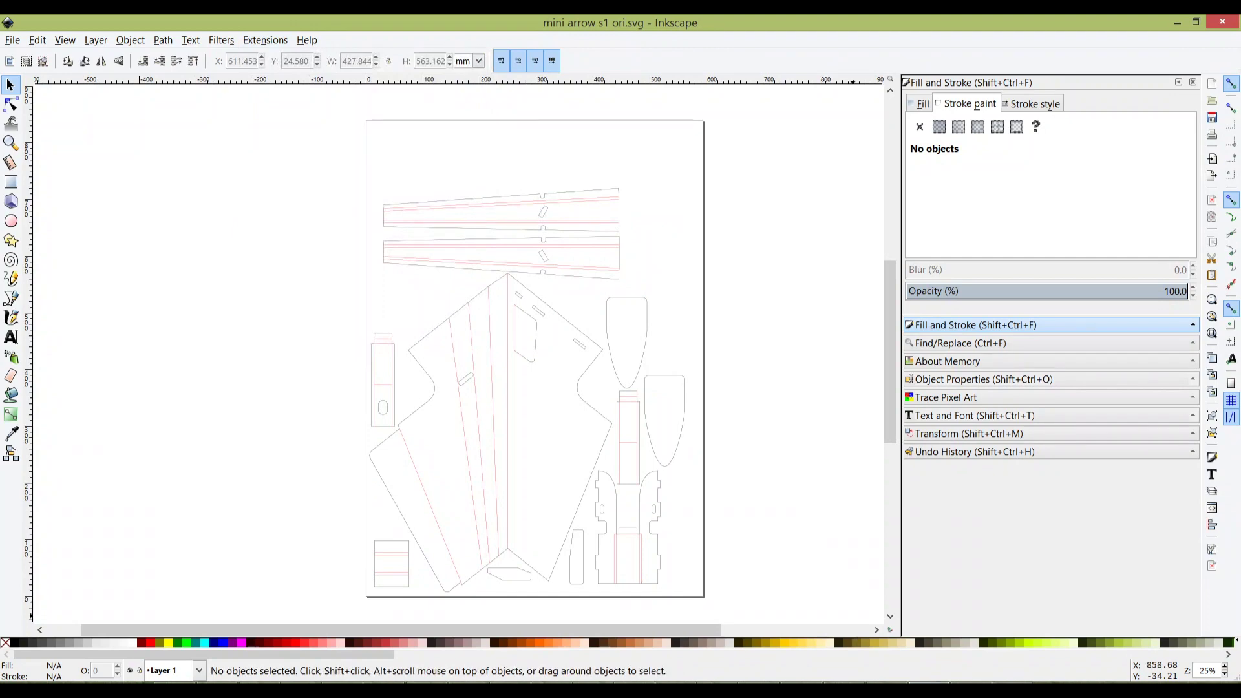
# Step: Switch to File Explorer and try to copy the four MI Inkscape Extension files into the parent extensions folder, cancelling the replacement
pyautogui.click(759, 686)
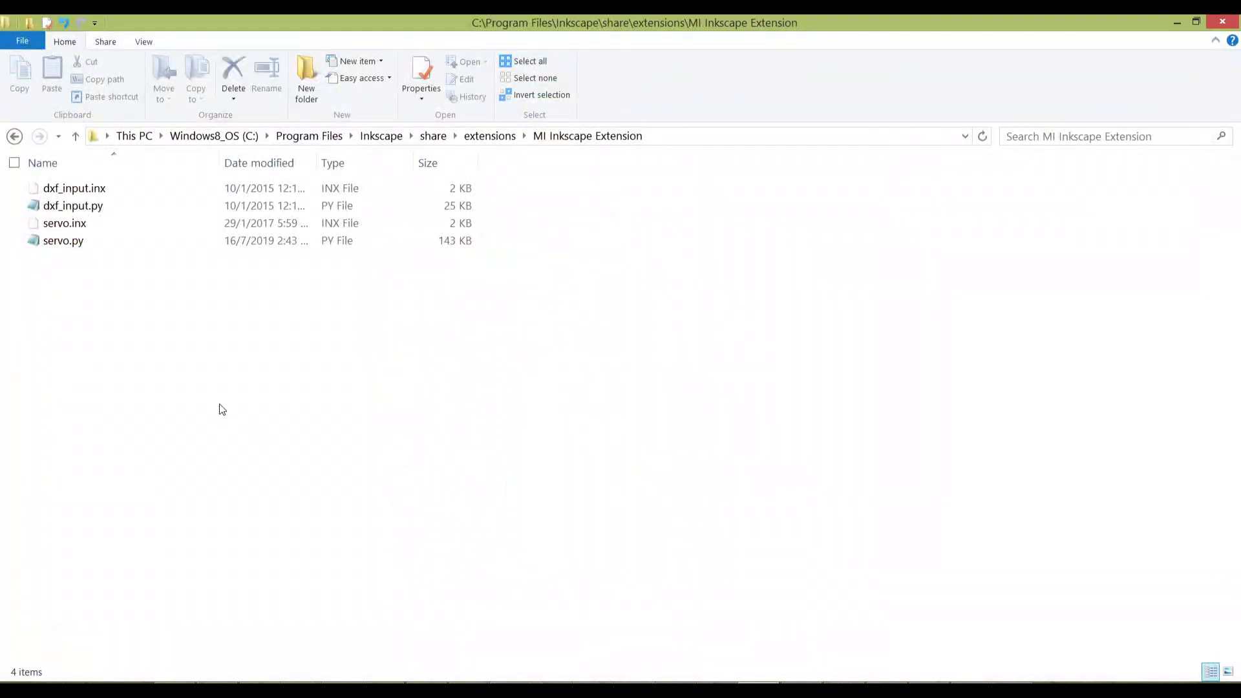
pyautogui.click(491, 136)
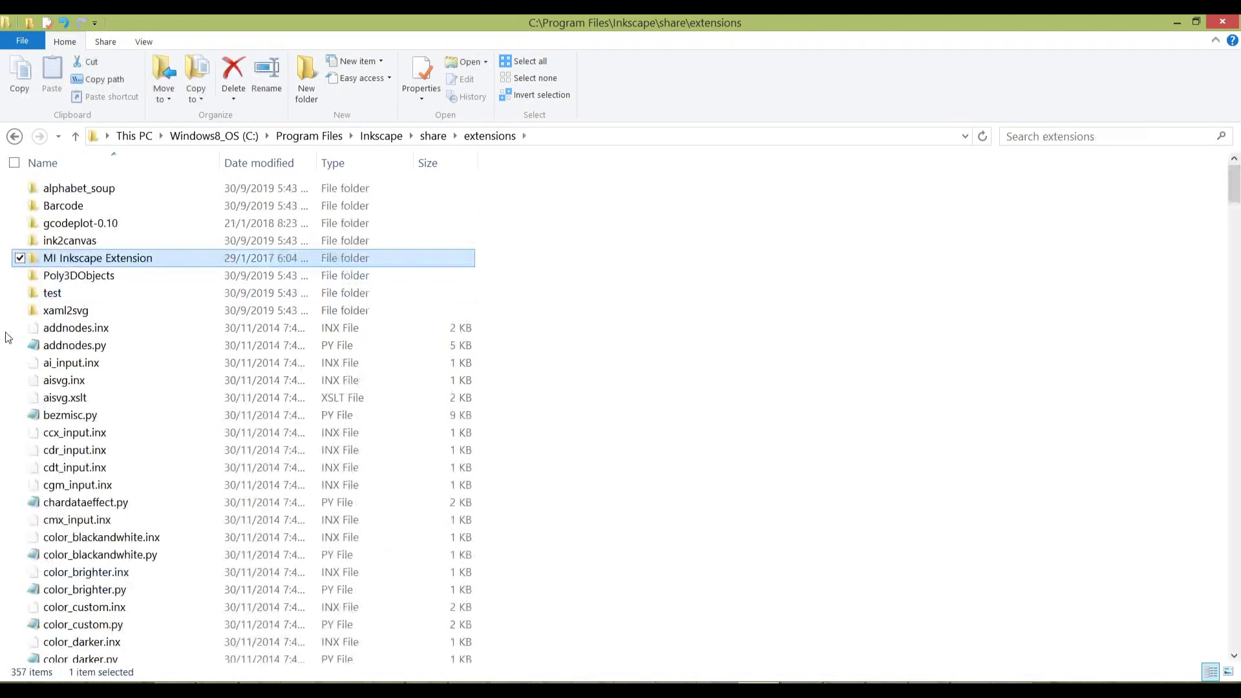
pyautogui.doubleClick(169, 258)
pyautogui.moveTo(237, 301); pyautogui.dragTo(54, 183)
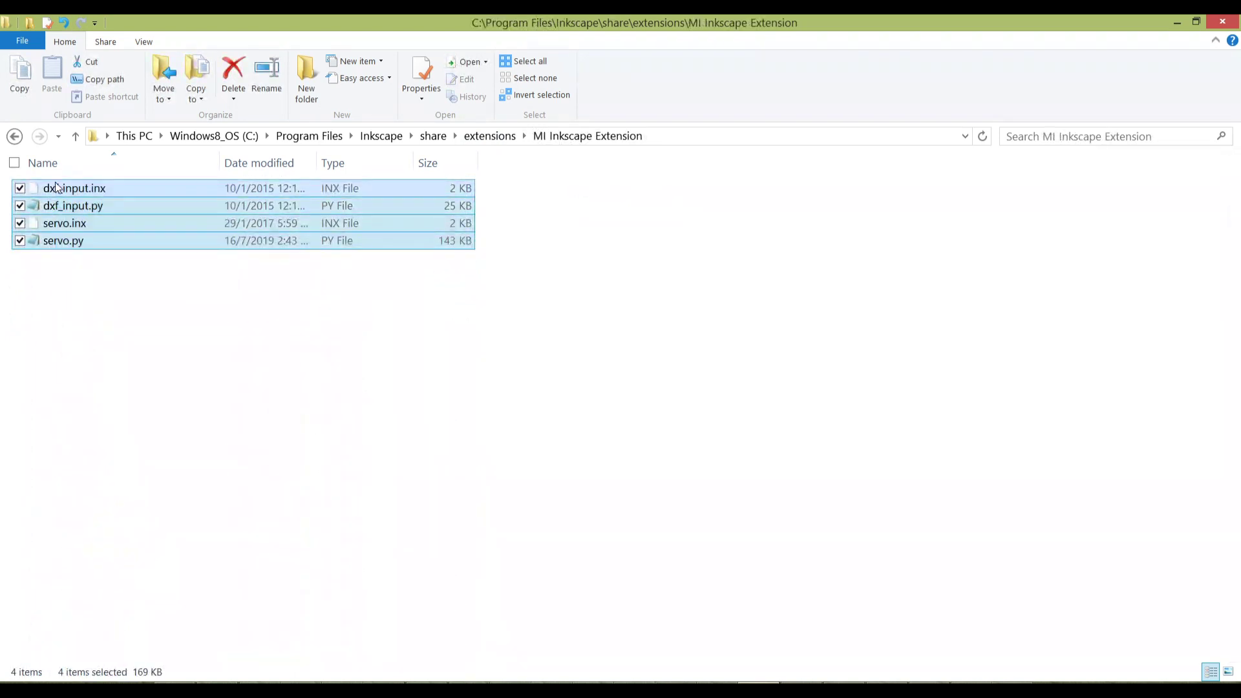
pyautogui.rightClick(80, 205)
pyautogui.click(58, 389)
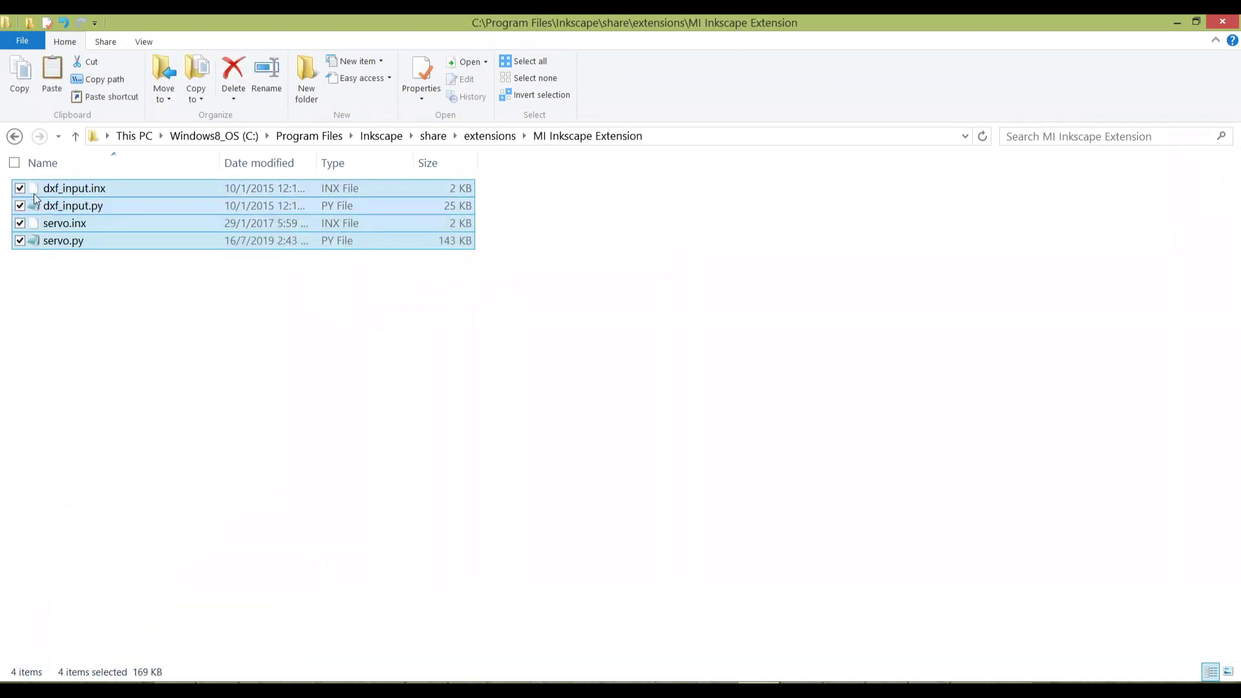
pyautogui.click(14, 136)
pyautogui.rightClick(636, 293)
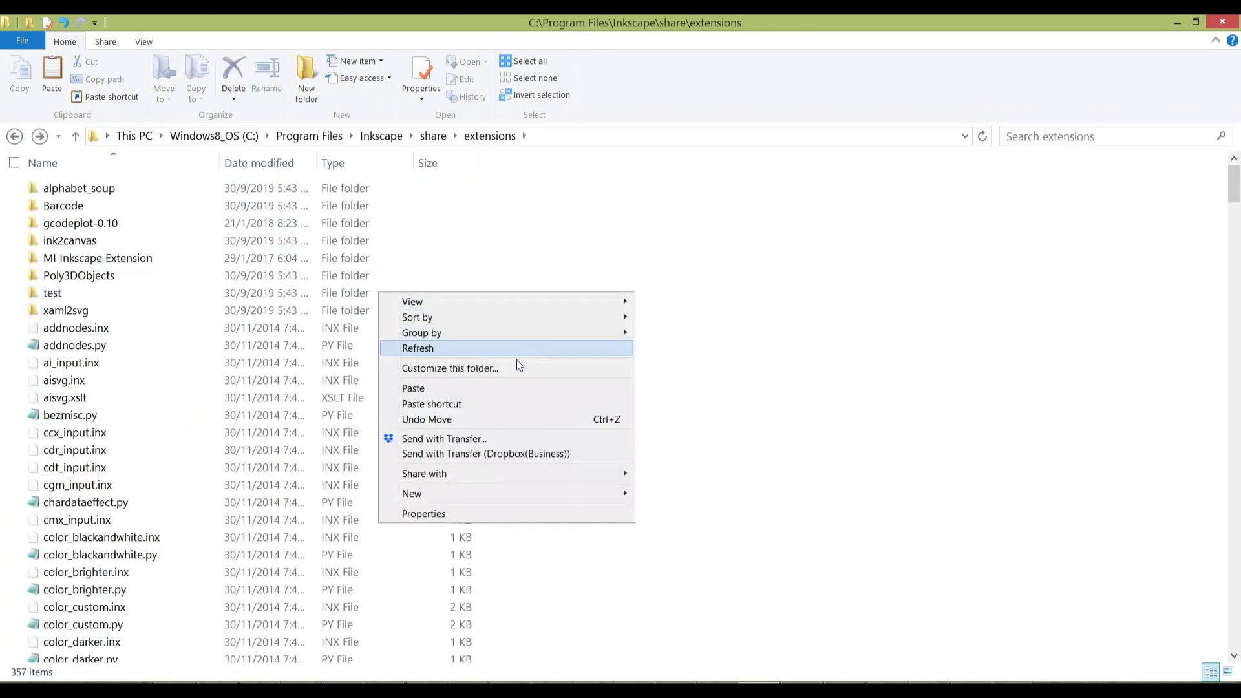
pyautogui.click(493, 390)
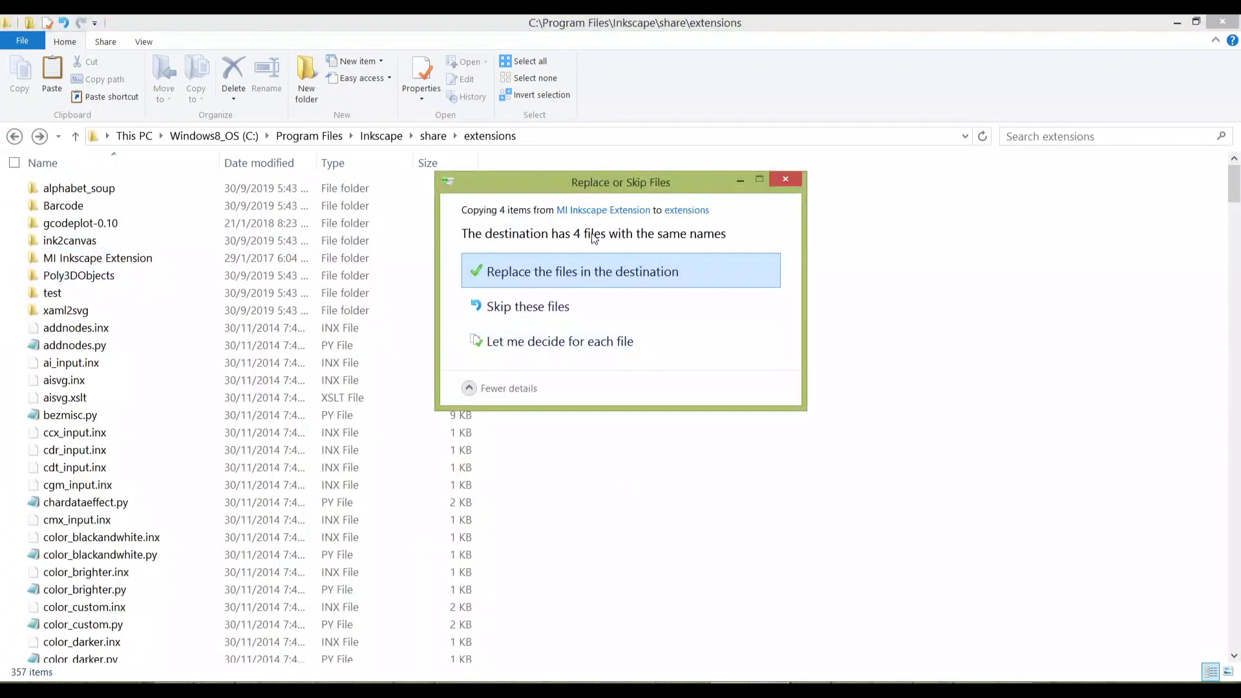
pyautogui.click(784, 180)
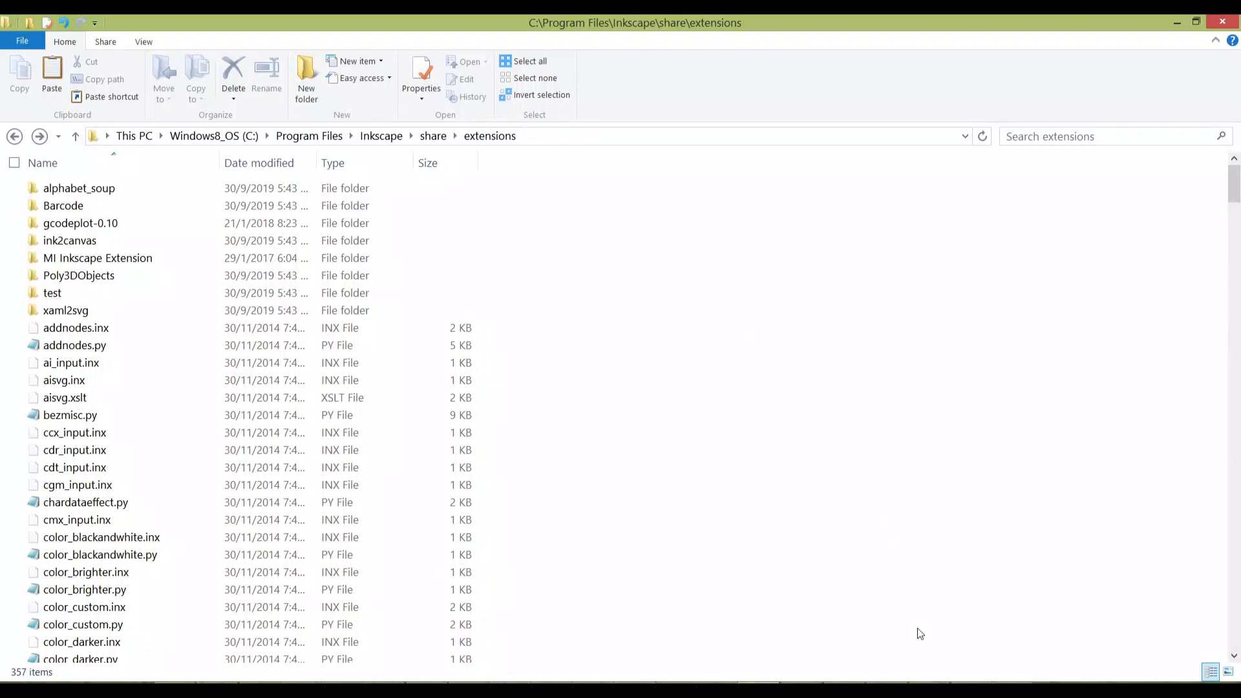
# Step: Switch to Inkscape and try servo angles 60 and 90 in the MI GRBL Z-AXIS Servo Controller settings, closing them without applying
pyautogui.hotkey('alt', 'Tab')
pyautogui.click(265, 40)
pyautogui.moveTo(437, 219)
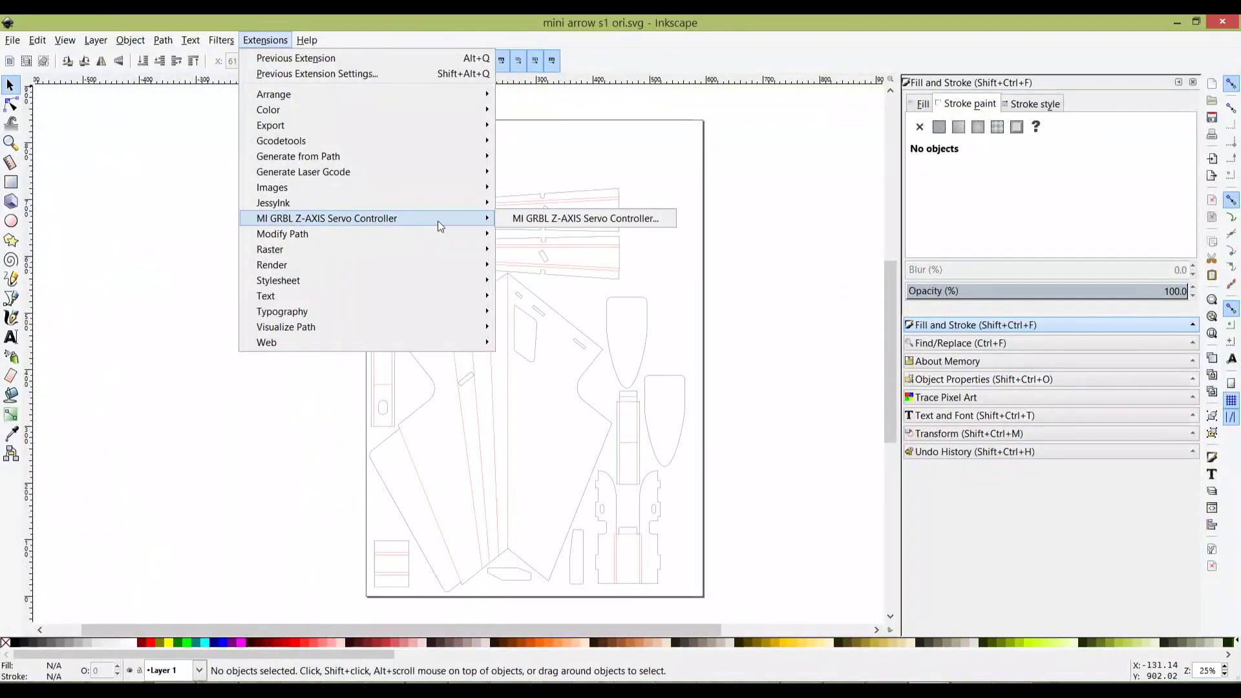
pyautogui.click(592, 220)
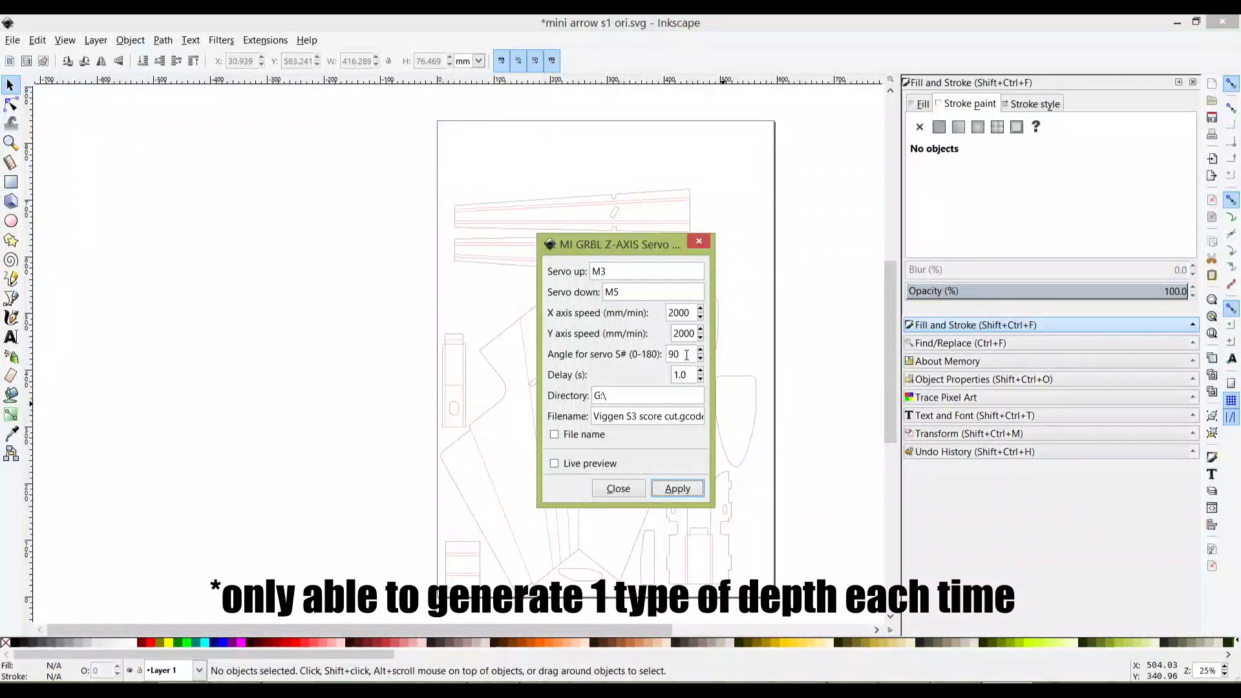
pyautogui.doubleClick(687, 355)
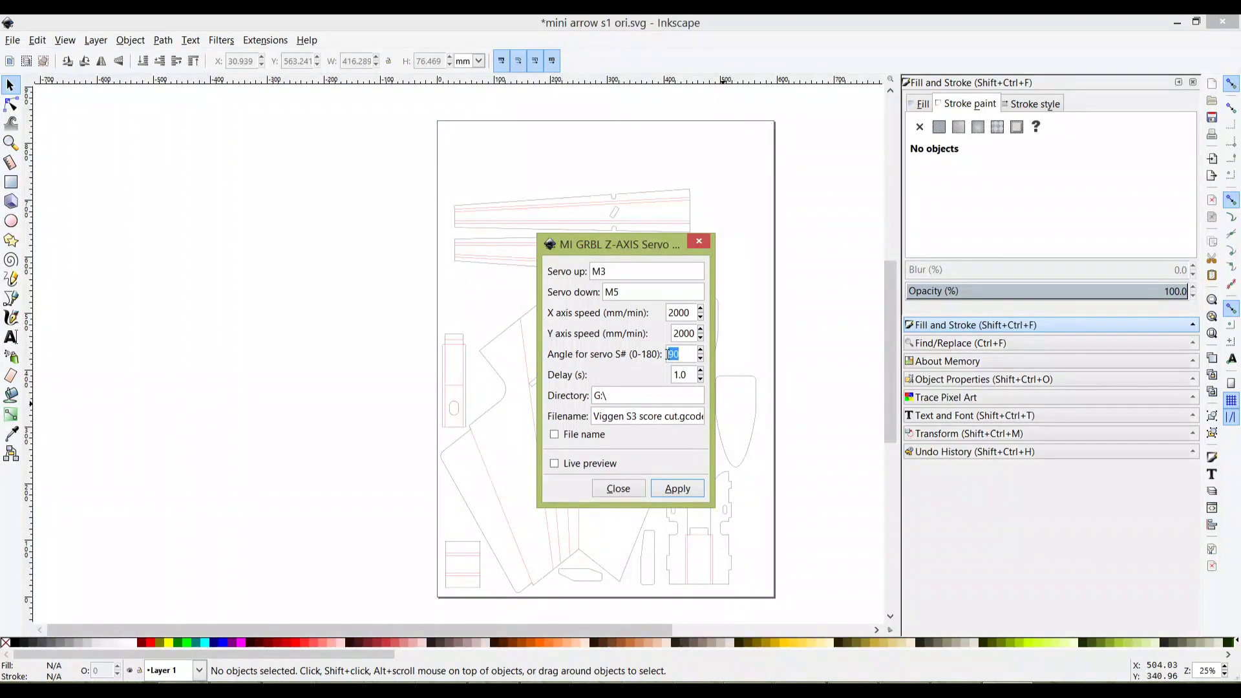
pyautogui.write('60')
pyautogui.moveTo(682, 355); pyautogui.dragTo(666, 357)
pyautogui.write('90')
pyautogui.click(686, 375)
pyautogui.click(633, 488)
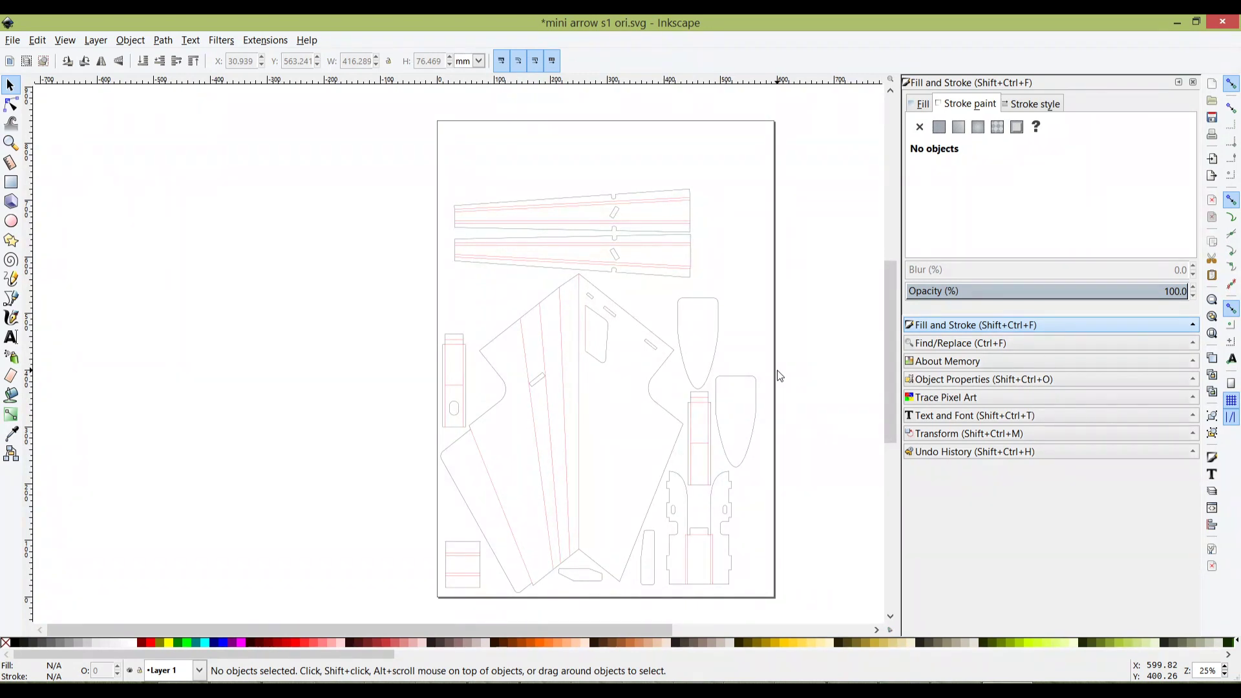
# Step: Review the MI GRBL Z-AXIS Servo Controller settings and close them
pyautogui.click(265, 40)
pyautogui.moveTo(362, 219)
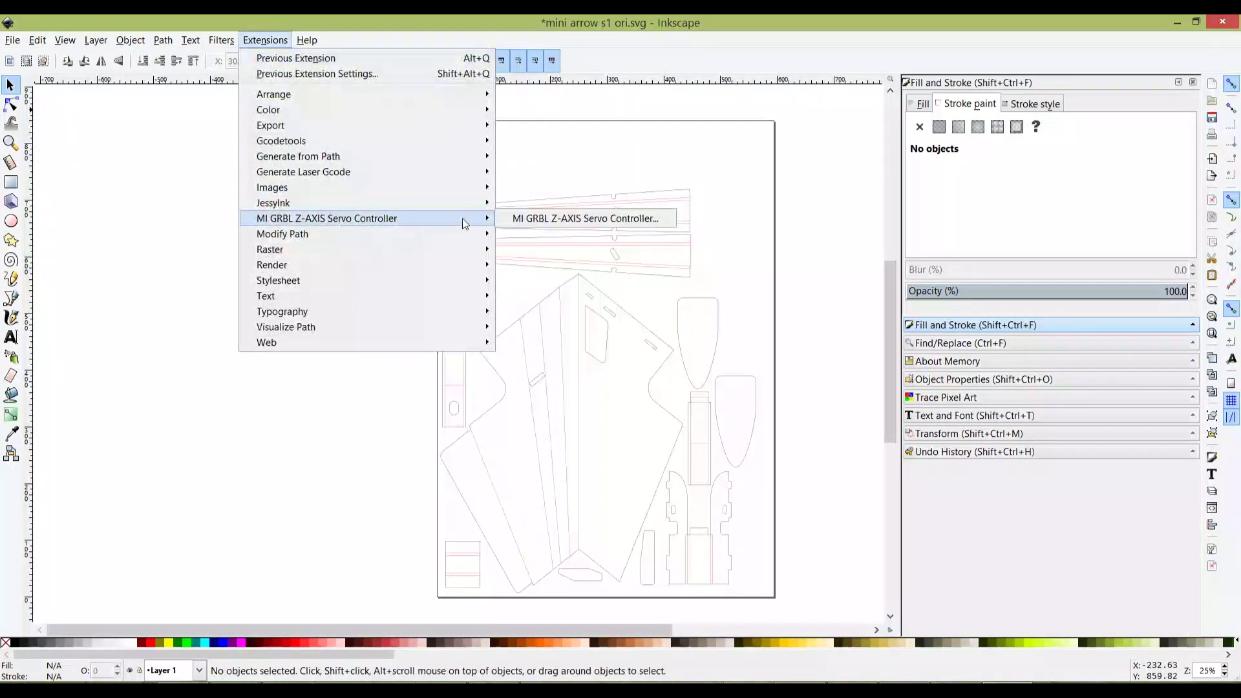
pyautogui.click(569, 217)
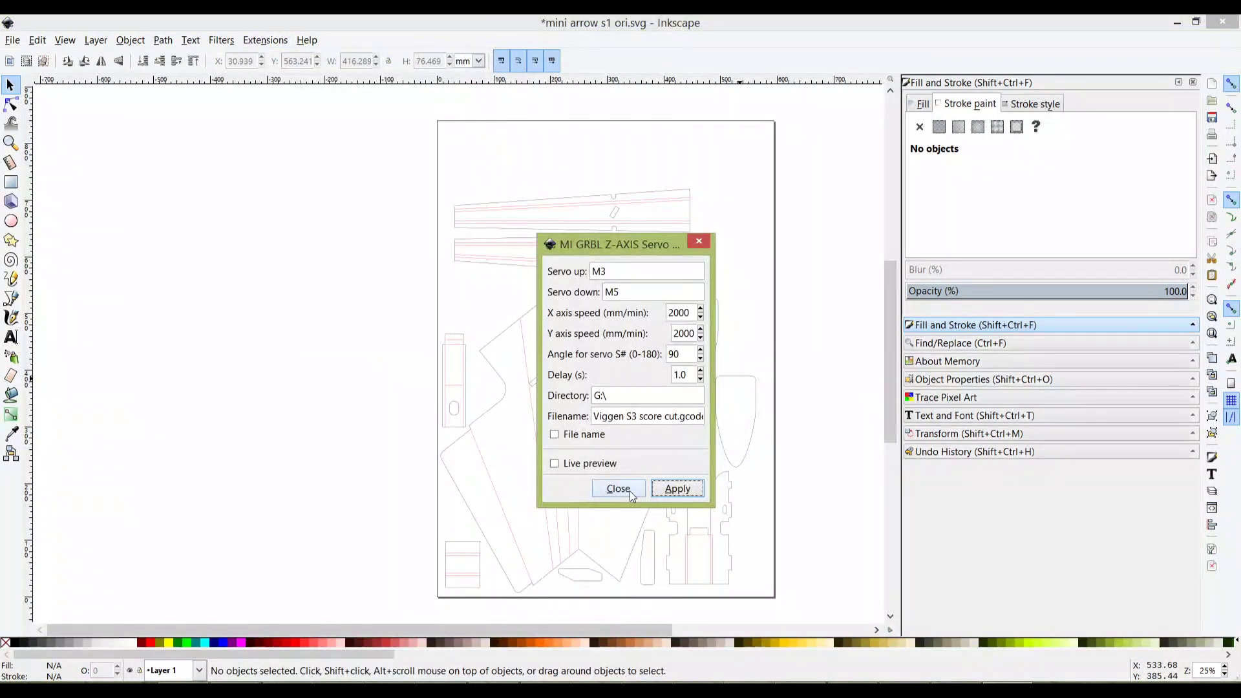
pyautogui.click(630, 490)
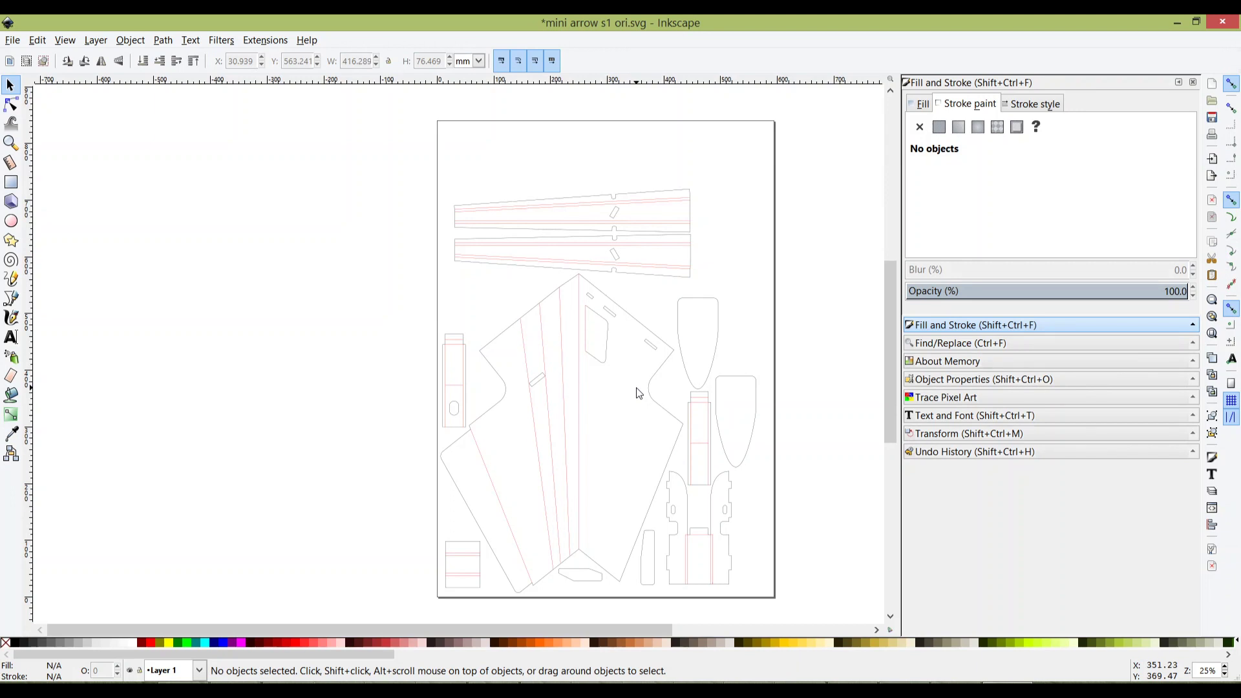
# Step: Set the servo angle to 60 in the MI GRBL Z-AXIS Servo Controller settings and close them without applying
pyautogui.click(263, 43)
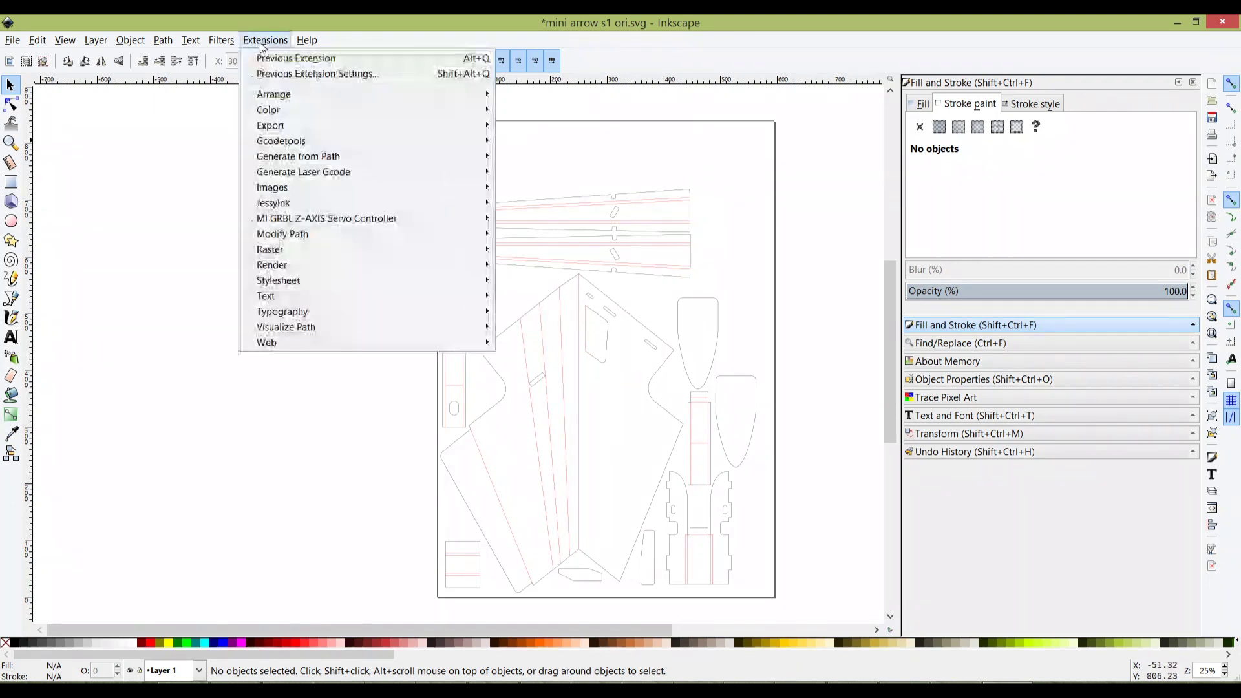
pyautogui.moveTo(435, 218)
pyautogui.click(507, 215)
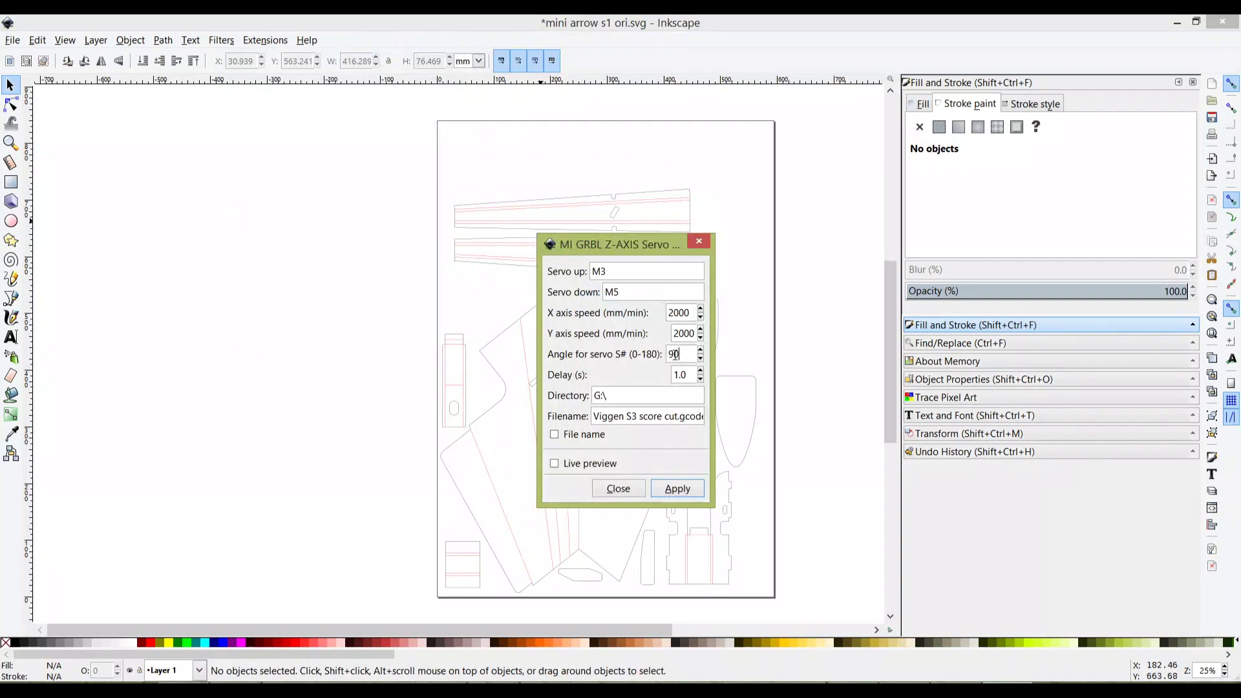
pyautogui.doubleClick(675, 354)
pyautogui.write('60')
pyautogui.click(639, 492)
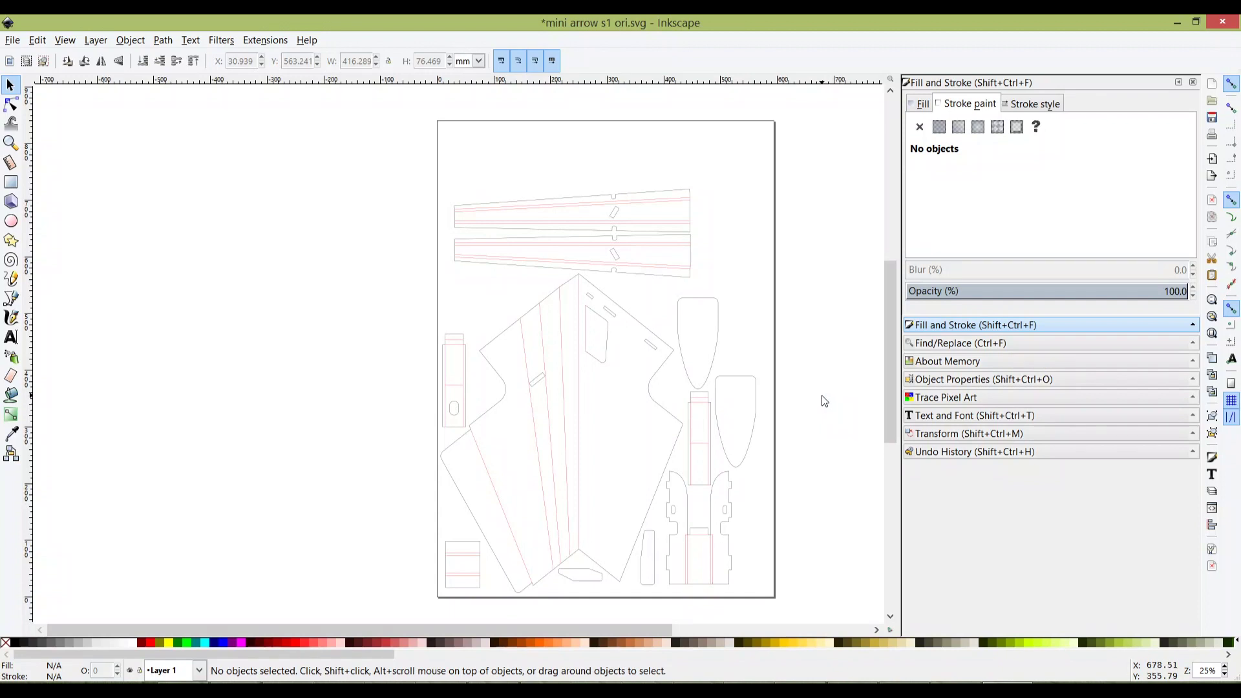
# Step: Save the drawing as a new Inkscape SVG file named "mini arrow s1 full cut" in the Mini Arrow S1 folder
pyautogui.hotkey('ctrl', 'shift', 's')
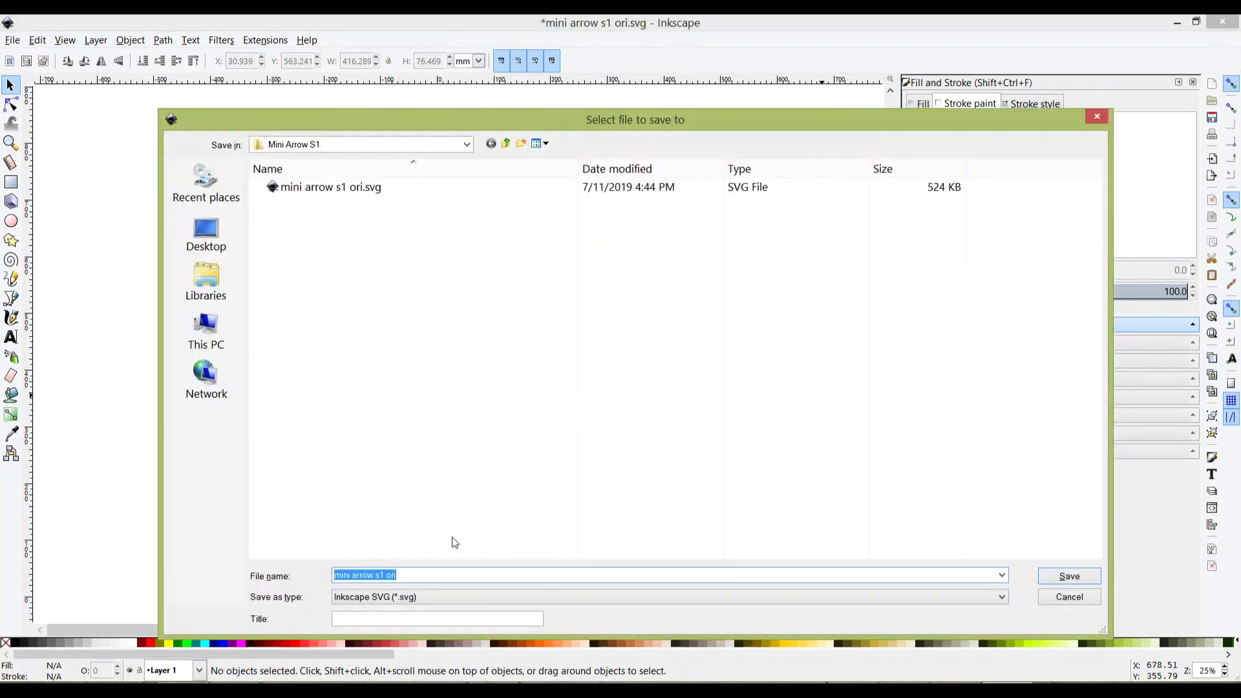
pyautogui.click(398, 575)
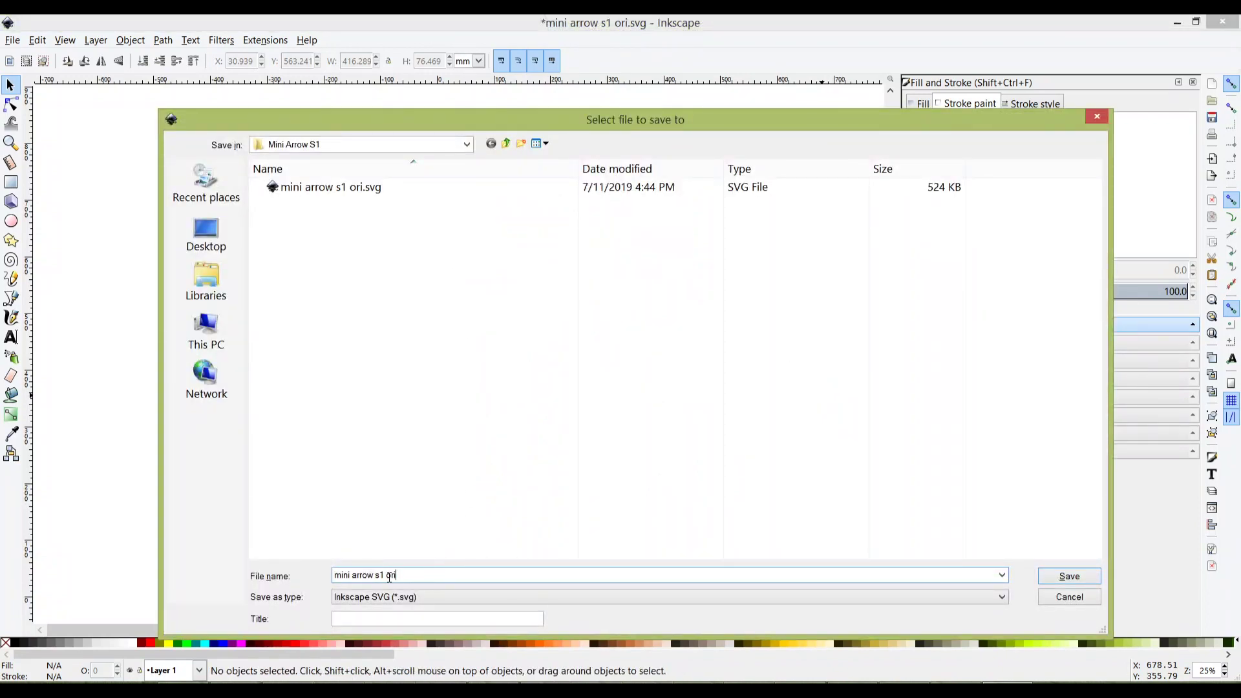
pyautogui.doubleClick(390, 575)
pyautogui.write('full cut')
pyautogui.press('Return')
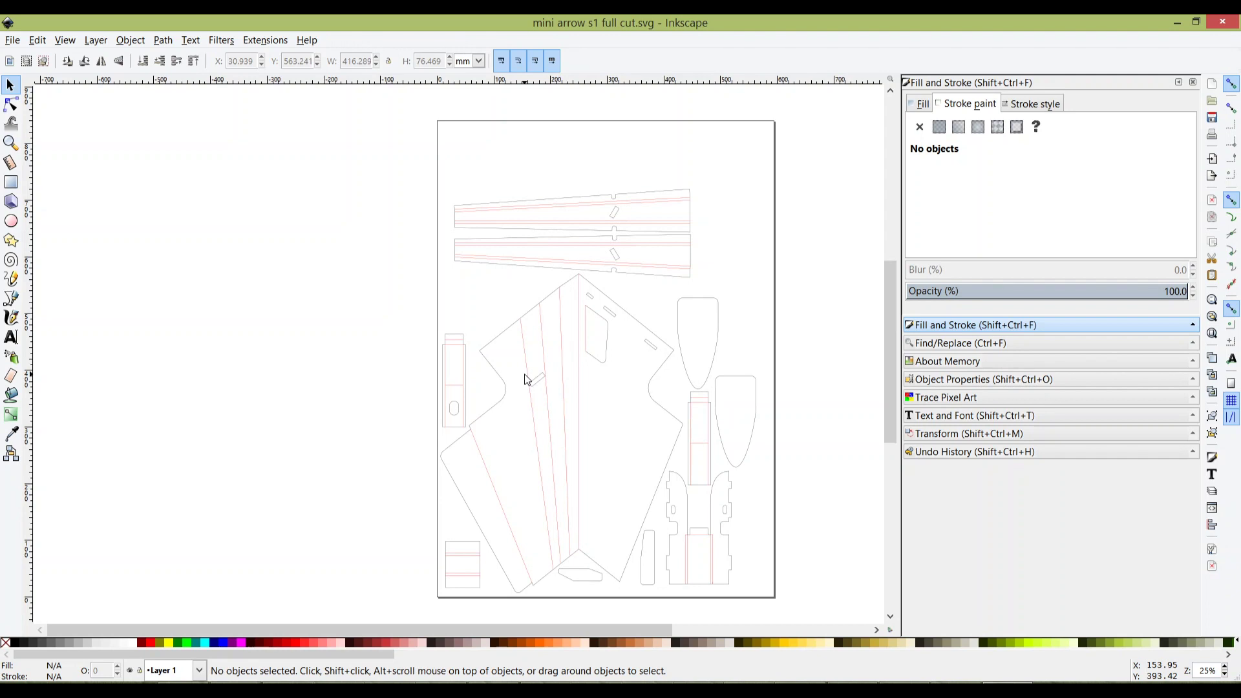
# Step: Save a copy of the drawing as an Inkscape SVG named "mini arrow s1 score cut" in the Mini Arrow S1 folder
pyautogui.hotkey('ctrl', 'shift', 's')
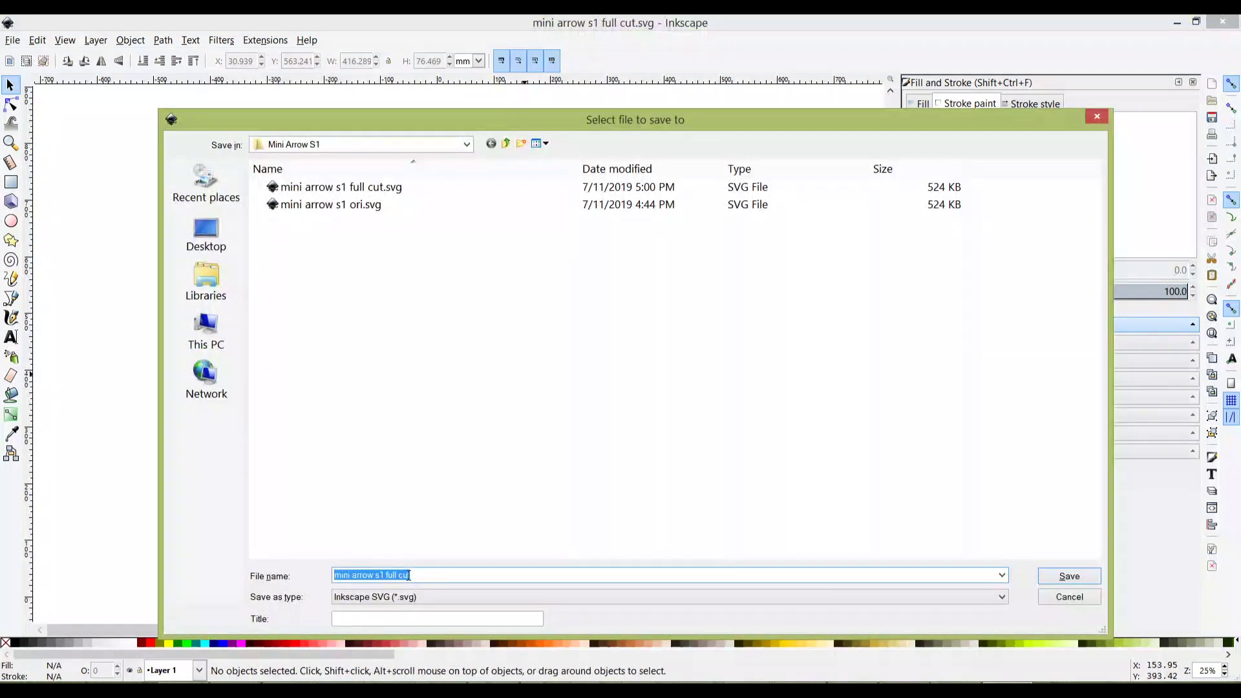
pyautogui.click(394, 575)
pyautogui.press('BackSpace')
pyautogui.press('BackSpace')
pyautogui.press('BackSpace')
pyautogui.press('BackSpace')
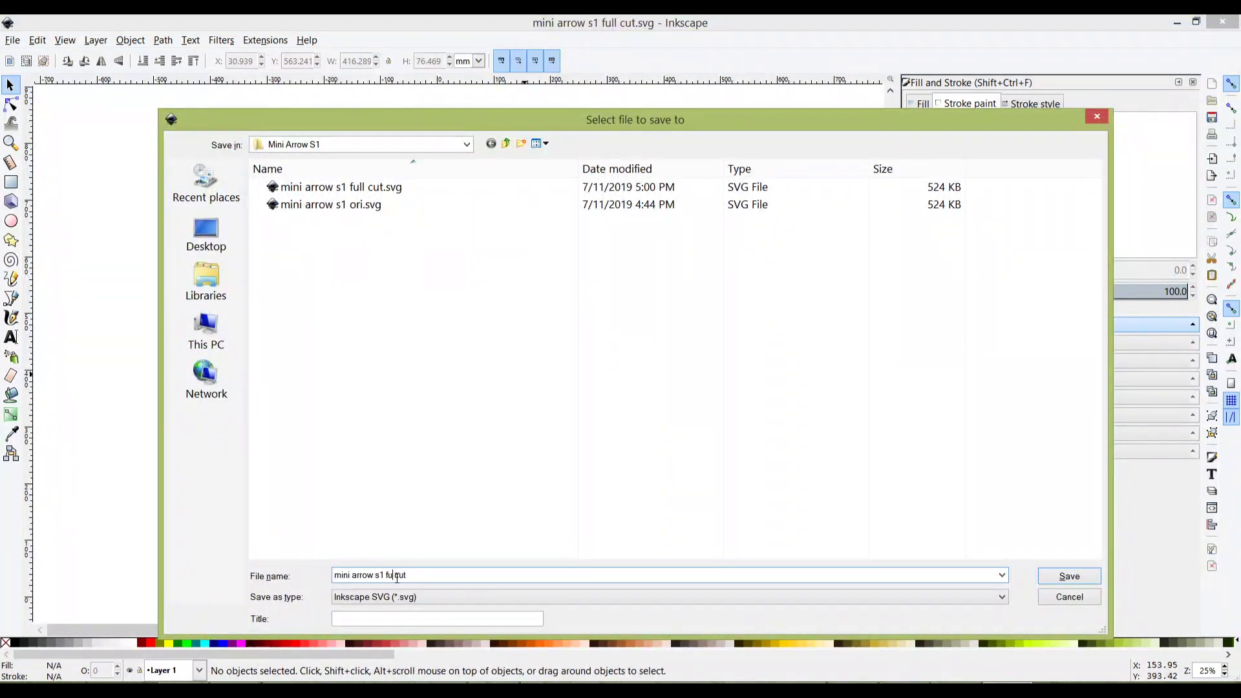
pyautogui.write('score')
pyautogui.press('Return')
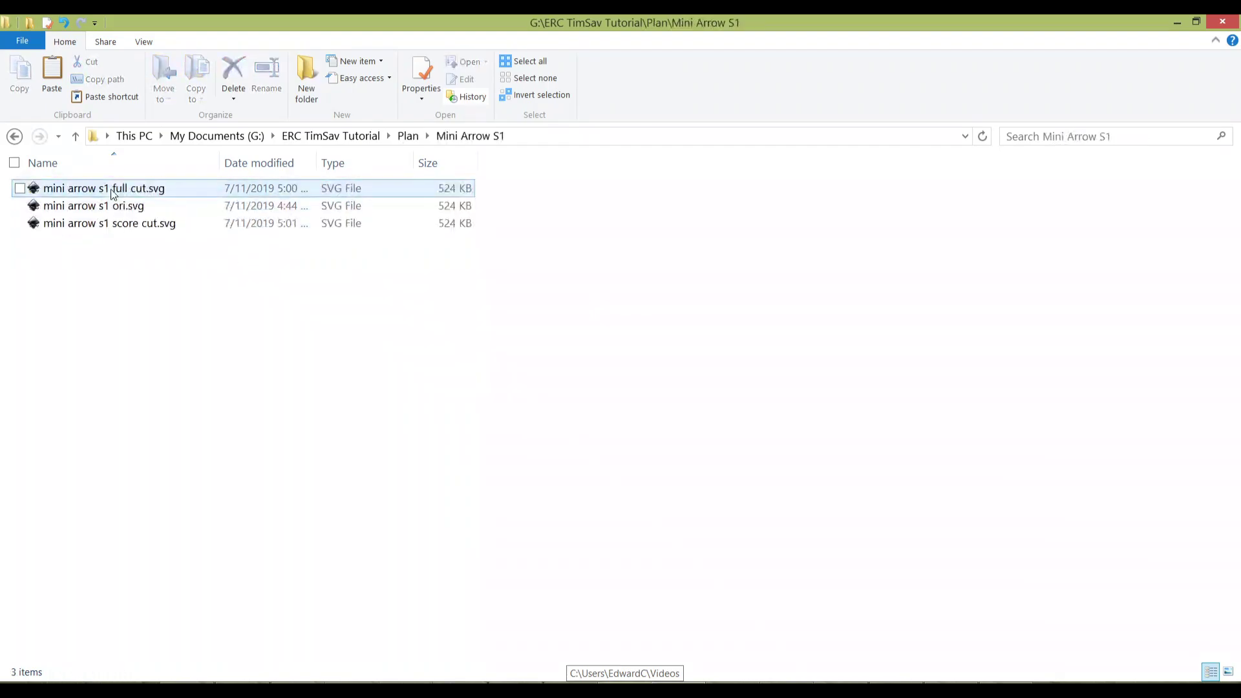
# Step: From the Mini Arrow S1 folder in File Explorer, open "mini arrow s1 full cut.svg" in Inkscape
pyautogui.click(128, 208)
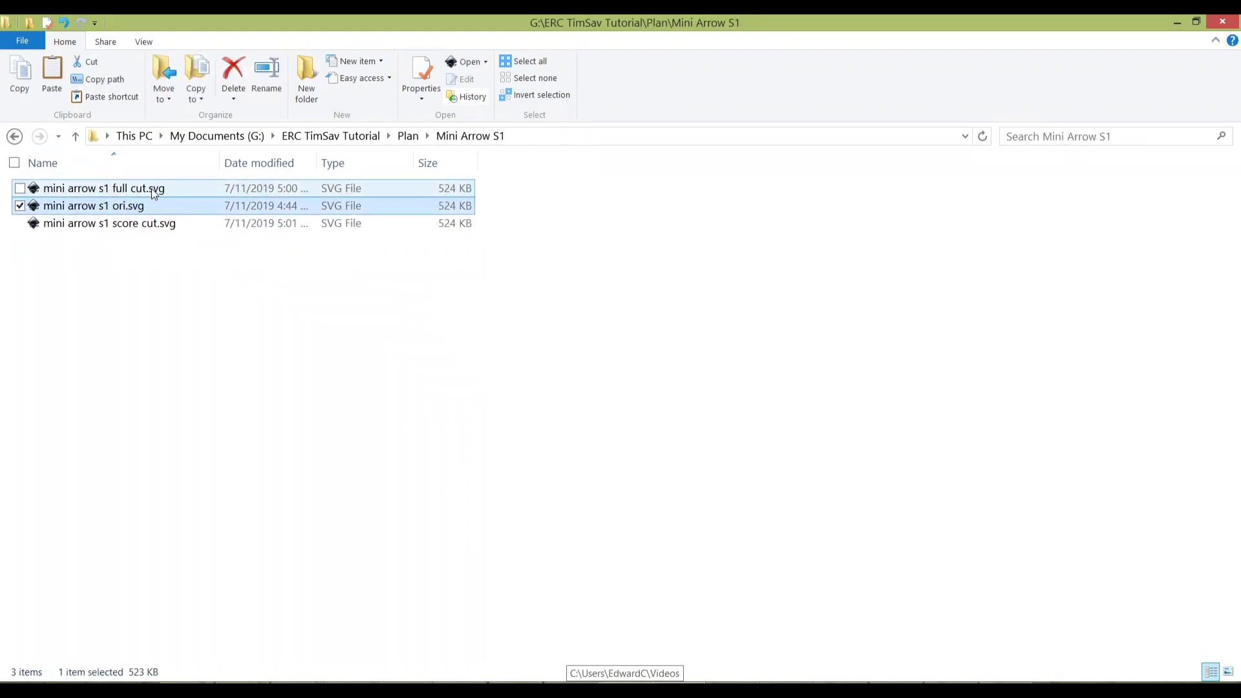
pyautogui.doubleClick(154, 190)
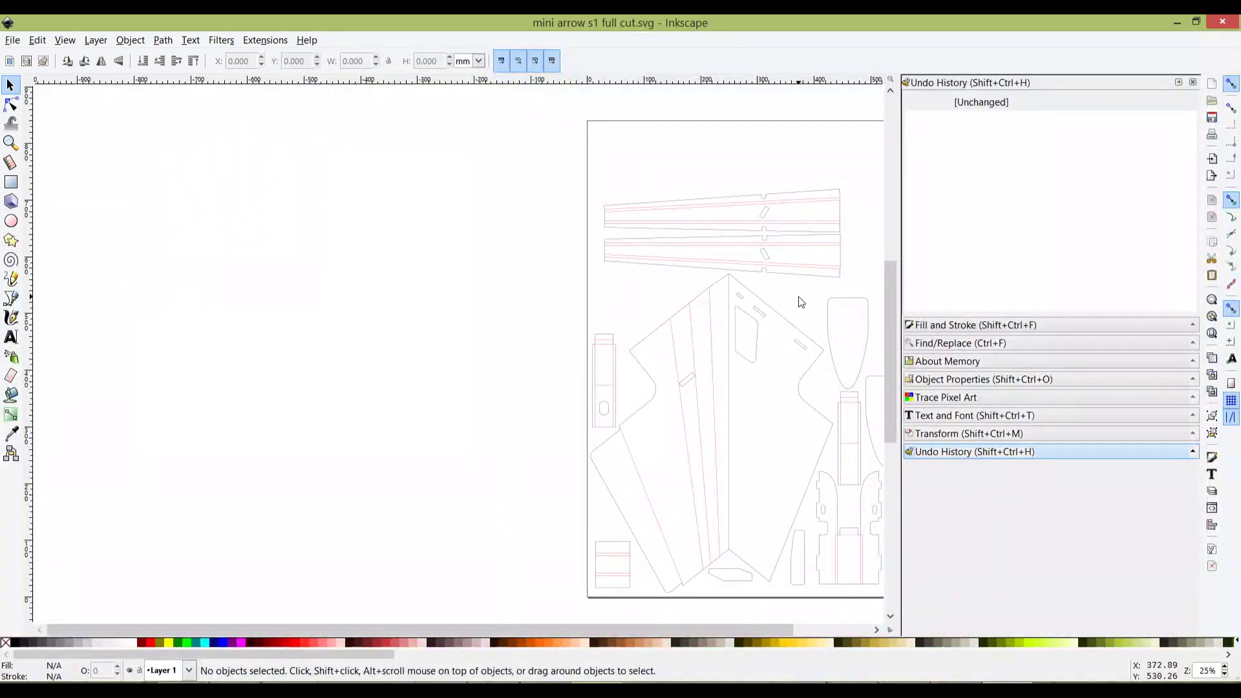
# Step: Ungroup the two long tapered strips above the wing so their lines can be selected individually
pyautogui.keyDown('ctrl'); pyautogui.scroll(3, 588, 288); pyautogui.keyUp('ctrl')
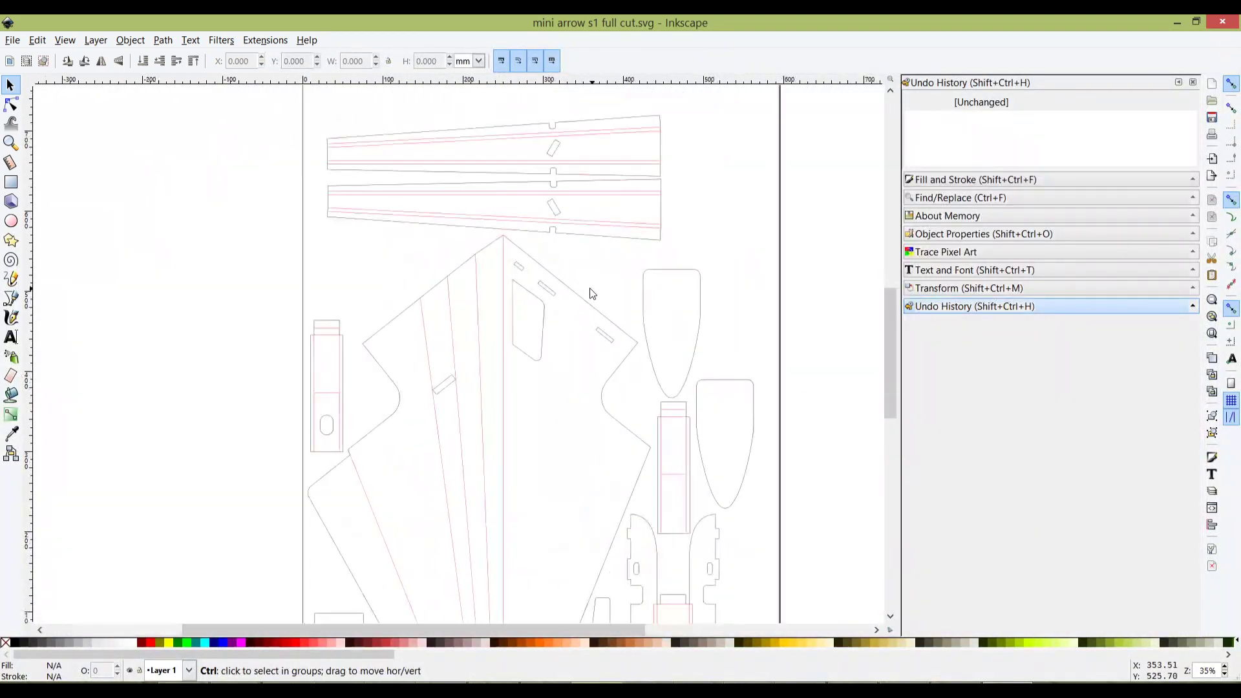
pyautogui.keyDown('ctrl'); pyautogui.scroll(-1, 808, 359); pyautogui.keyUp('ctrl')
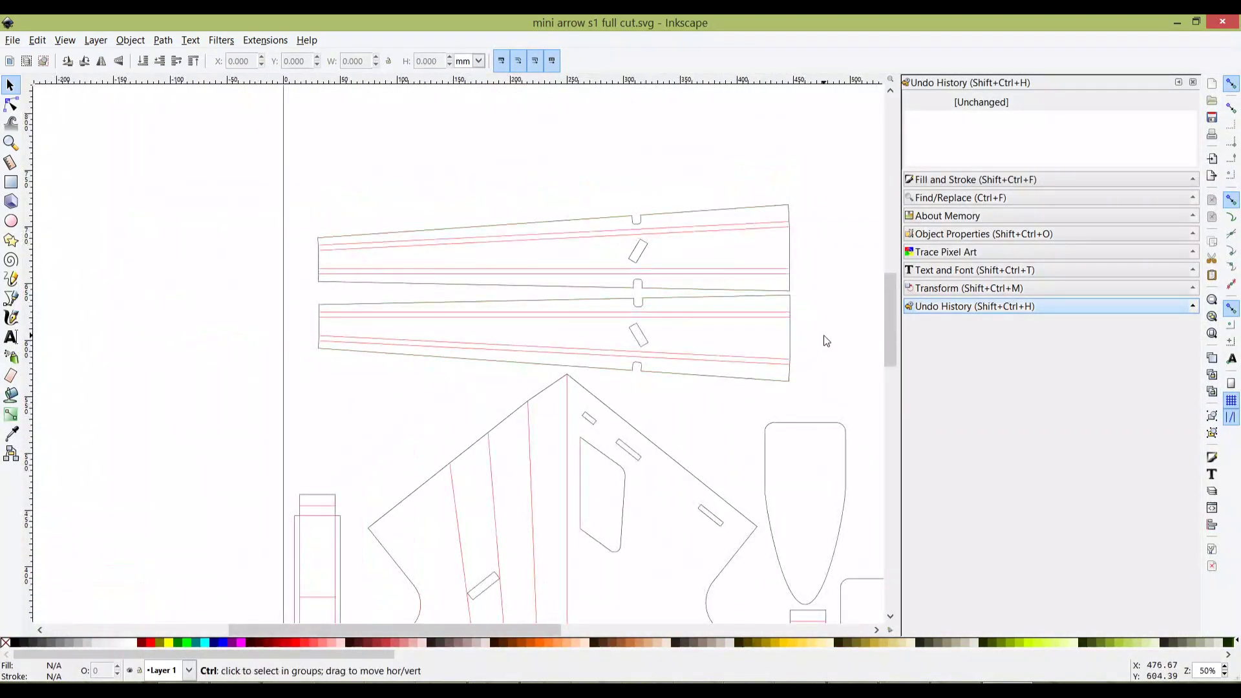
pyautogui.click(725, 294)
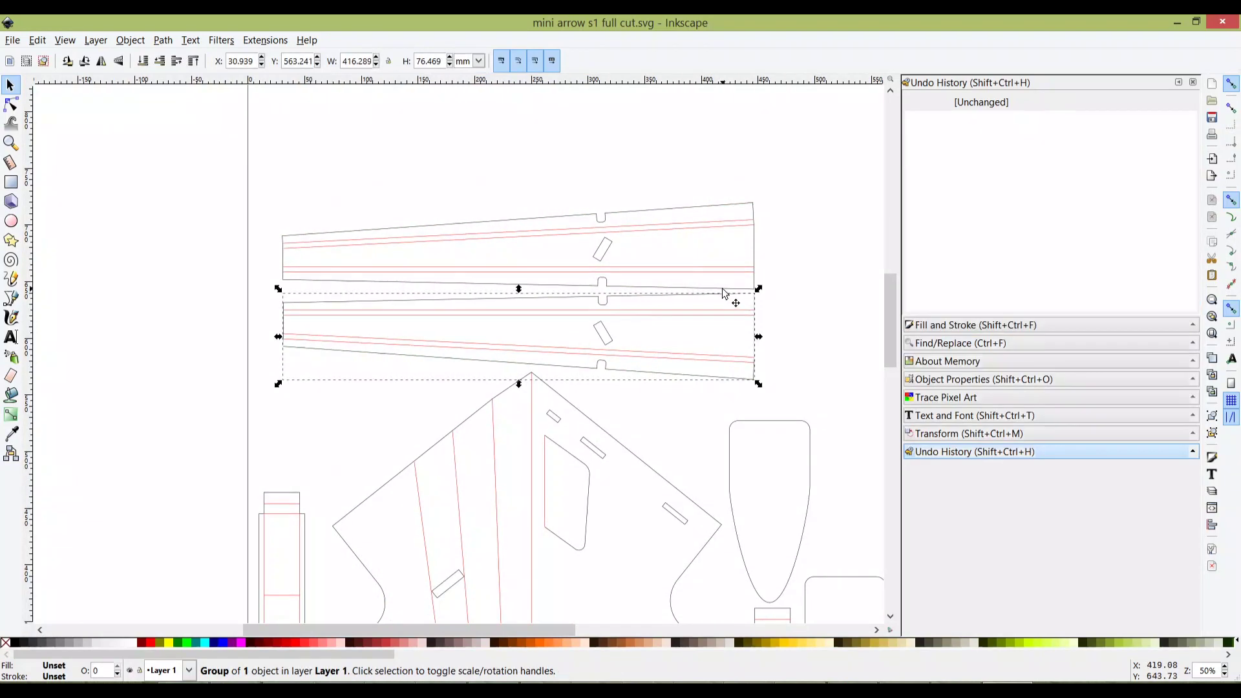
pyautogui.click(742, 287)
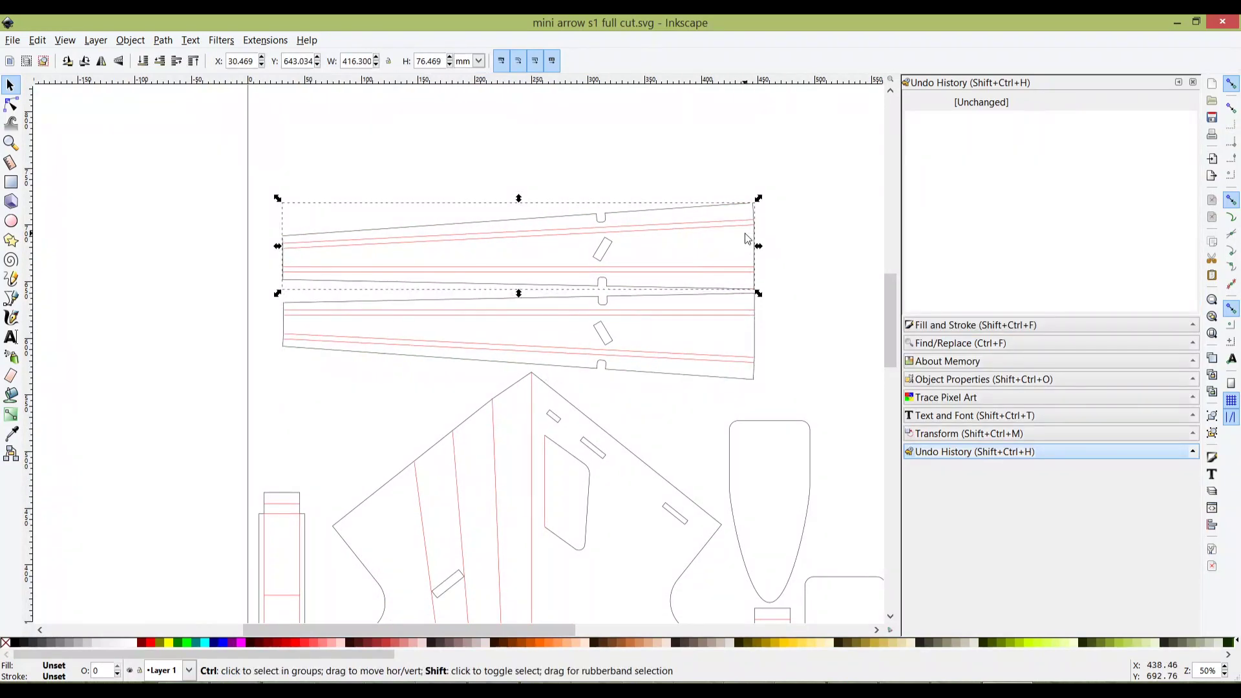
pyautogui.hotkey('ctrl', 'shift', 'g')
pyautogui.click(765, 319)
pyautogui.click(756, 314)
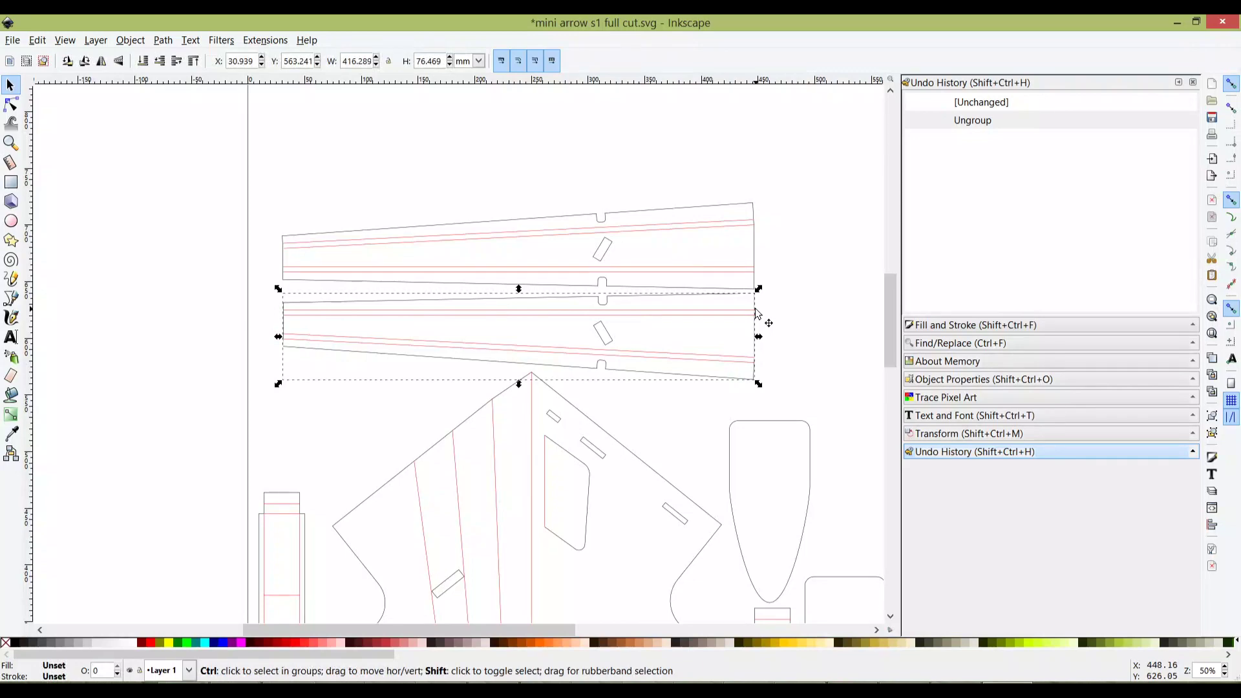
pyautogui.hotkey('ctrl', 'shift', 'g')
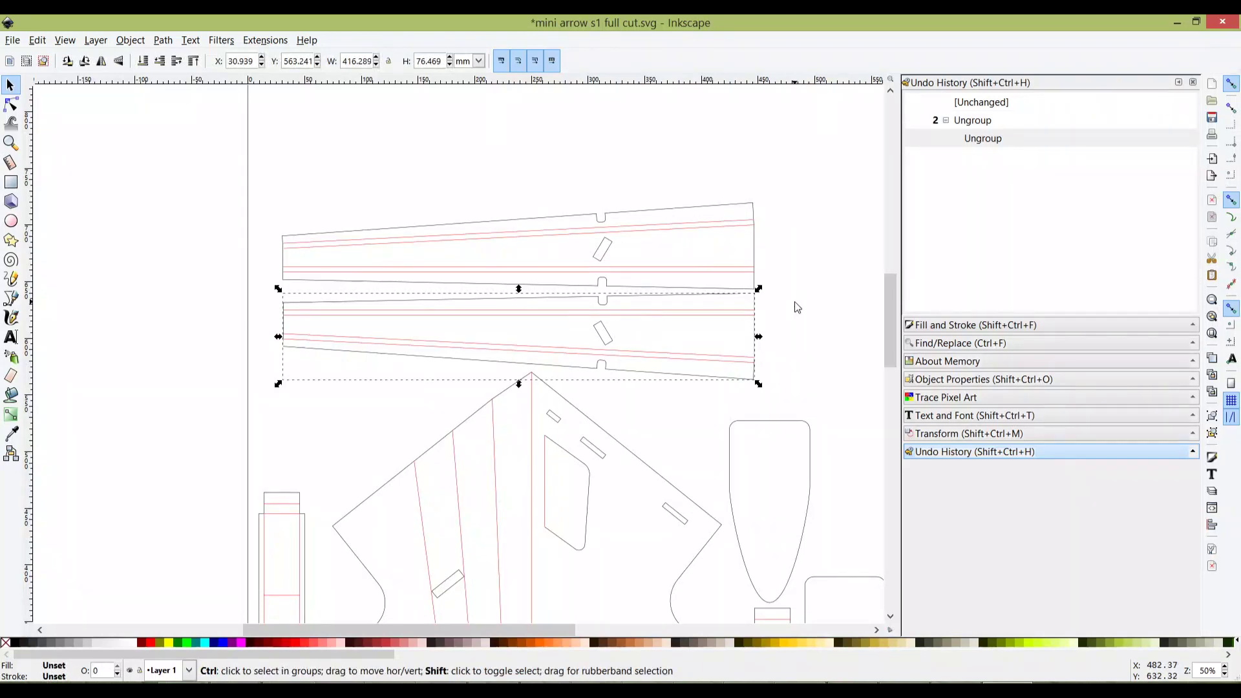
pyautogui.hotkey('ctrl', 'shift', 'g')
pyautogui.click(789, 297)
pyautogui.scroll(1, 664, 229)
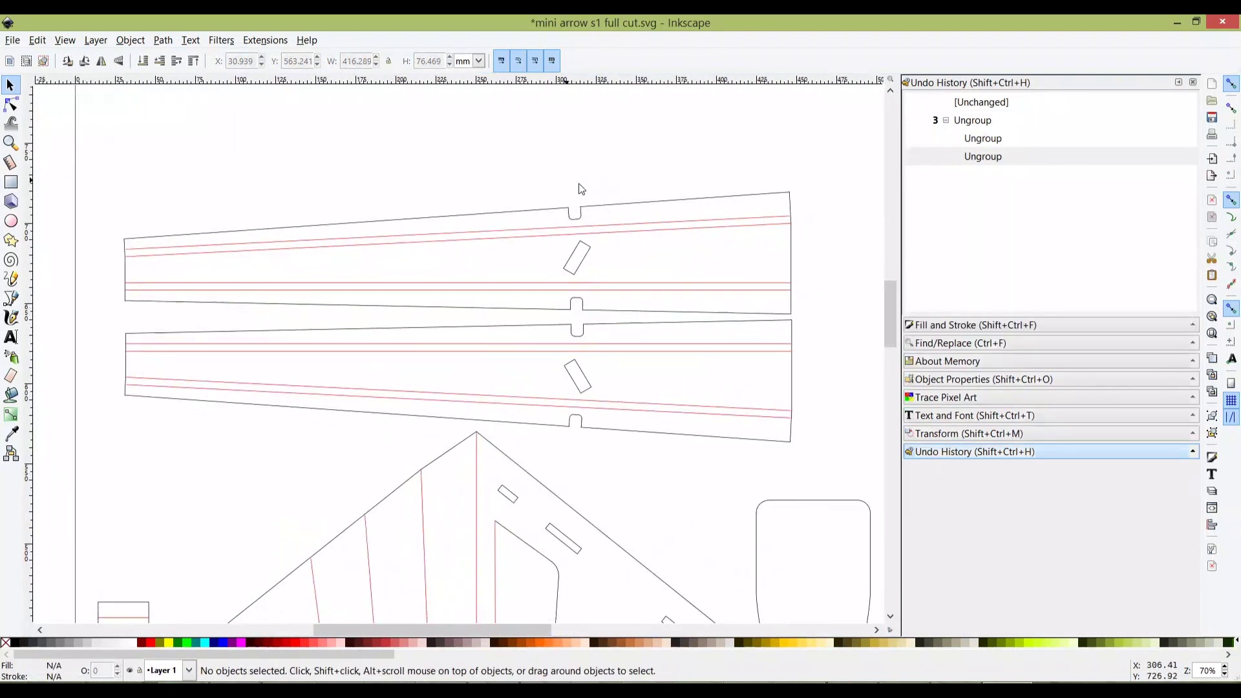
# Step: Delete the four red score lines inside the upper tapered strip
pyautogui.click(529, 230)
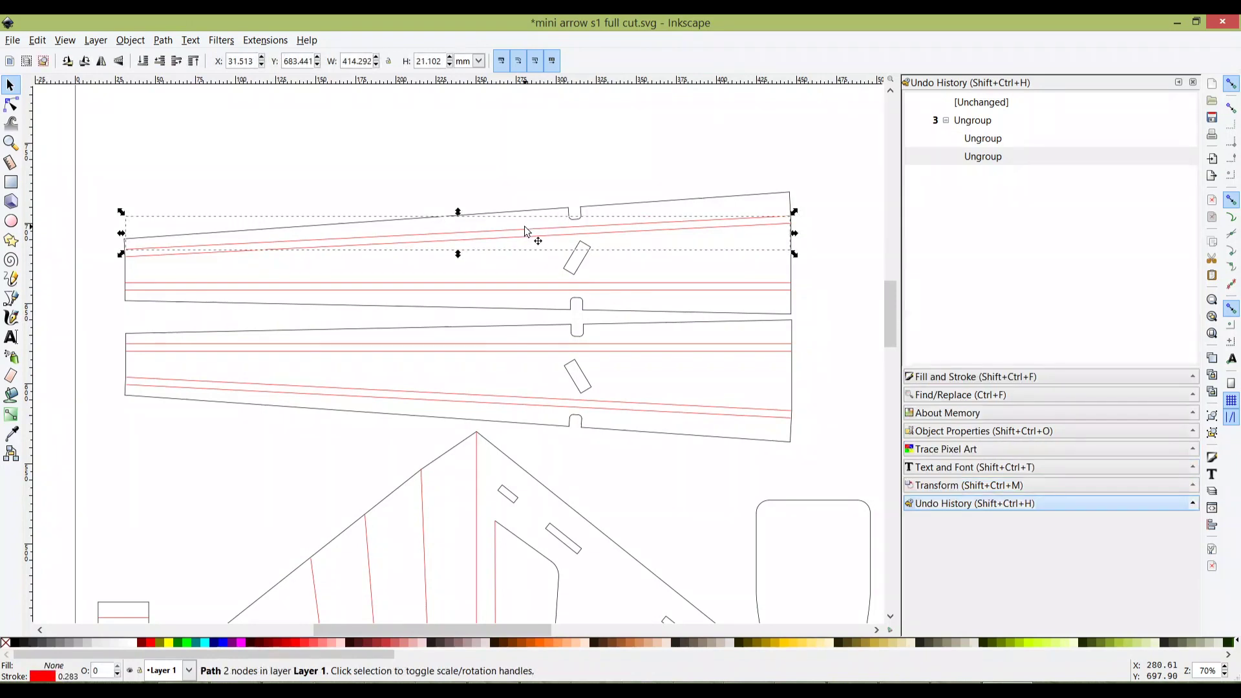
pyautogui.press('Delete')
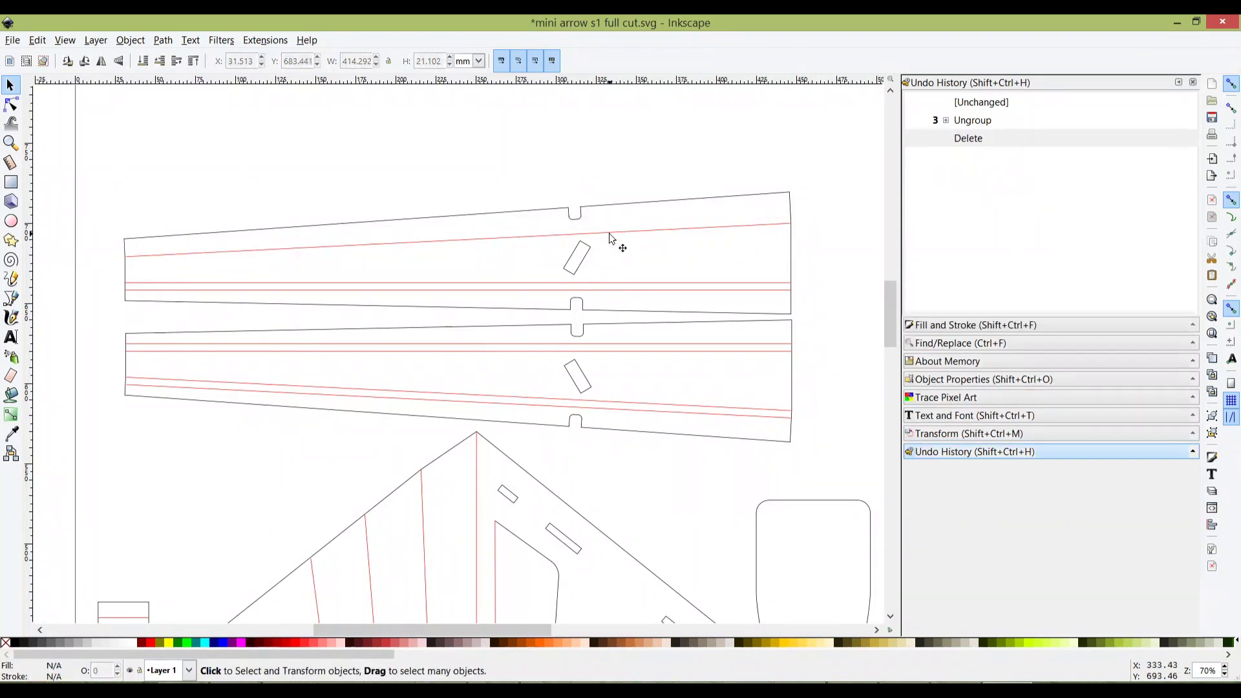
pyautogui.click(610, 234)
pyautogui.press('Delete')
pyautogui.click(617, 291)
pyautogui.press('Delete')
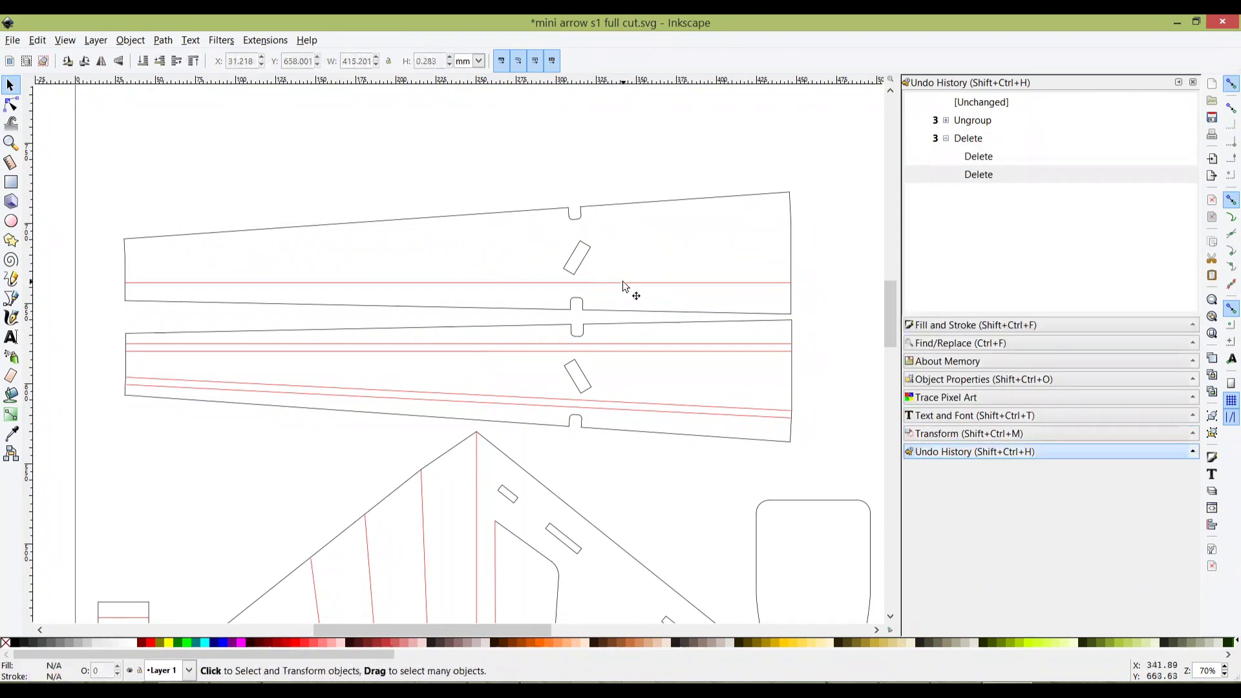
pyautogui.click(619, 283)
pyautogui.press('Delete')
# Step: Delete the four red score lines inside the lower tapered strip
pyautogui.click(617, 343)
pyautogui.press('Delete')
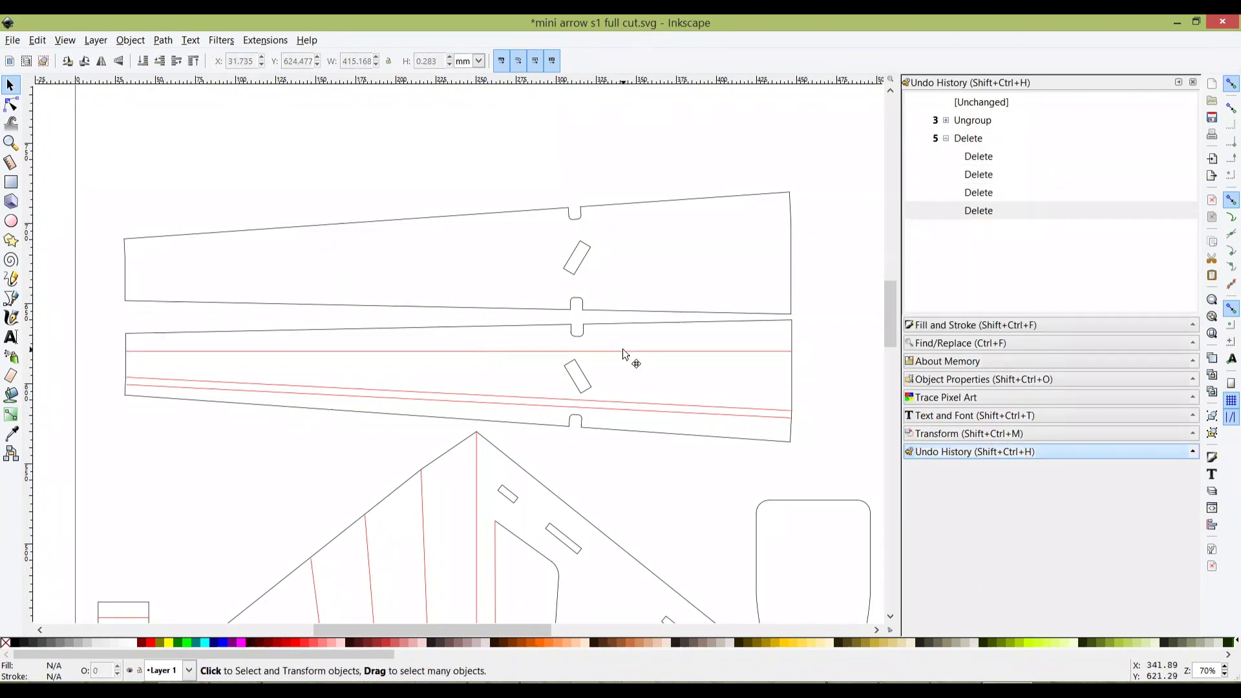
pyautogui.click(621, 351)
pyautogui.press('Delete')
pyautogui.click(623, 402)
pyautogui.press('Delete')
pyautogui.click(628, 412)
pyautogui.press('Delete')
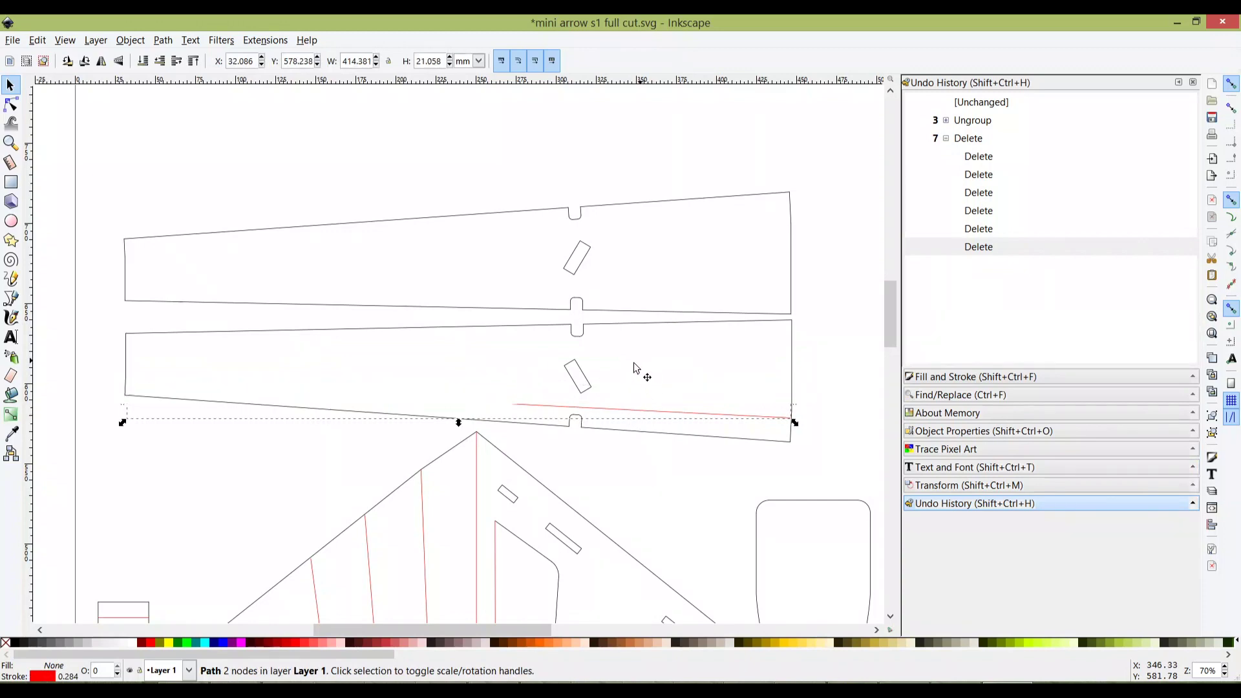
# Step: Ungroup the large wing part into separate paths and clear the selection
pyautogui.scroll(-12, 581, 356)
pyautogui.hotkey('ctrl', 'a')
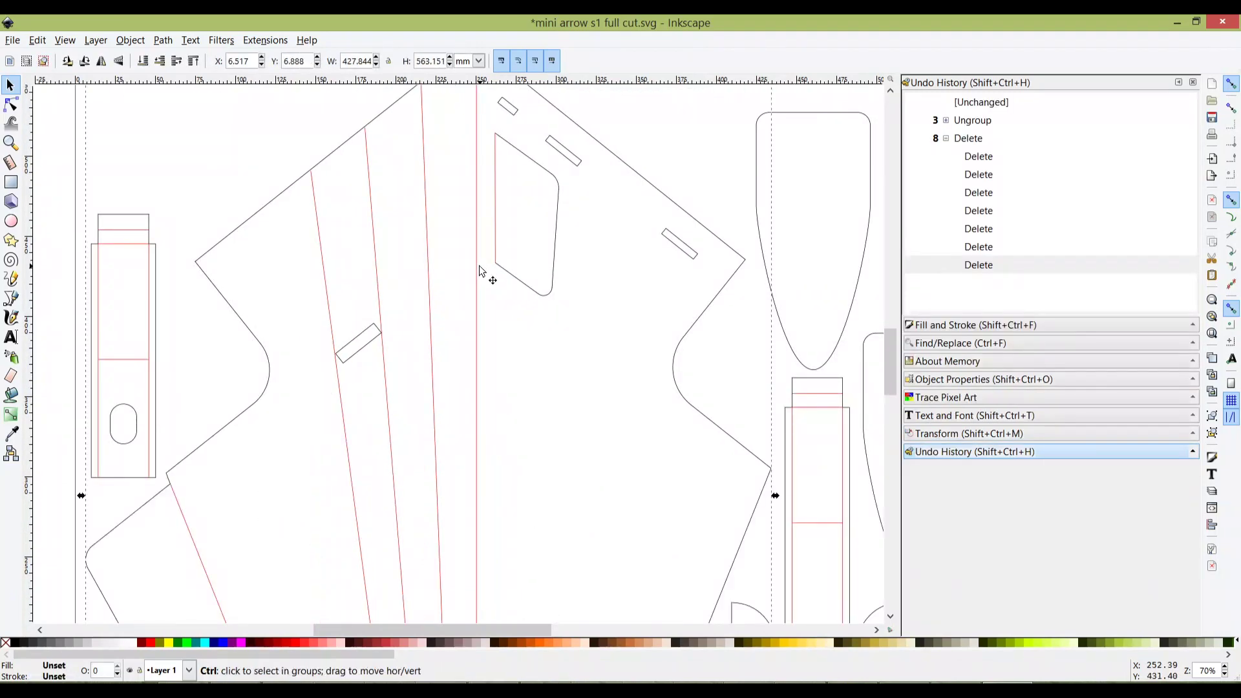
pyautogui.hotkey('ctrl', 'shift', 'g')
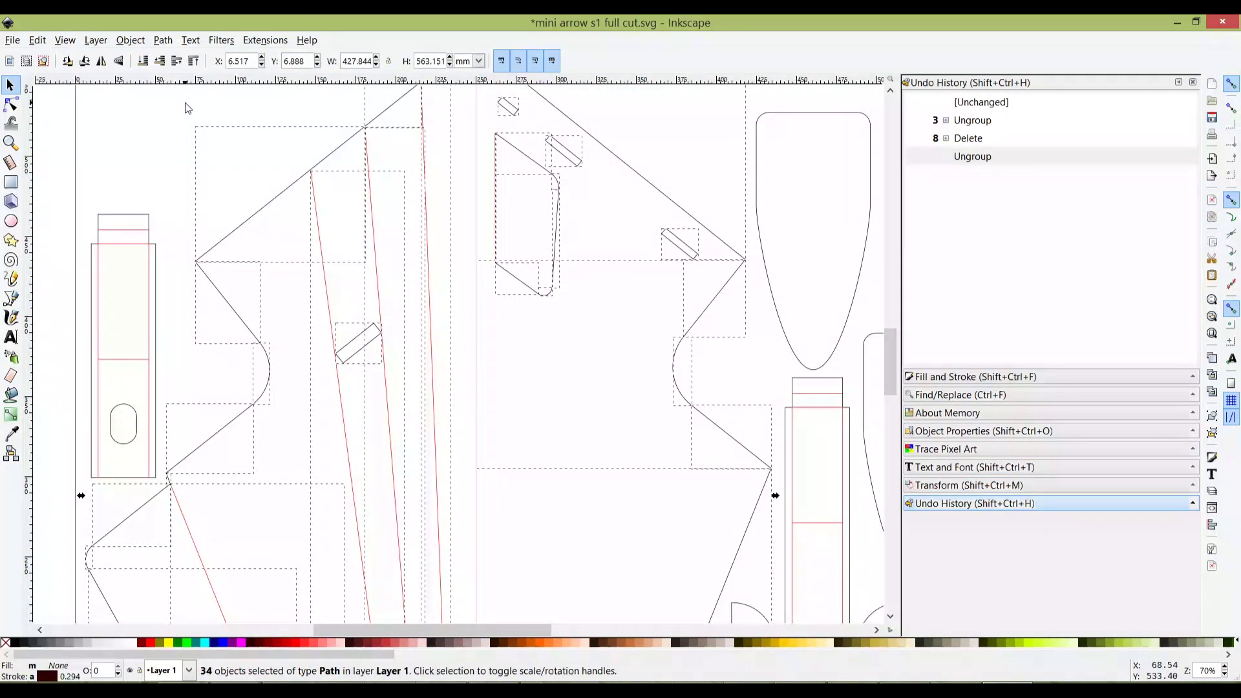
pyautogui.press('Escape')
# Step: Delete the three slanted red lines, the red edge of the cutout and the vertical red centre line on the wing
pyautogui.click(322, 245)
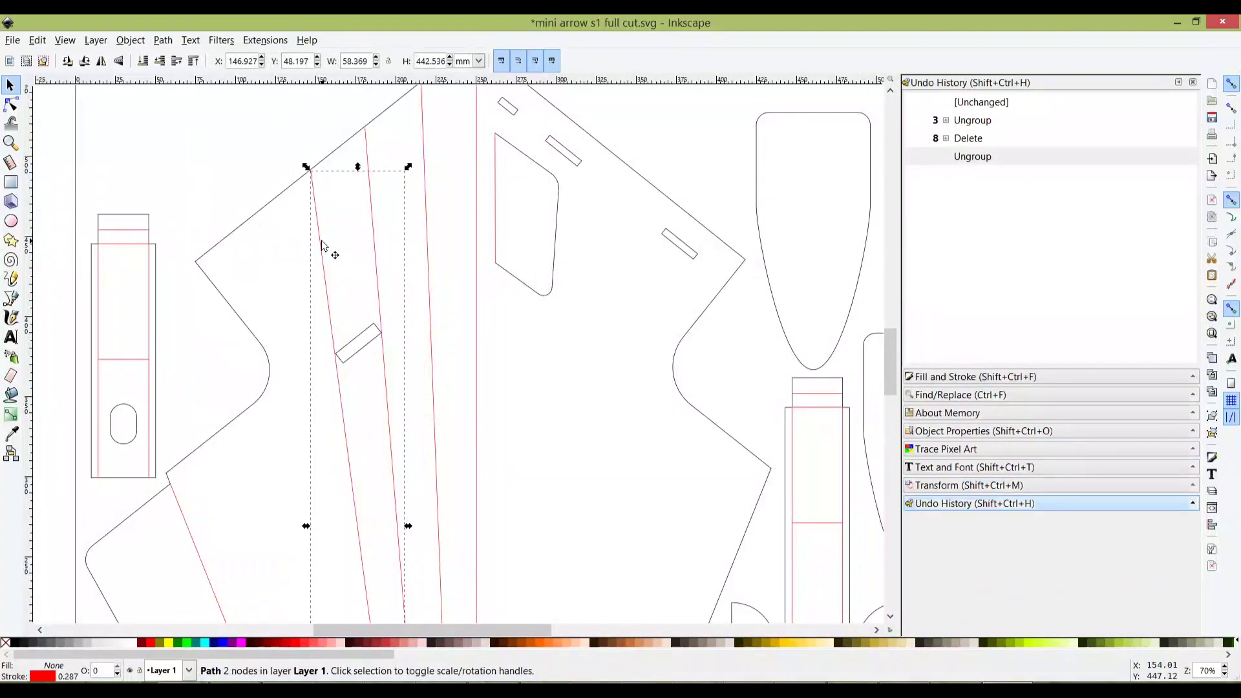
pyautogui.press('Delete')
pyautogui.click(376, 234)
pyautogui.press('Delete')
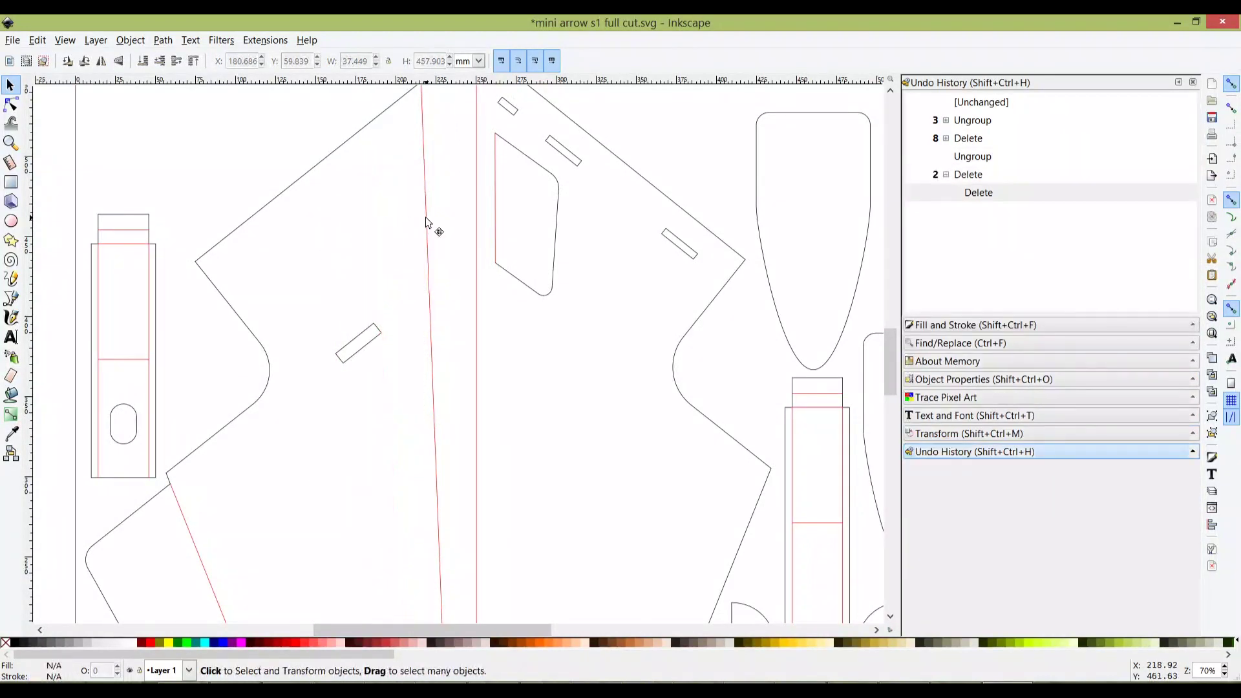
pyautogui.click(426, 216)
pyautogui.press('Delete')
pyautogui.click(495, 208)
pyautogui.press('Delete')
pyautogui.click(477, 216)
pyautogui.press('Delete')
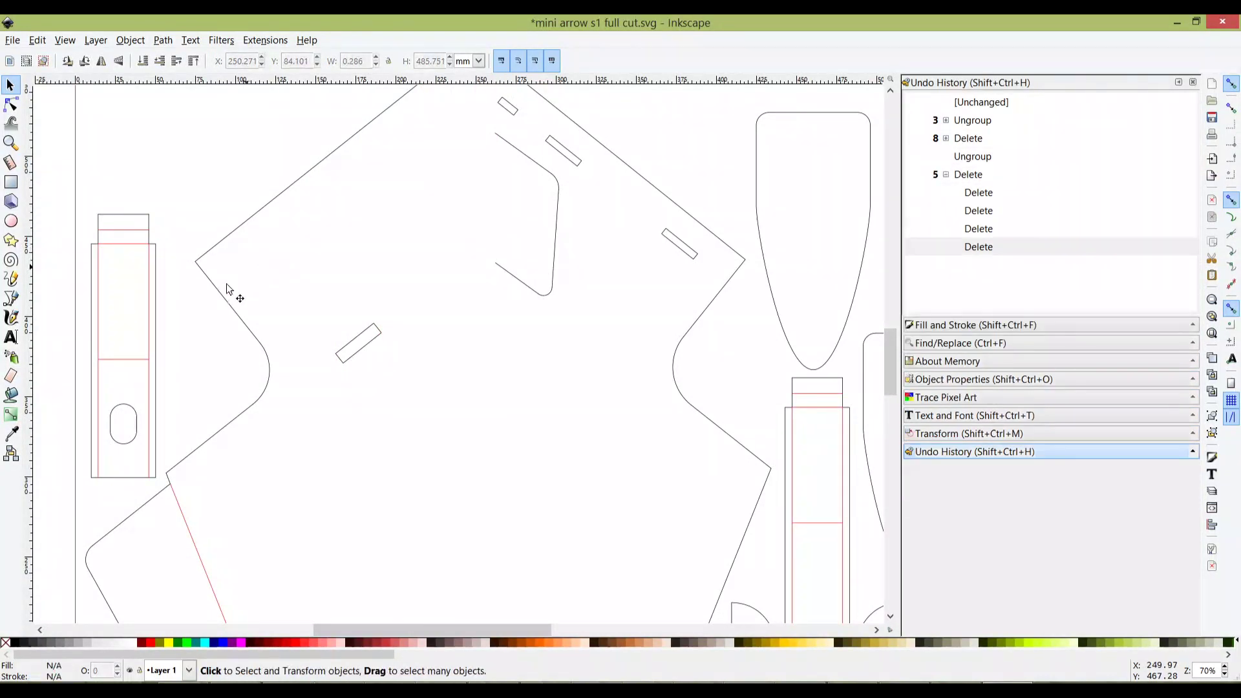
# Step: Ungroup the narrow rectangular part with the rounded slot beside the wing's outer tip and clear the selection
pyautogui.click(148, 300)
pyautogui.moveTo(192, 299); pyautogui.dragTo(447, 276)
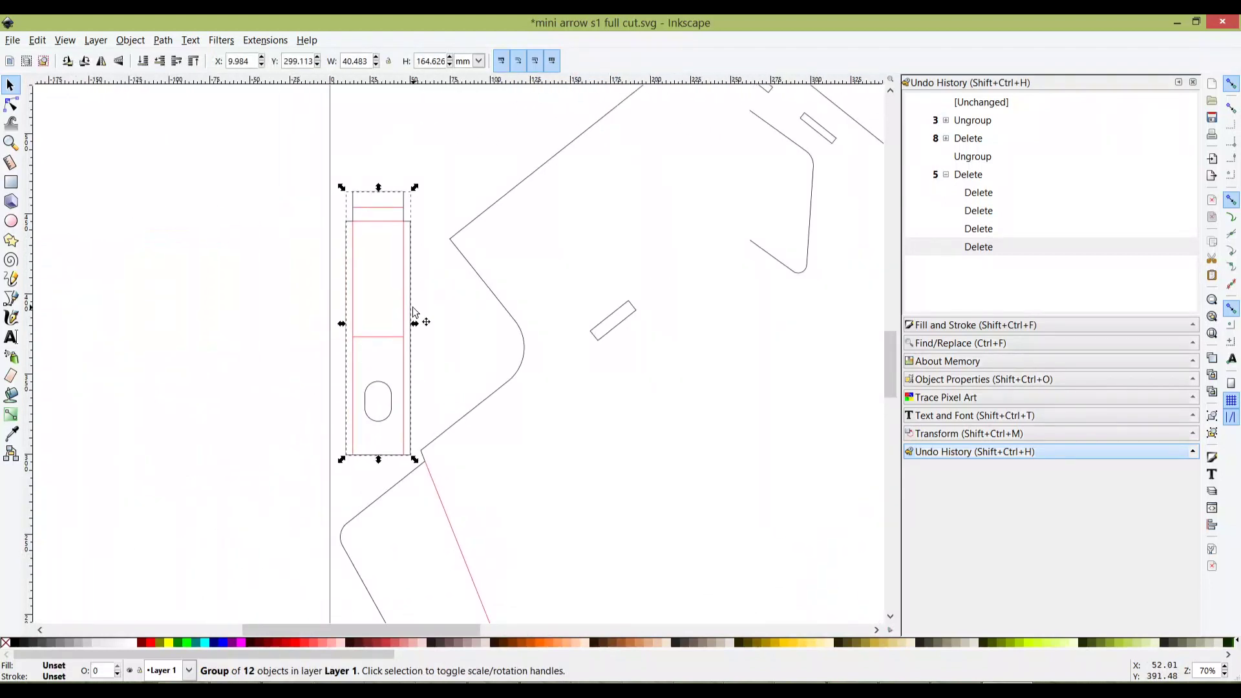
pyautogui.scroll(4, 414, 307)
pyautogui.scroll(-3, 466, 326)
pyautogui.hscroll(-2, 466, 326)
pyautogui.scroll(1, 480, 332)
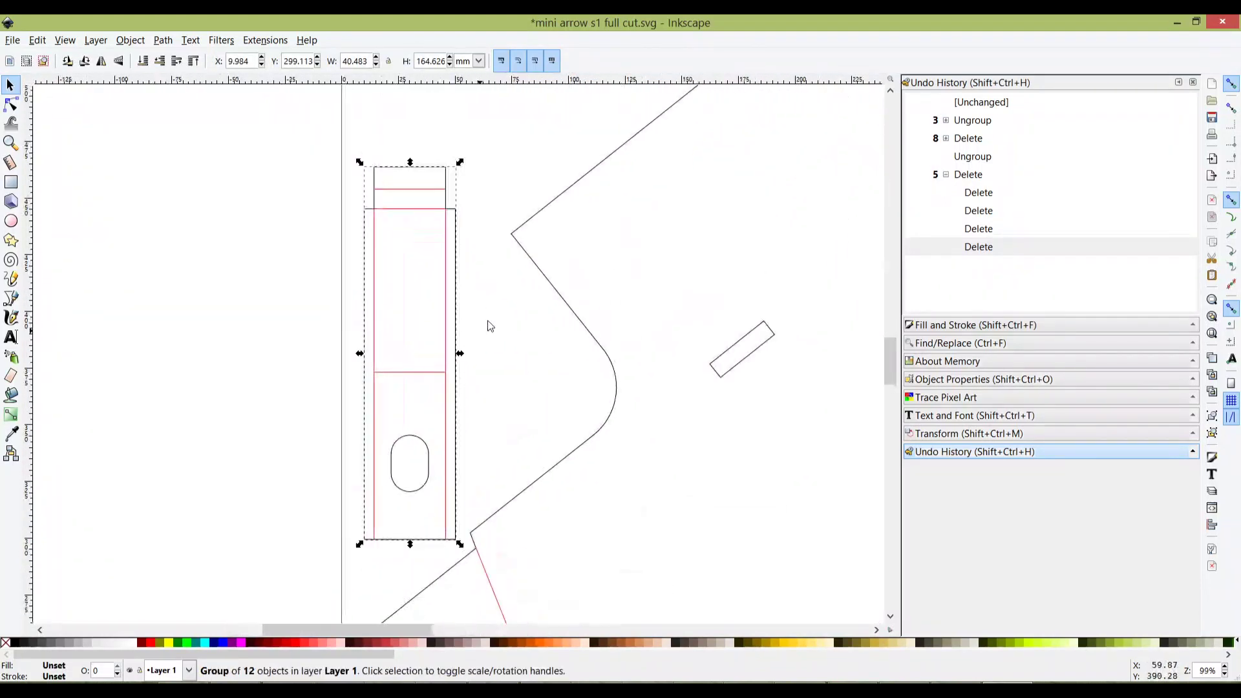
pyautogui.hotkey('ctrl', 'shift', 'g')
pyautogui.press('Escape')
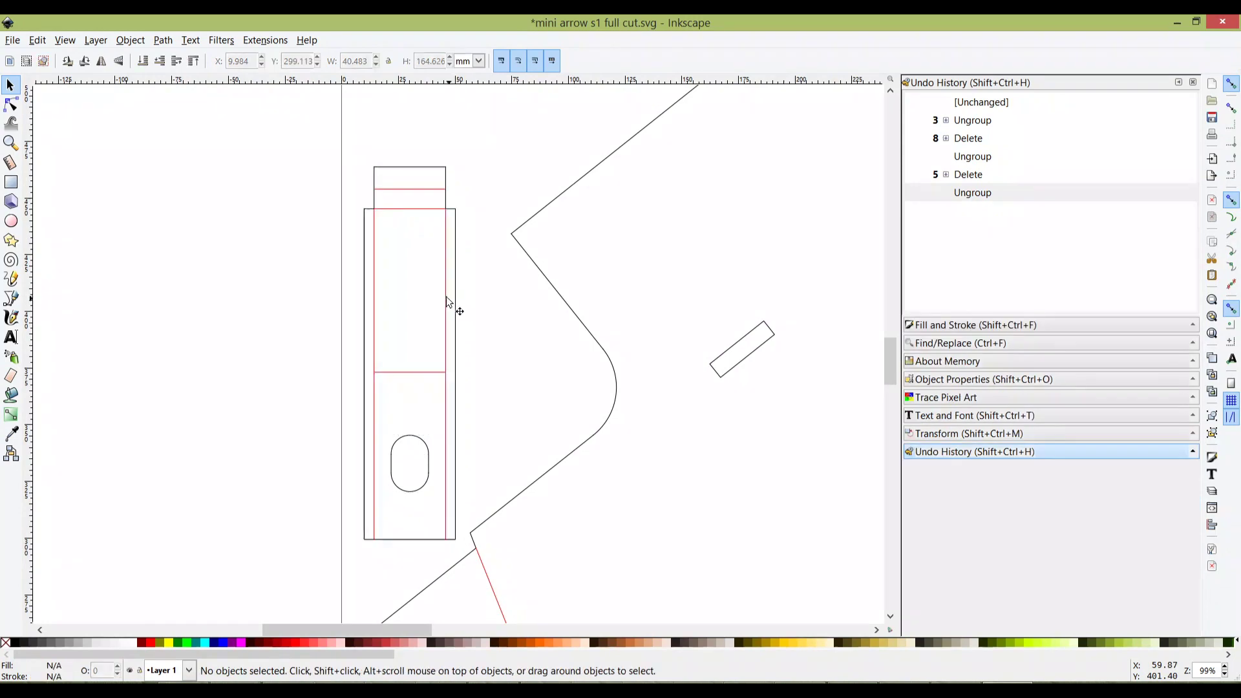
# Step: Delete the two vertical and three horizontal red score lines from the narrow part with the rounded slot
pyautogui.click(446, 304)
pyautogui.press('Delete')
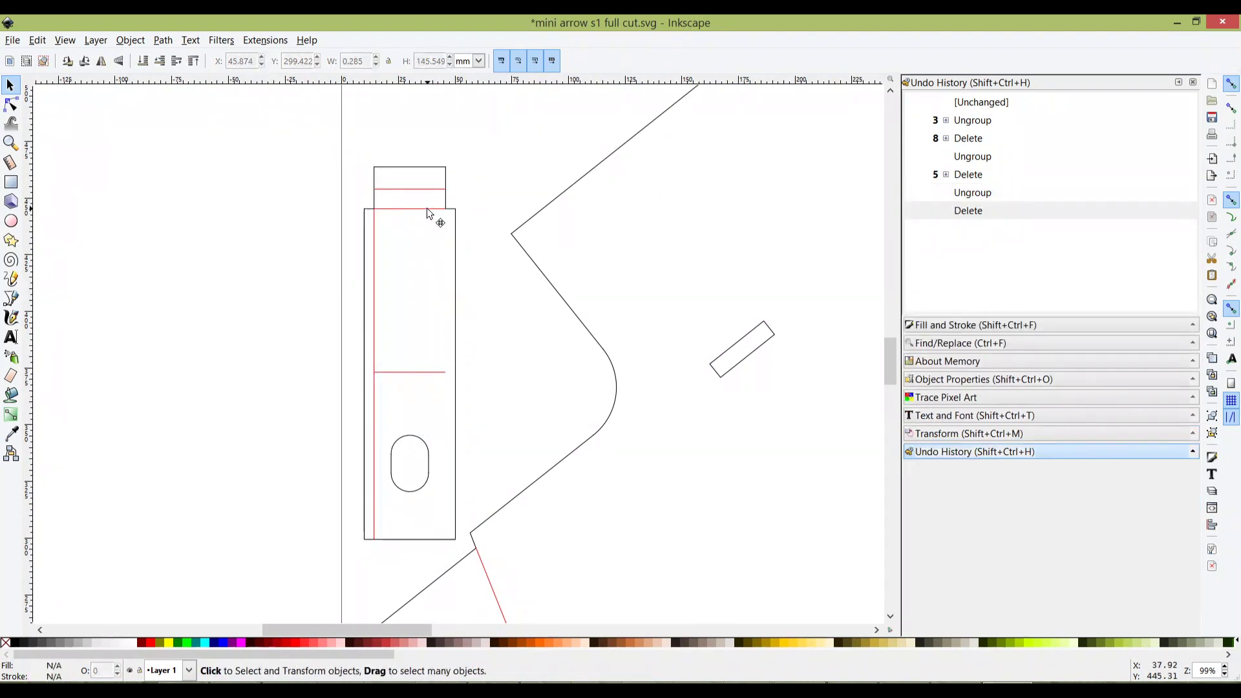
pyautogui.click(426, 209)
pyautogui.press('Delete')
pyautogui.click(428, 189)
pyautogui.press('Delete')
pyautogui.click(374, 278)
pyautogui.press('Delete')
pyautogui.click(402, 373)
pyautogui.press('Delete')
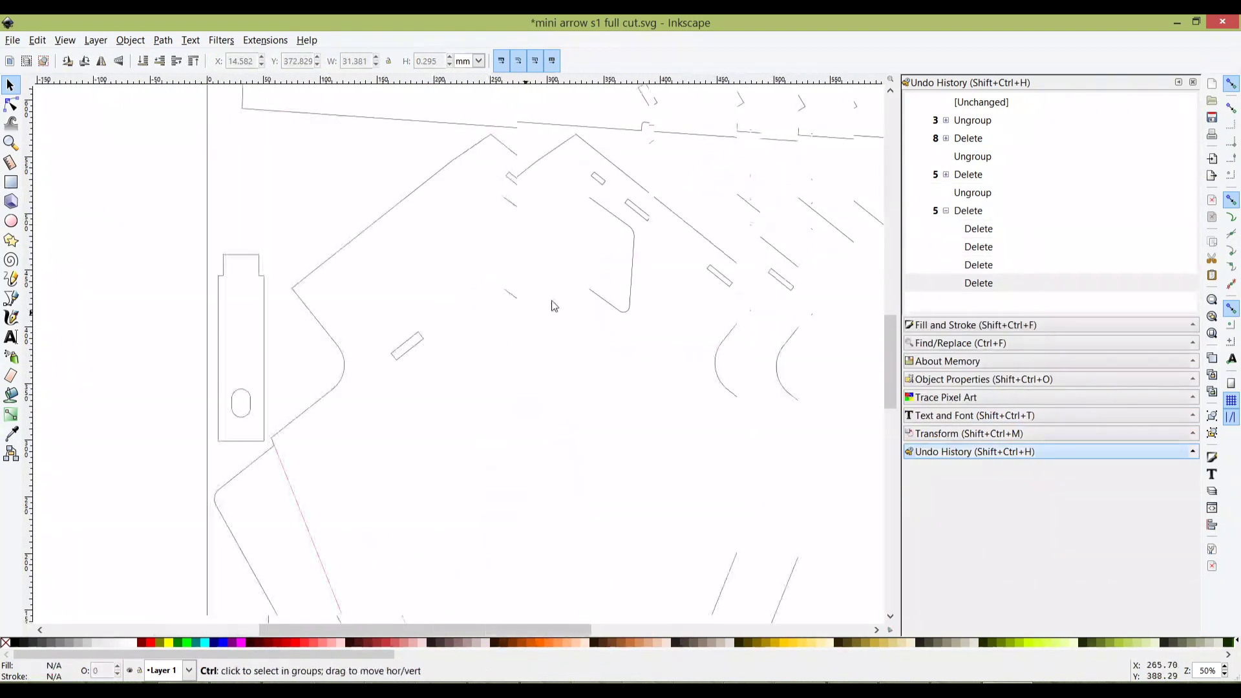
# Step: Ungroup the second narrow rectangular part, below the rounded fins, and delete its red score lines
pyautogui.scroll(1, 665, 363)
pyautogui.click(662, 358)
pyautogui.hotkey('ctrl', 'shift', 'g')
pyautogui.scroll(2, 676, 401)
pyautogui.click(614, 245)
pyautogui.press('Delete')
pyautogui.click(611, 273)
pyautogui.press('Delete')
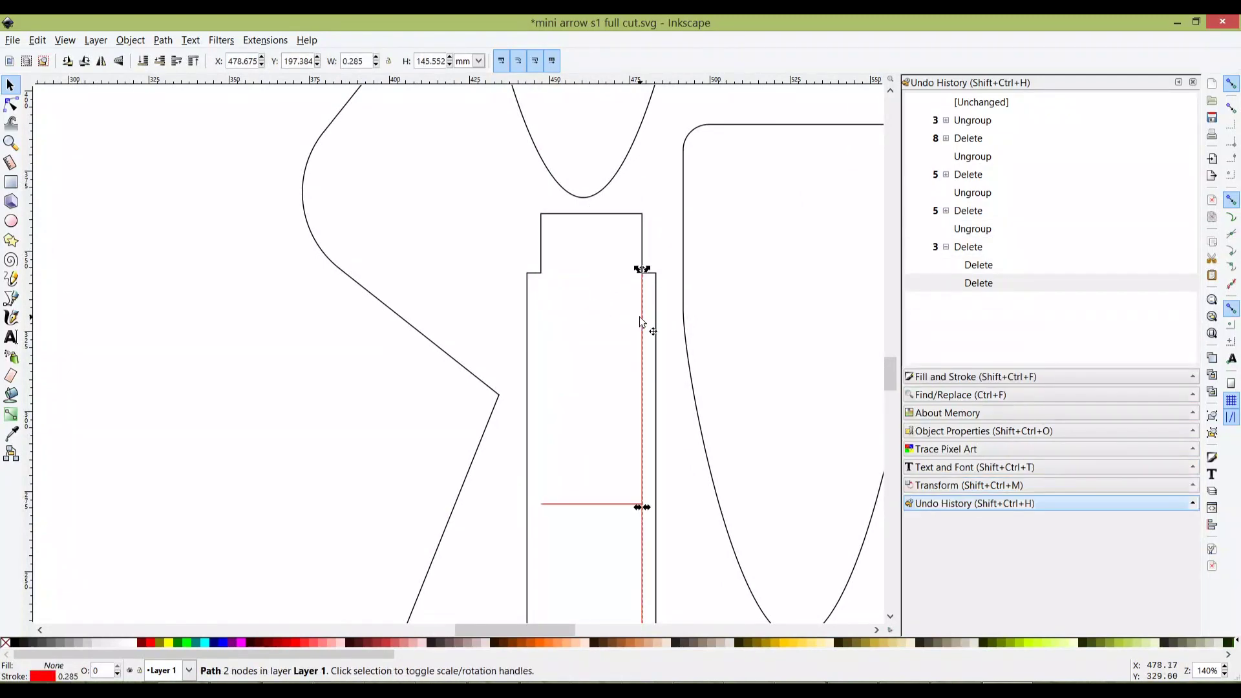
pyautogui.press('Delete')
pyautogui.click(614, 504)
# Step: Ungroup the small rectangle at the page's lower corner and delete its red score lines plus the wing's remaining diagonal red line
pyautogui.press('Delete')
pyautogui.scroll(-3, 620, 400)
pyautogui.scroll(2, 414, 414)
pyautogui.click(416, 419)
pyautogui.hotkey('ctrl', 'shift', 'g')
pyautogui.click(420, 331)
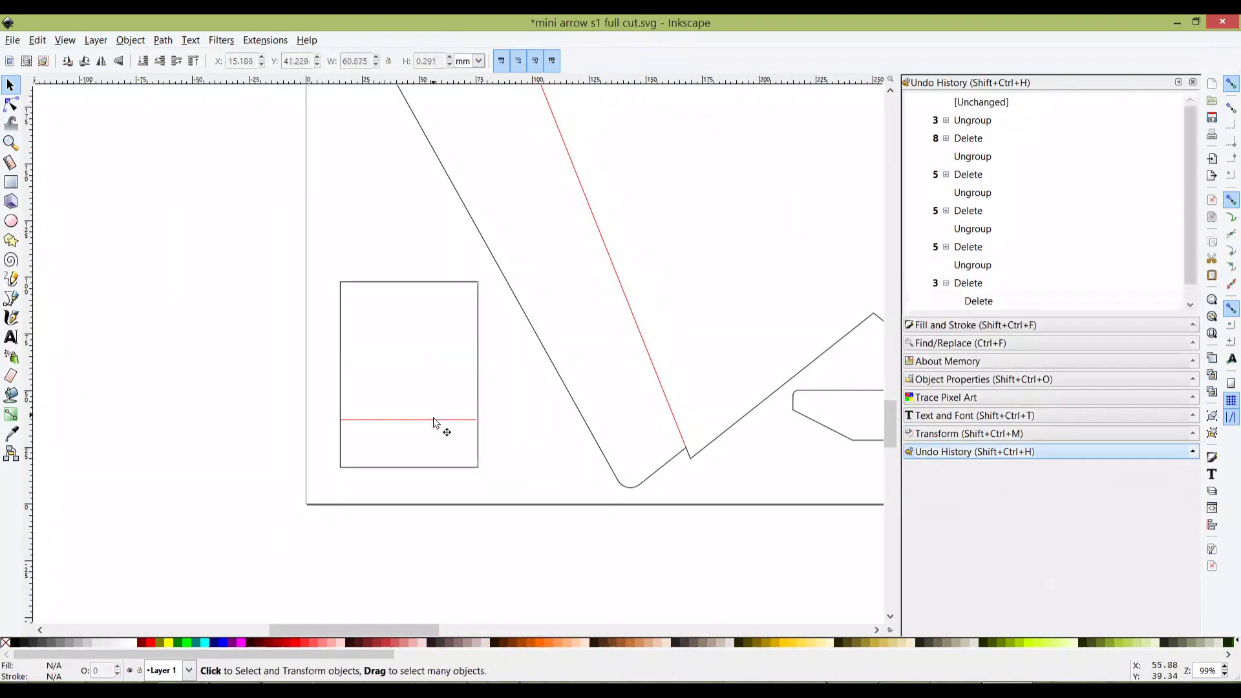
pyautogui.click(433, 420)
# Step: Ungroup the notched fuselage part and delete all red score lines in its lower section
pyautogui.press('Delete')
pyautogui.click(734, 335)
pyautogui.hotkey('ctrl', 'shift', 'g')
pyautogui.click(607, 361)
pyautogui.press('Delete')
pyautogui.click(598, 330)
pyautogui.press('Delete')
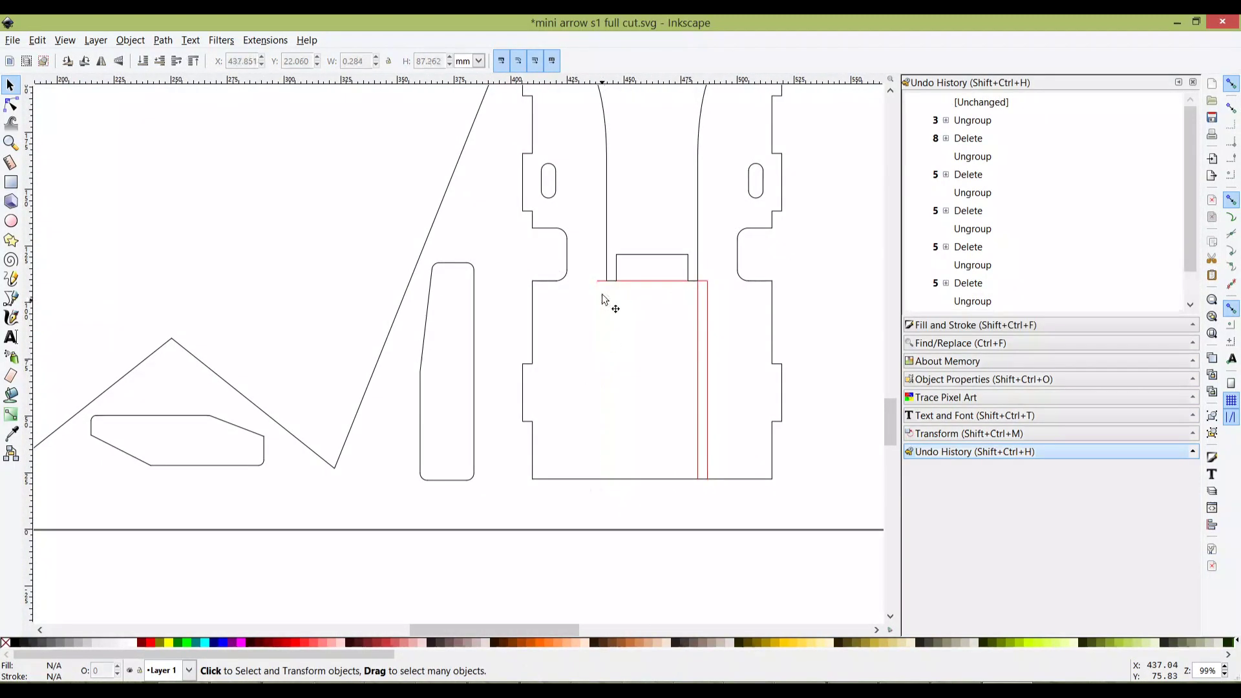
pyautogui.click(647, 281)
pyautogui.press('Delete')
pyautogui.click(698, 301)
pyautogui.press('Delete')
pyautogui.click(707, 294)
pyautogui.press('Delete')
pyautogui.click(702, 281)
pyautogui.press('Delete')
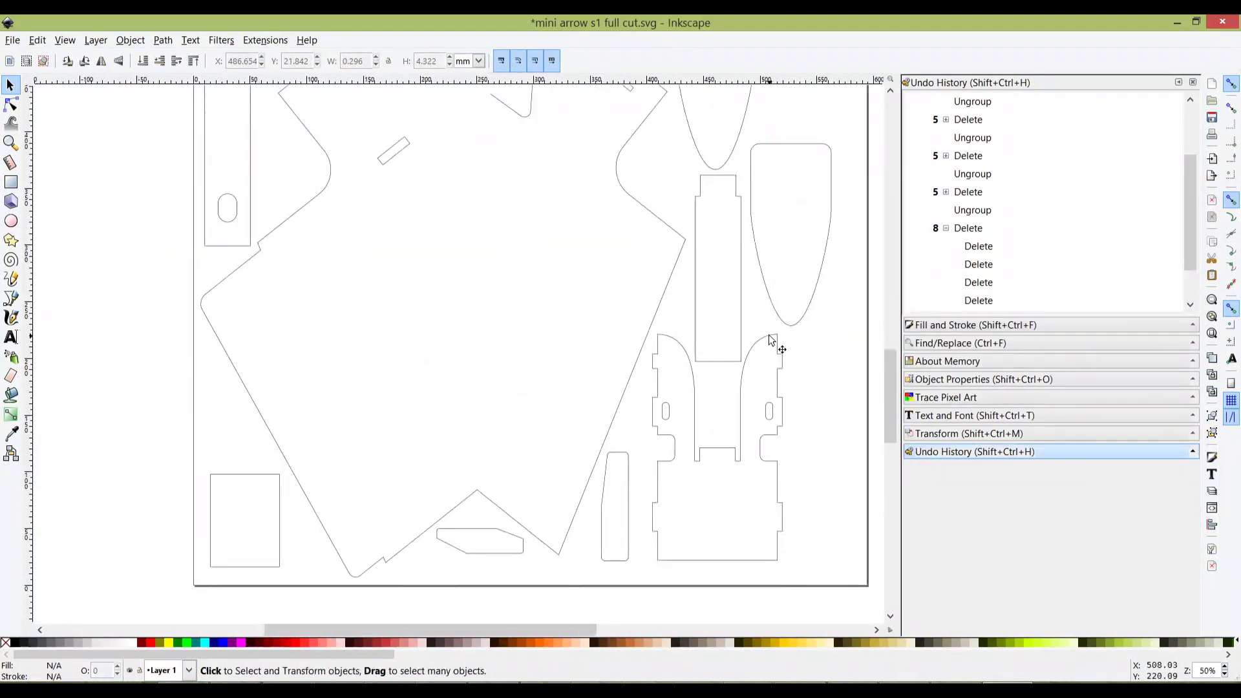
# Step: Inspect every part of the full cut drawing for leftover red score lines
pyautogui.keyDown('ctrl'); pyautogui.scroll(-2, 748, 368); pyautogui.keyUp('ctrl')
pyautogui.keyDown('ctrl'); pyautogui.scroll(3, 711, 350); pyautogui.keyUp('ctrl')
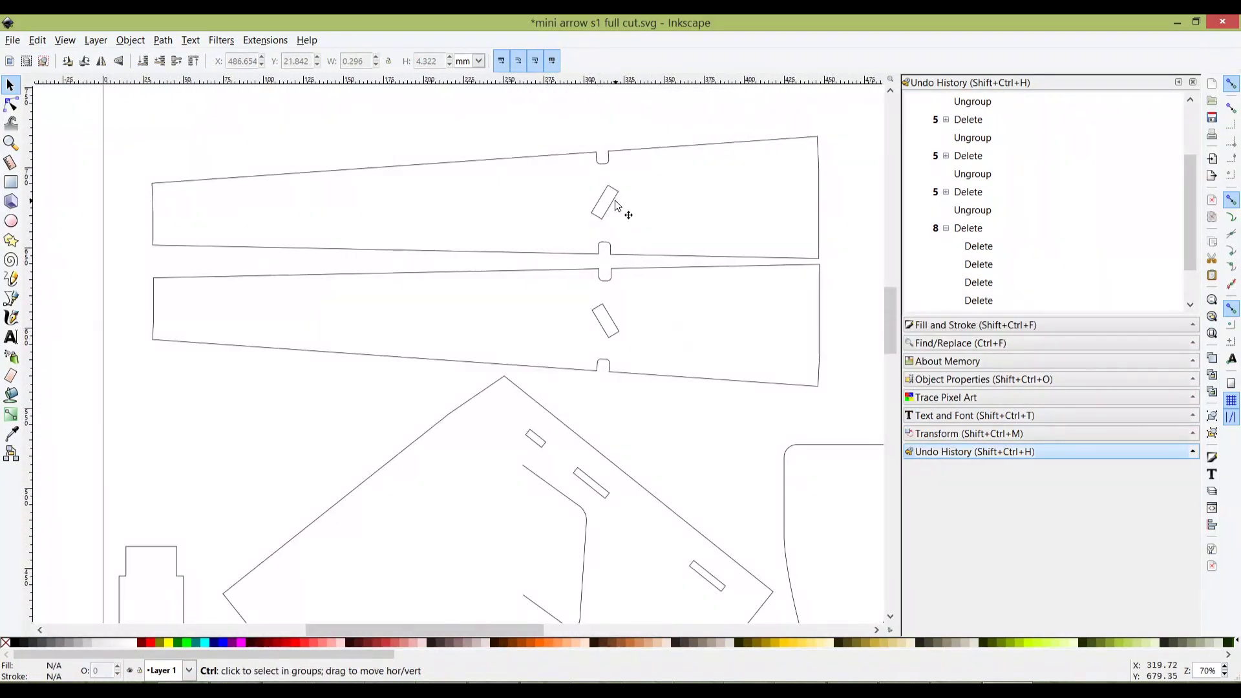
pyautogui.keyDown('ctrl'); pyautogui.scroll(1, 614, 220); pyautogui.keyUp('ctrl')
pyautogui.keyDown('ctrl'); pyautogui.scroll(-2, 682, 202); pyautogui.keyUp('ctrl')
pyautogui.keyDown('ctrl'); pyautogui.scroll(2, 599, 391); pyautogui.keyUp('ctrl')
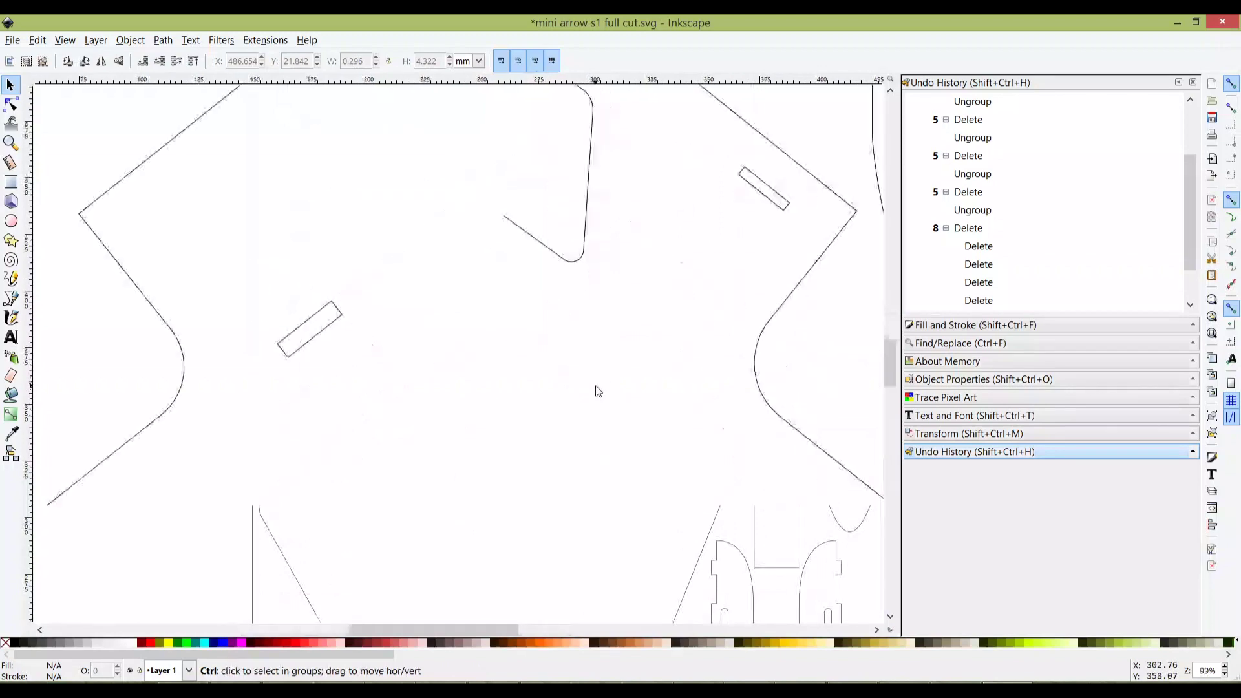
pyautogui.moveTo(440, 398); pyautogui.dragTo(283, 343)
pyautogui.keyDown('ctrl'); pyautogui.scroll(-1, 651, 396); pyautogui.keyUp('ctrl')
pyautogui.moveTo(600, 369); pyautogui.dragTo(437, 330)
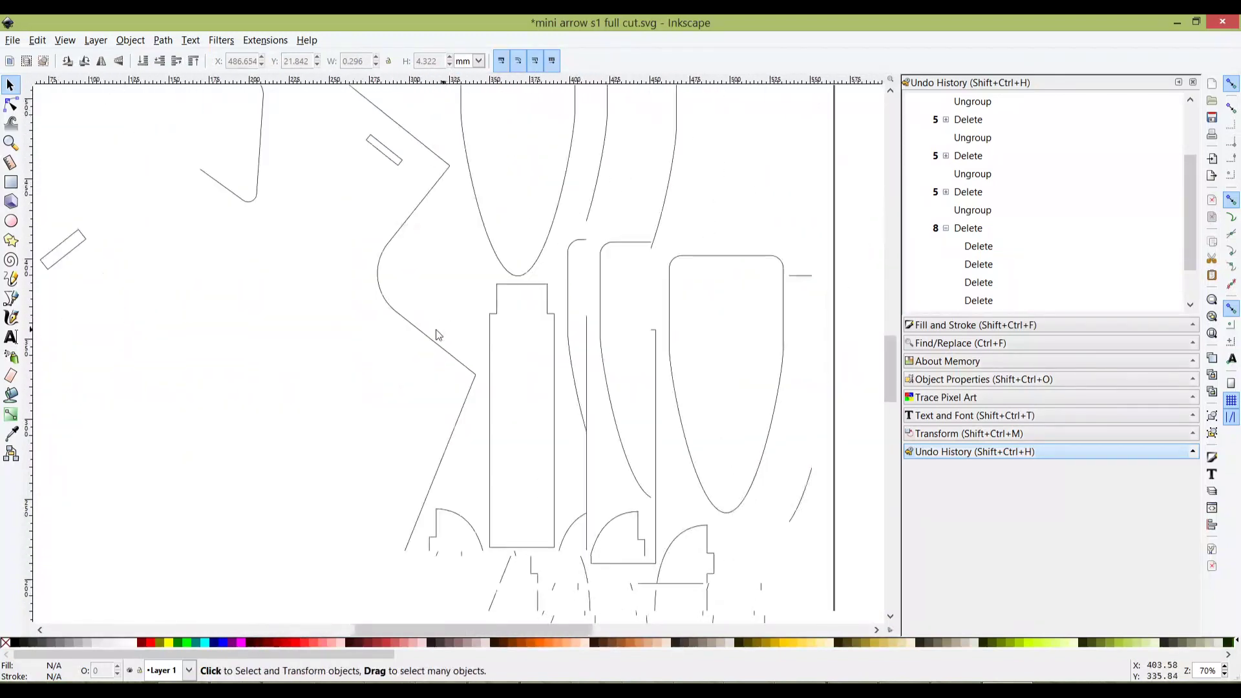
pyautogui.scroll(-10, 437, 335)
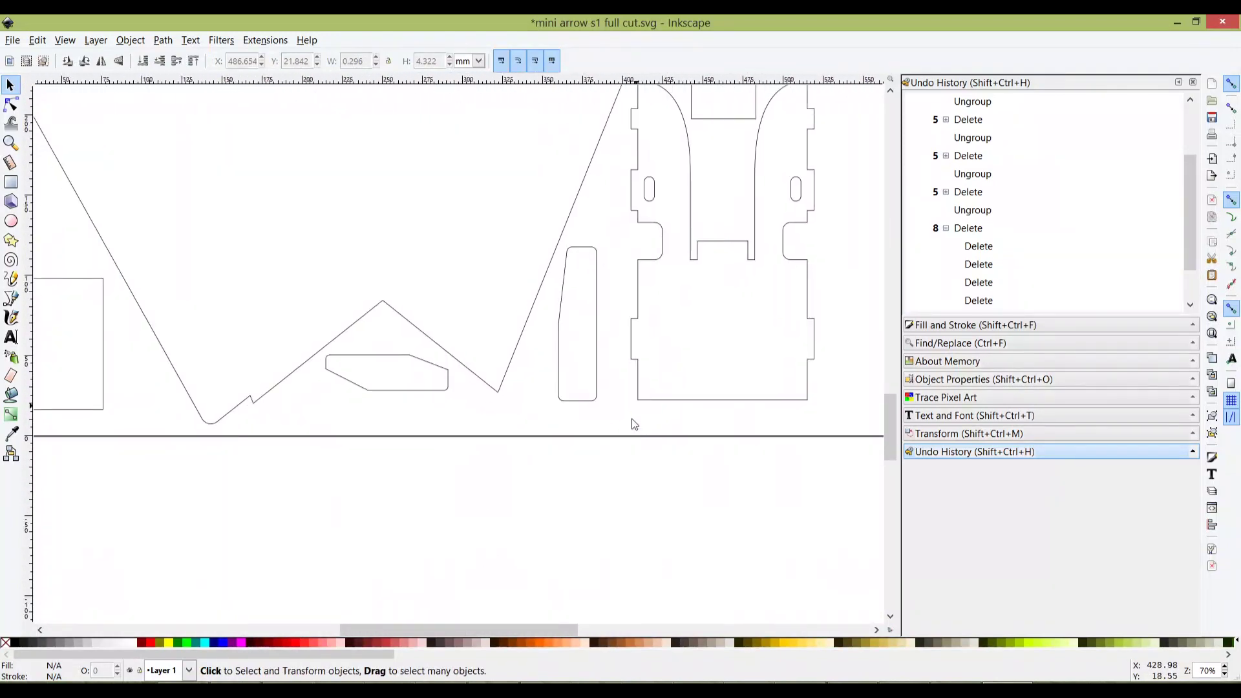
# Step: Select all parts of the full cut drawing and convert the objects to paths
pyautogui.keyDown('ctrl'); pyautogui.scroll(-1, 418, 346); pyautogui.keyUp('ctrl')
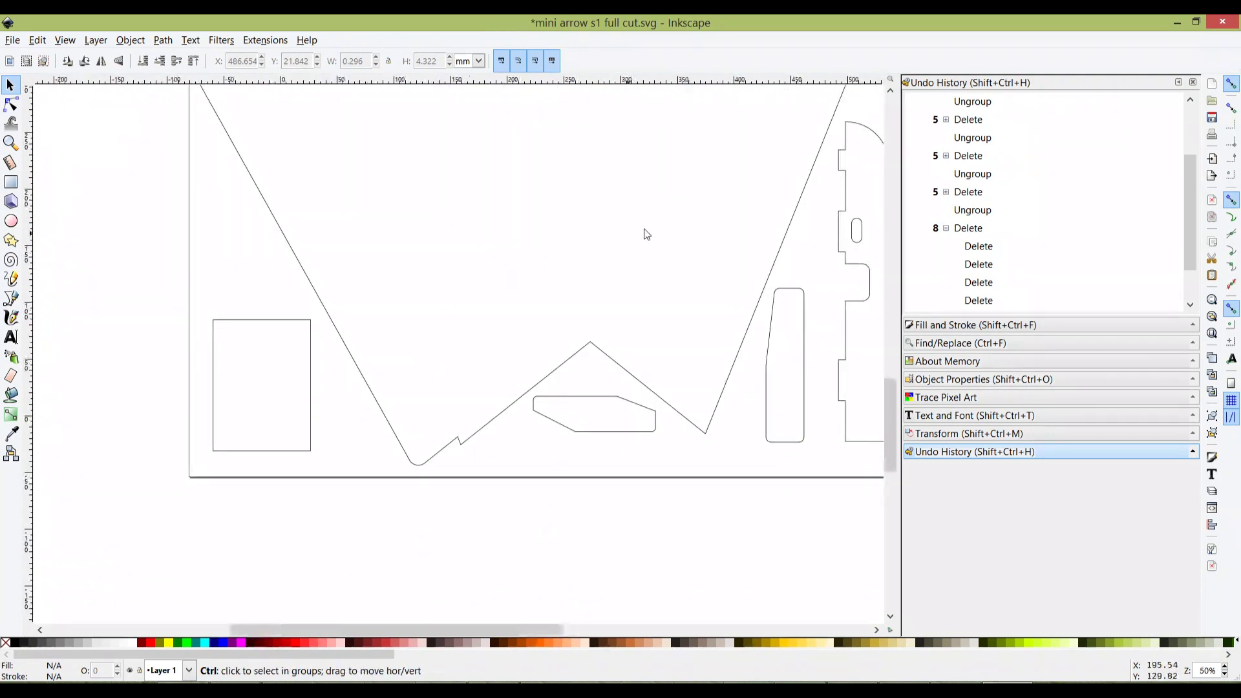
pyautogui.keyDown('ctrl'); pyautogui.scroll(-1, 646, 234); pyautogui.keyUp('ctrl')
pyautogui.keyDown('ctrl'); pyautogui.scroll(2, 530, 318); pyautogui.keyUp('ctrl')
pyautogui.keyDown('ctrl'); pyautogui.scroll(-3, 530, 318); pyautogui.keyUp('ctrl')
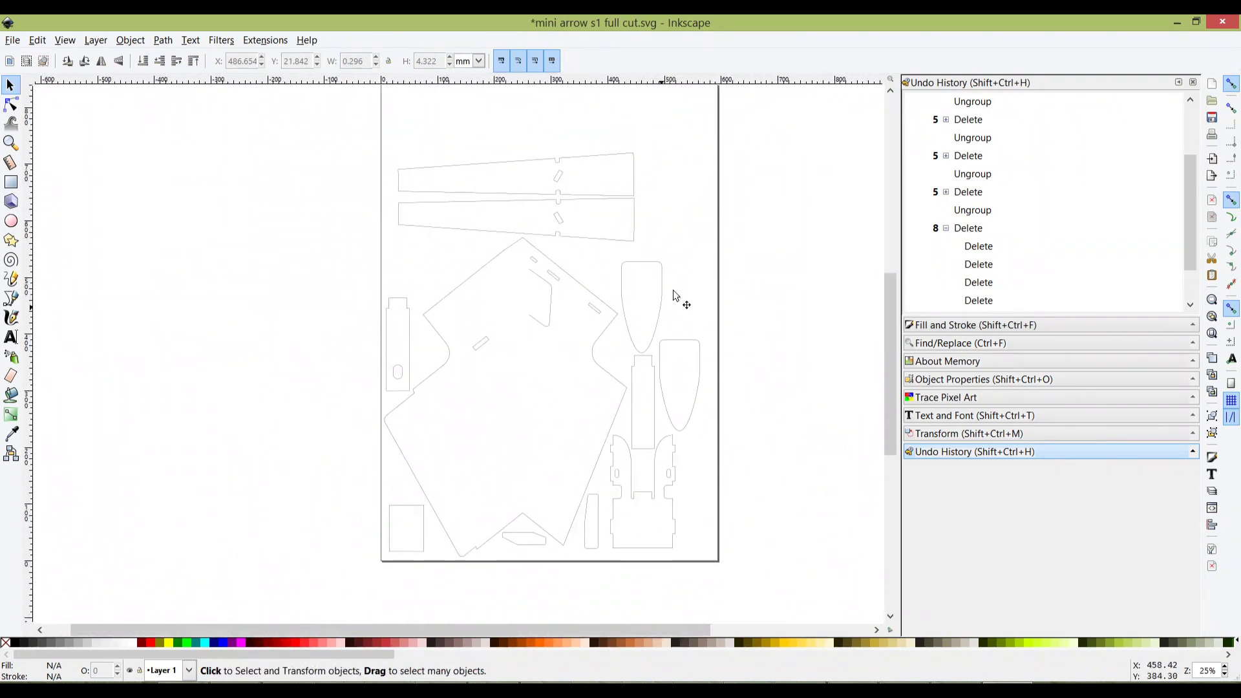
pyautogui.keyDown('ctrl'); pyautogui.scroll(2, 662, 313); pyautogui.keyUp('ctrl')
pyautogui.moveTo(669, 305); pyautogui.dragTo(753, 405)
pyautogui.keyDown('ctrl'); pyautogui.scroll(-2, 565, 277); pyautogui.keyUp('ctrl')
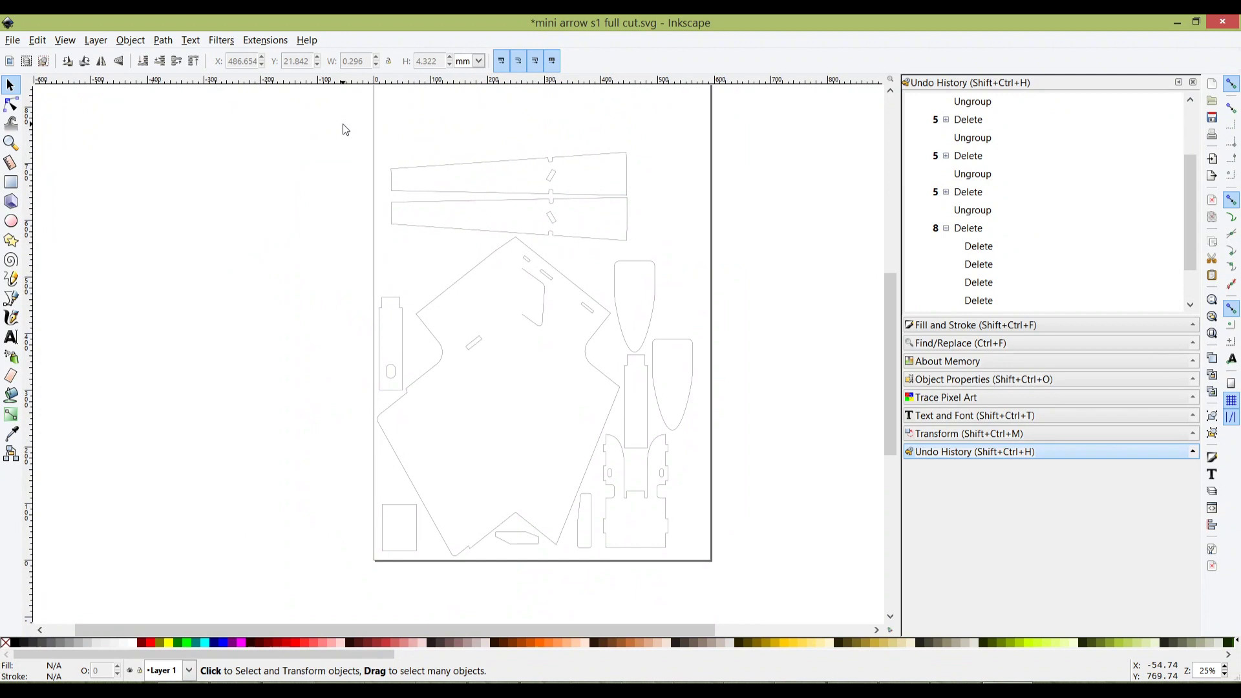
pyautogui.moveTo(343, 124); pyautogui.dragTo(727, 584)
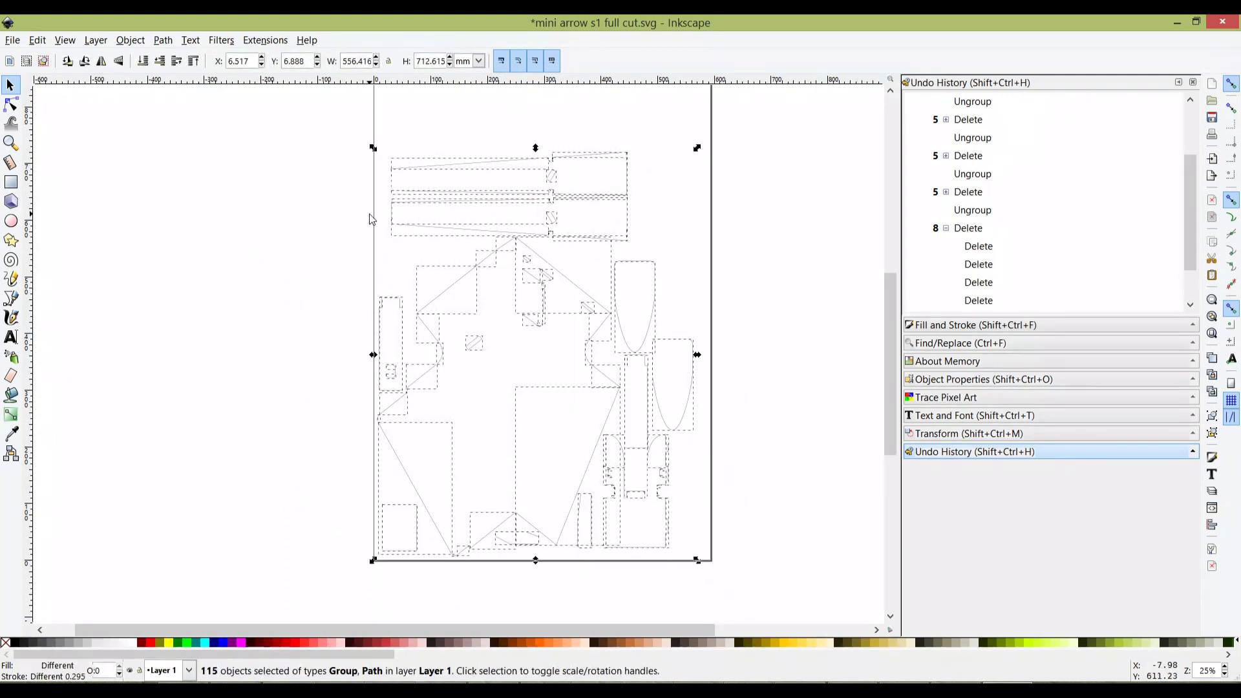
pyautogui.click(163, 41)
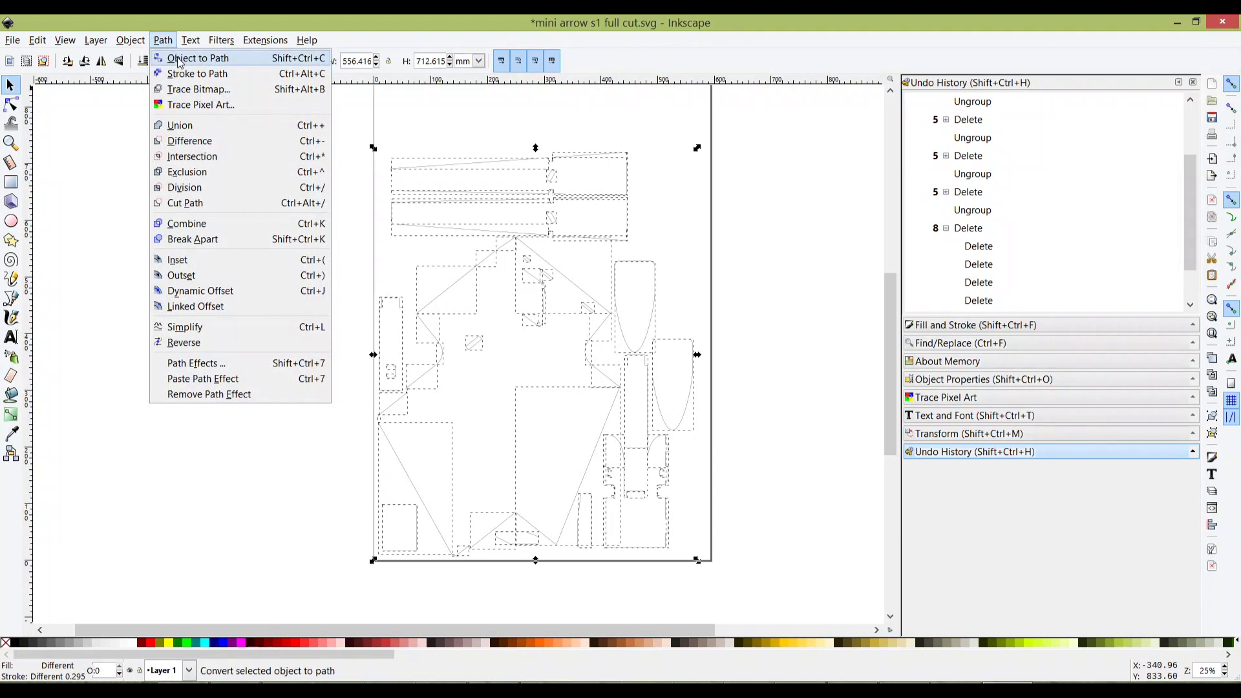
pyautogui.click(178, 60)
# Step: Open the MI GRBL Z-AXIS Servo Controller extension and set the filename to "mini arrow s1 full cut.gcode" and the servo angle to 90
pyautogui.click(265, 40)
pyautogui.moveTo(450, 224)
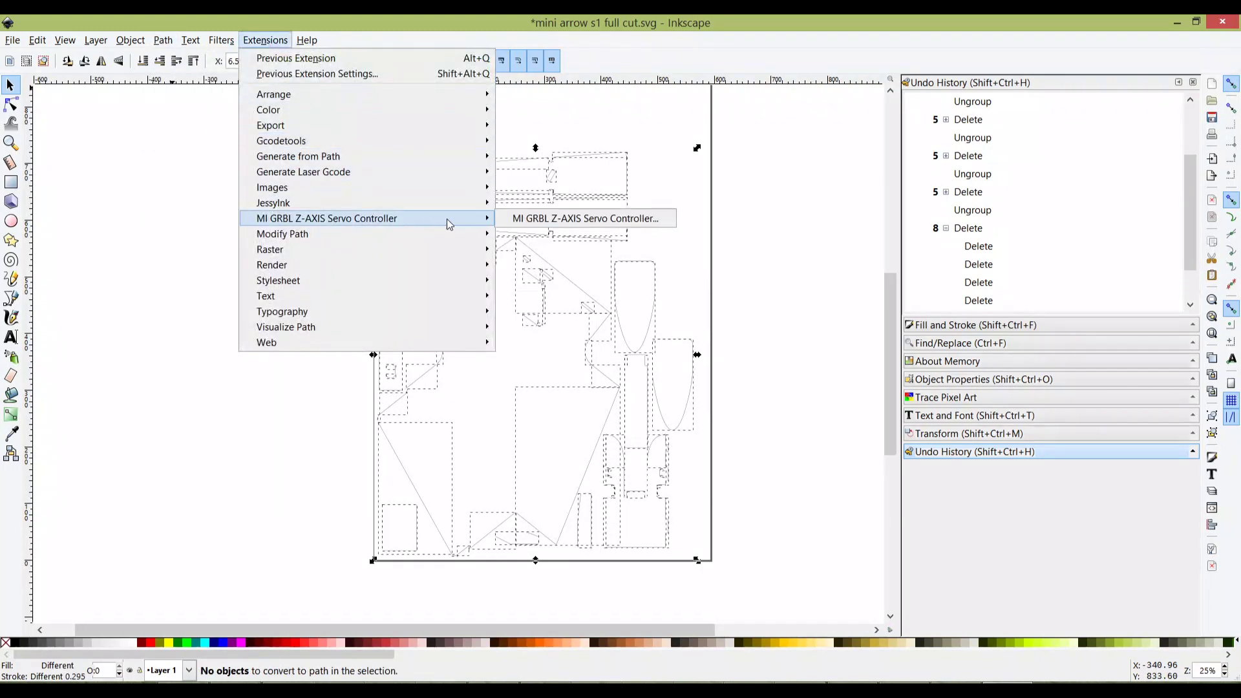
pyautogui.click(585, 218)
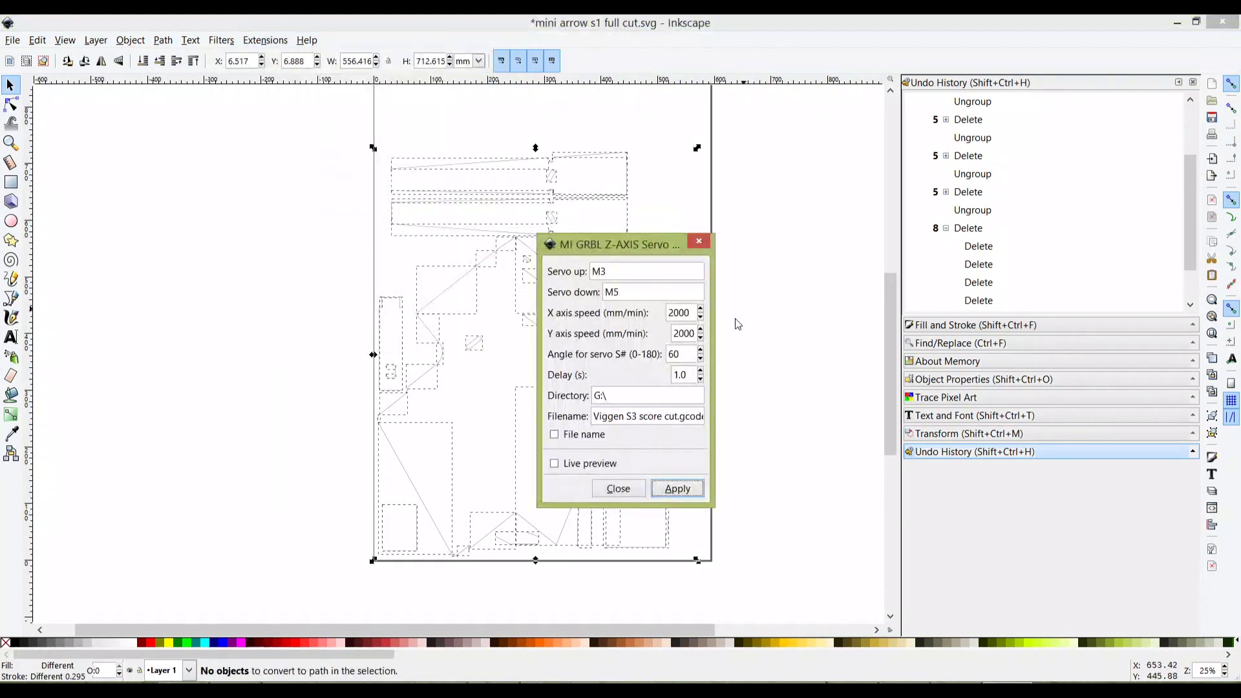
pyautogui.click(662, 417)
pyautogui.moveTo(678, 421); pyautogui.dragTo(555, 424)
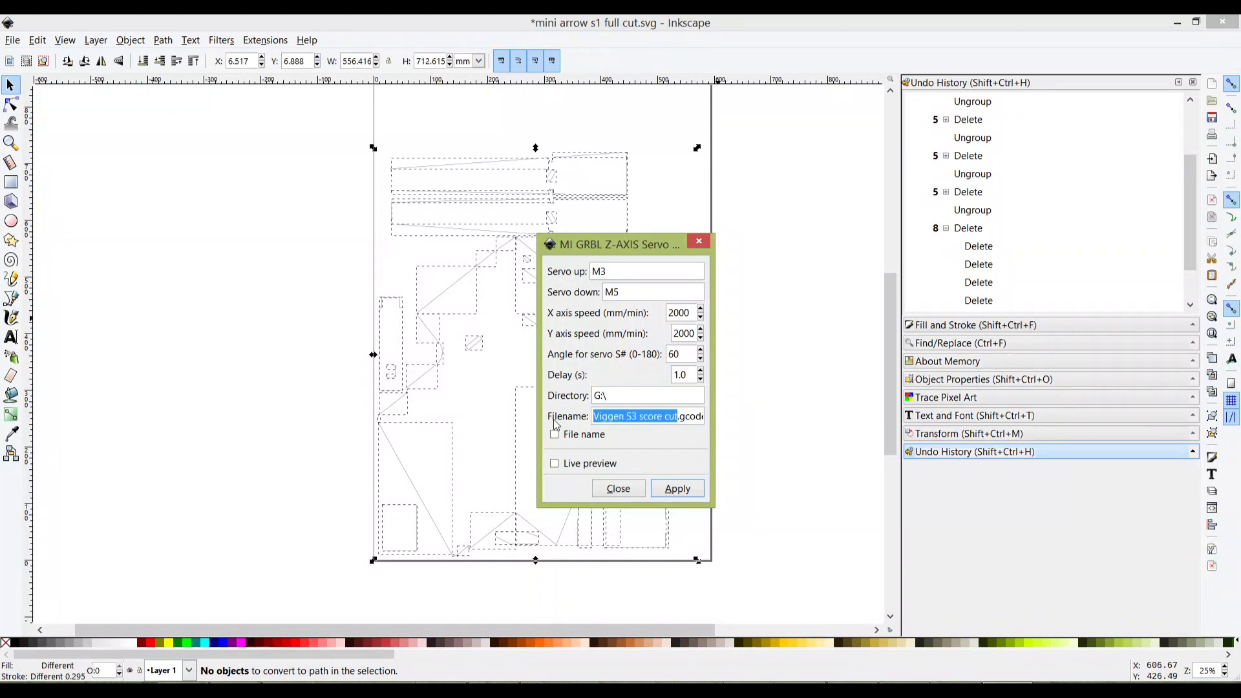
pyautogui.write('mini arrrow')
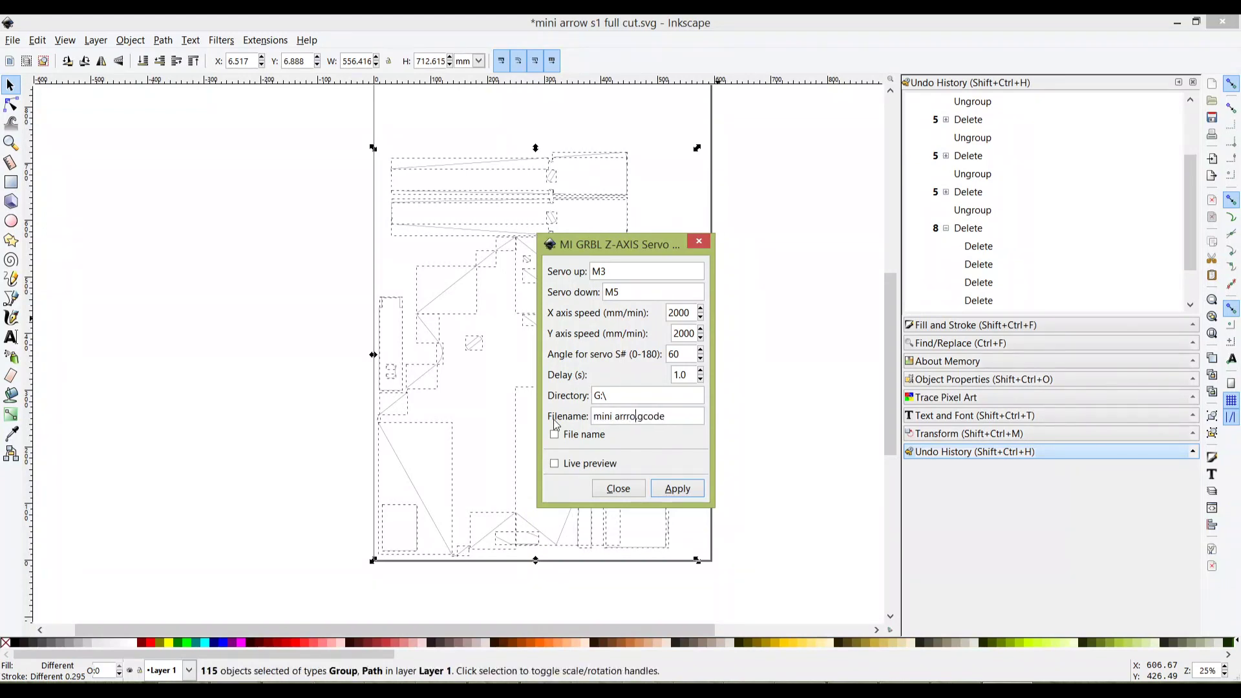
pyautogui.press('BackSpace')
pyautogui.press('BackSpace')
pyautogui.press('BackSpace')
pyautogui.write('ow s1 full scut')
pyautogui.press('BackSpace')
pyautogui.press('BackSpace')
pyautogui.press('BackSpace')
pyautogui.press('BackSpace')
pyautogui.write('cut')
pyautogui.doubleClick(668, 355)
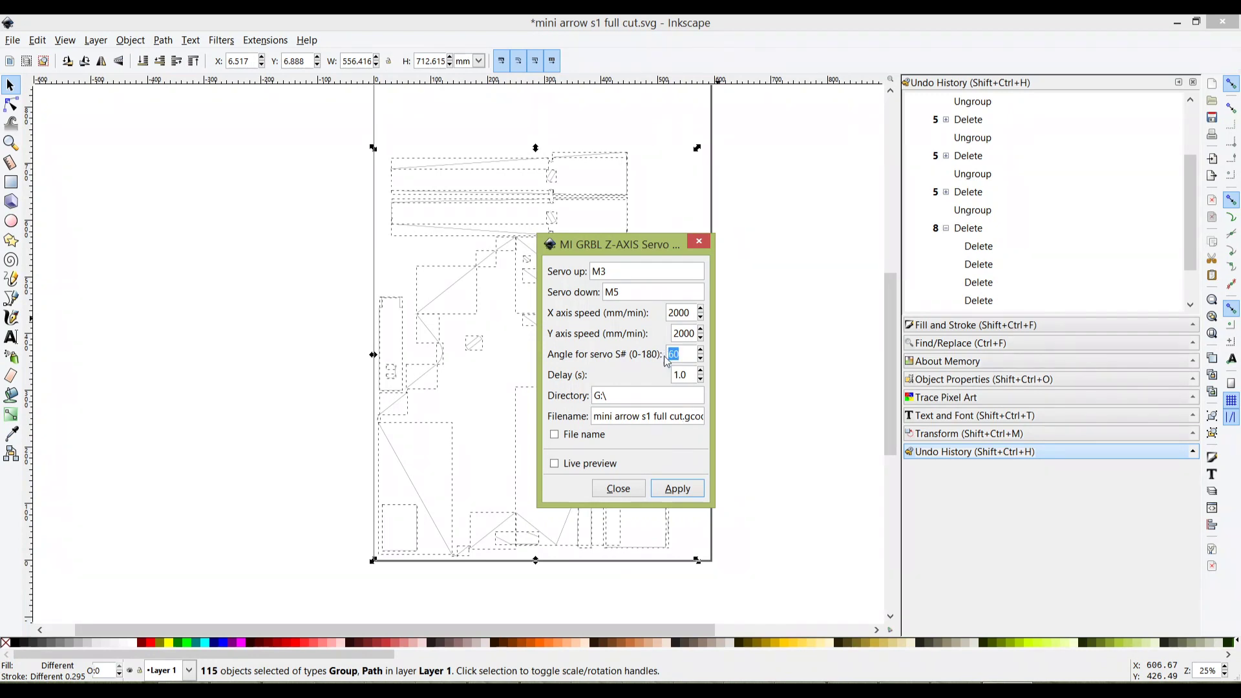
pyautogui.write('90')
# Step: Review the extension's servo up and down commands, axis speeds, servo angle, delay and output directory
pyautogui.doubleClick(669, 354)
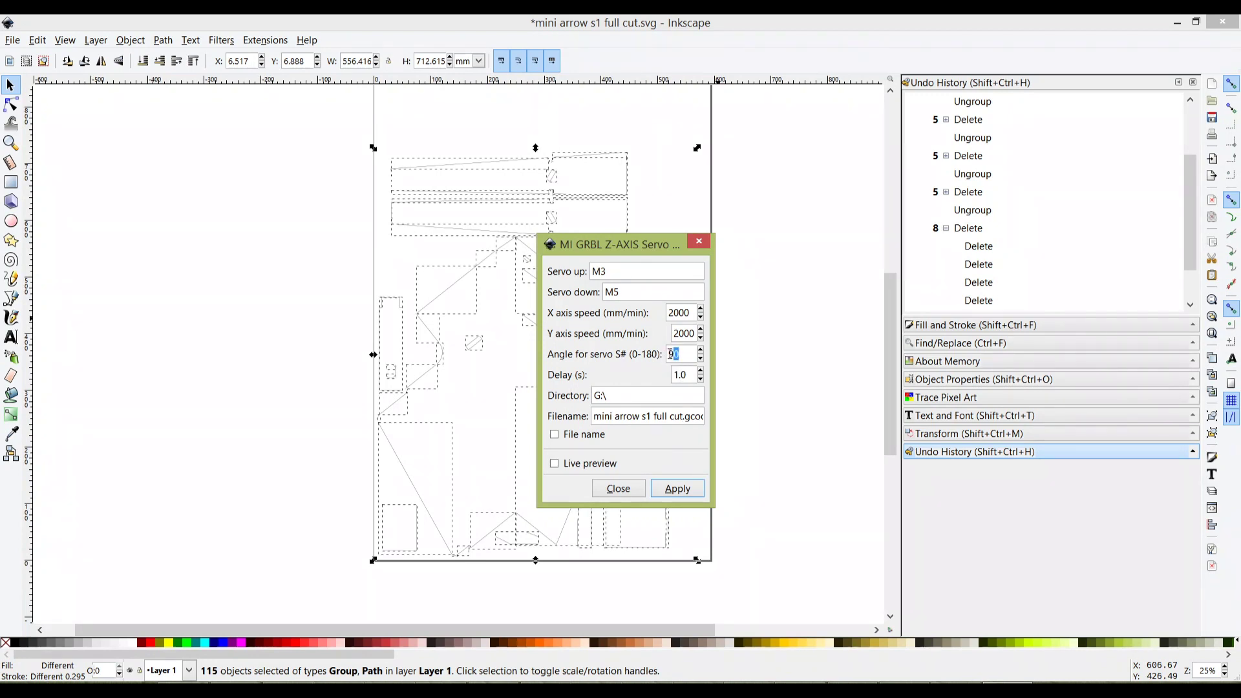
pyautogui.click(619, 270)
pyautogui.moveTo(603, 271)
pyautogui.mouseDown()
pyautogui.moveTo(590, 277)
pyautogui.moveTo(625, 272)
pyautogui.moveTo(599, 271)
pyautogui.mouseUp()
pyautogui.click(624, 270)
pyautogui.doubleClick(602, 270)
pyautogui.click(640, 293)
pyautogui.doubleClick(632, 294)
pyautogui.click(631, 289)
pyautogui.click(636, 272)
pyautogui.doubleClick(689, 314)
pyautogui.click(678, 331)
pyautogui.click(680, 313)
pyautogui.moveTo(682, 357); pyautogui.dragTo(670, 360)
pyautogui.moveTo(683, 370); pyautogui.dragTo(681, 376)
pyautogui.click(631, 395)
# Step: Generate the full cut G-code with these settings and close the extension dialog
pyautogui.click(684, 489)
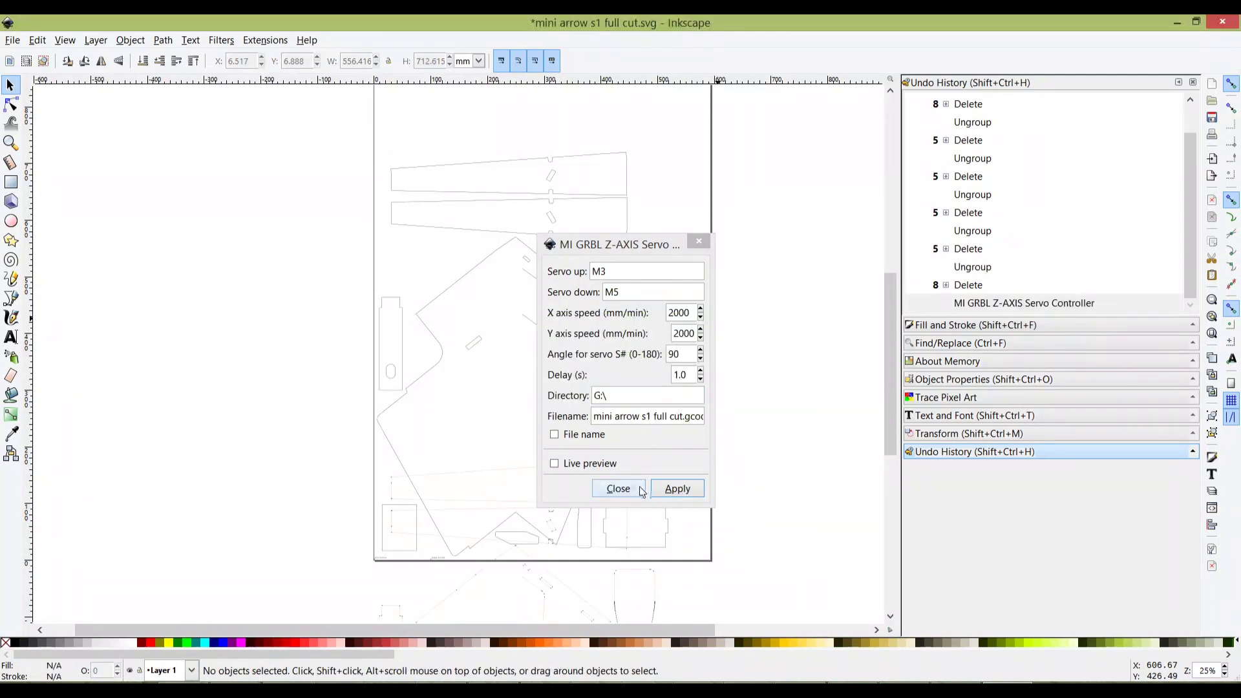
pyautogui.click(618, 488)
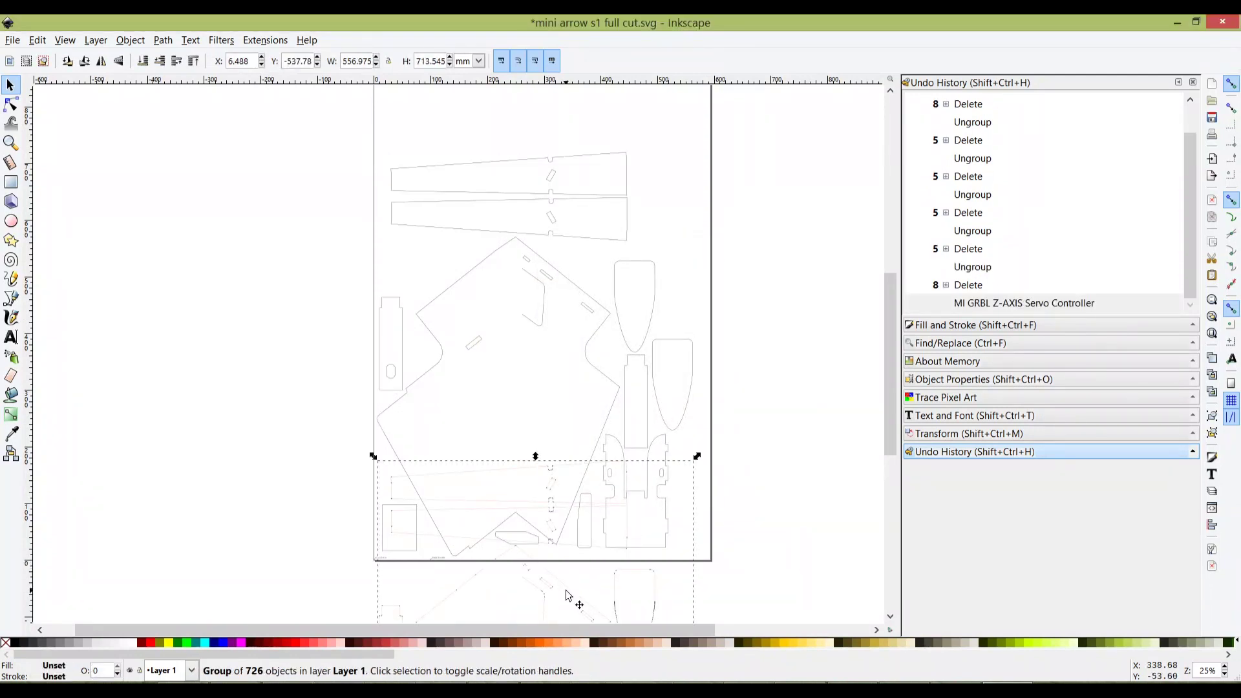
# Step: Move the generated toolpath group off the page to the area beside the original parts
pyautogui.moveTo(522, 521); pyautogui.dragTo(522, 521)
pyautogui.moveTo(272, 276); pyautogui.dragTo(240, 242)
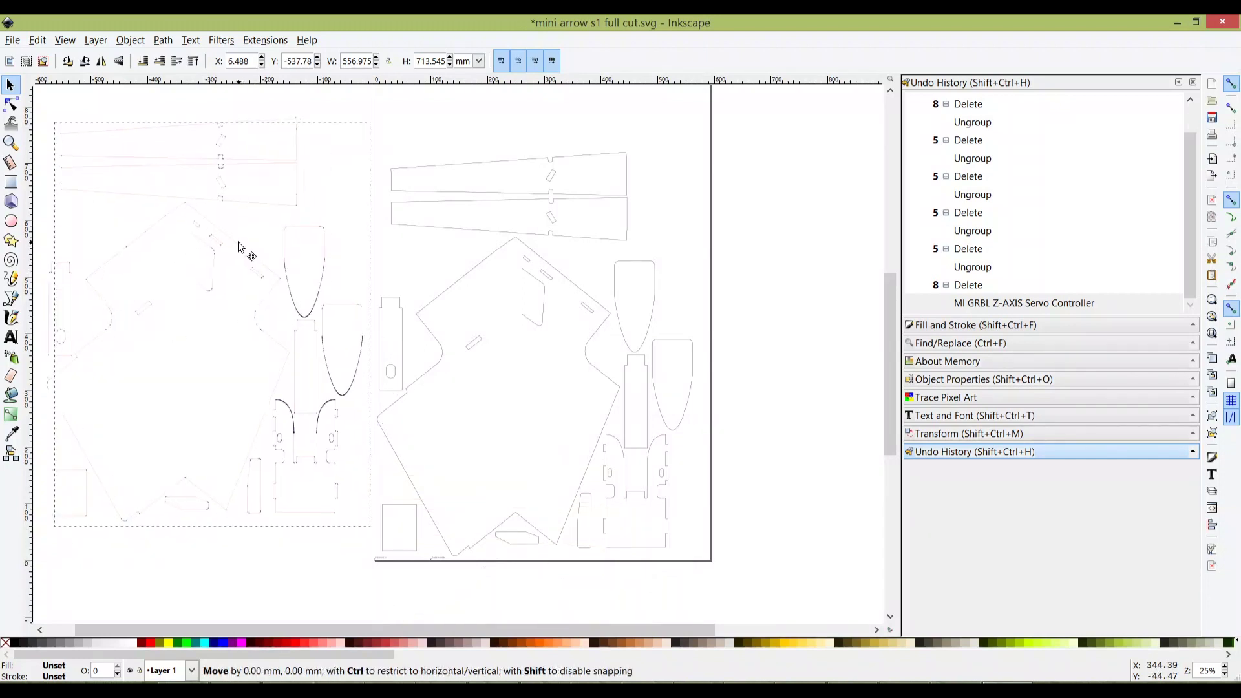
pyautogui.moveTo(271, 285); pyautogui.dragTo(448, 374)
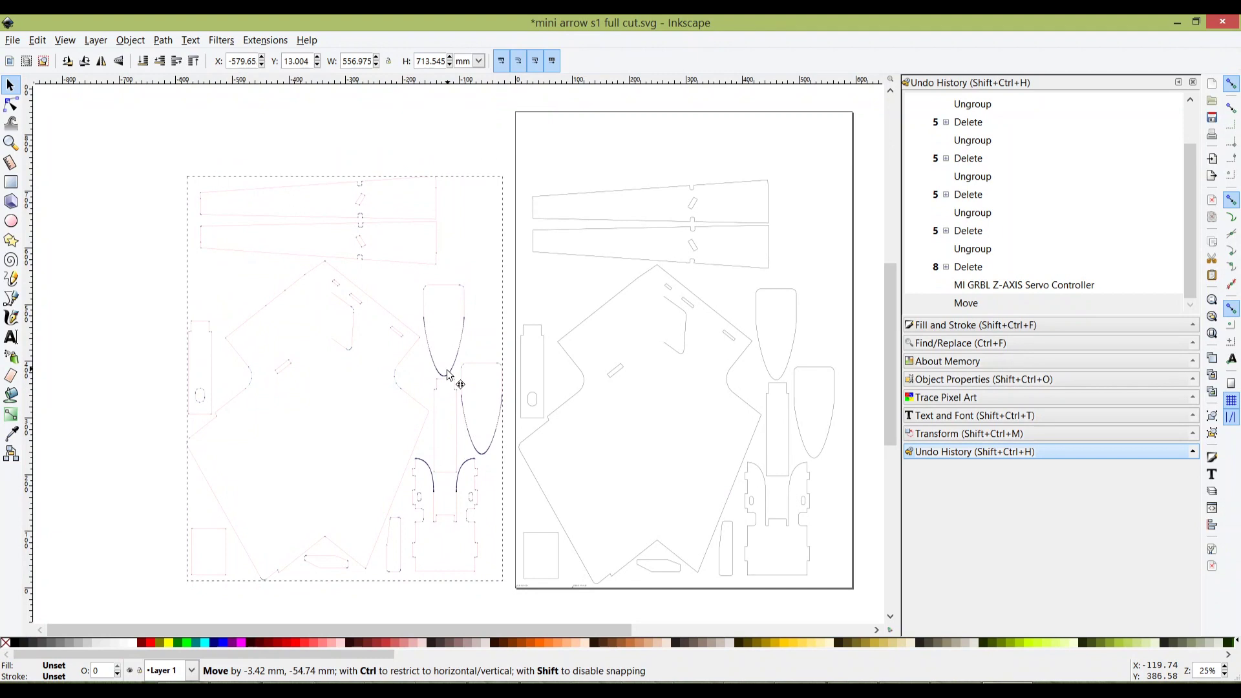
pyautogui.moveTo(486, 461); pyautogui.dragTo(486, 460)
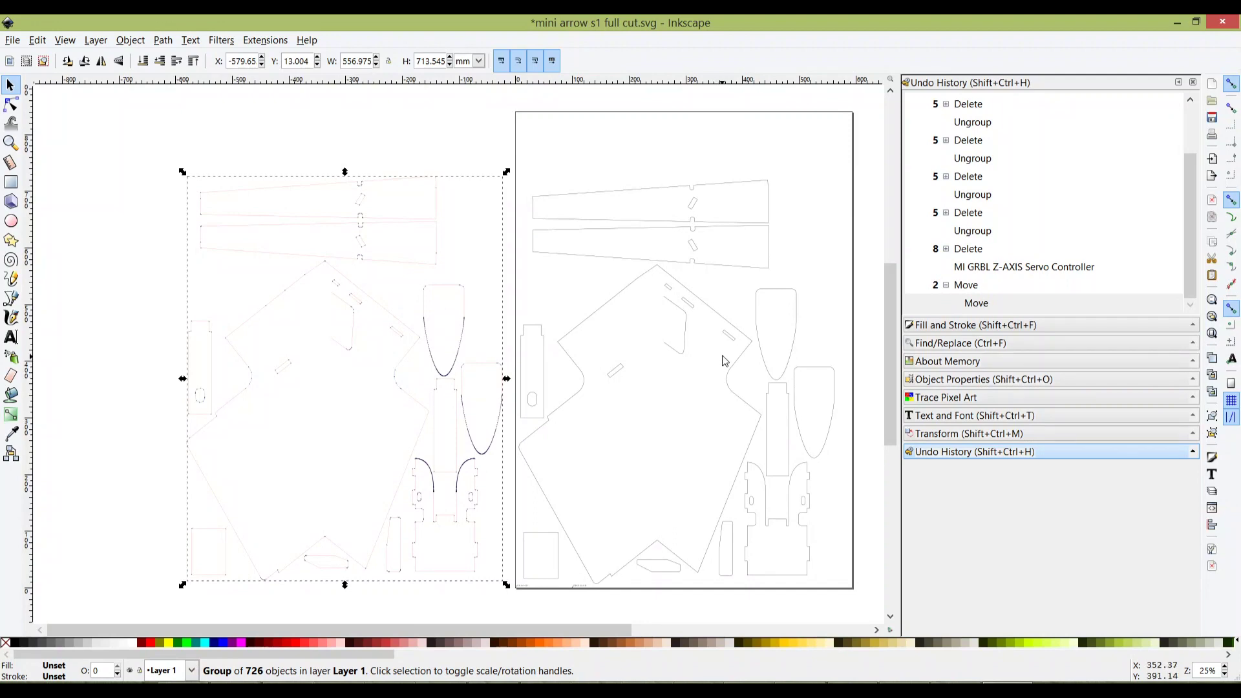
# Step: Undo the toolpath group's moves and the extension's change so only the original full cut parts stay in the drawing
pyautogui.press('ctrl')
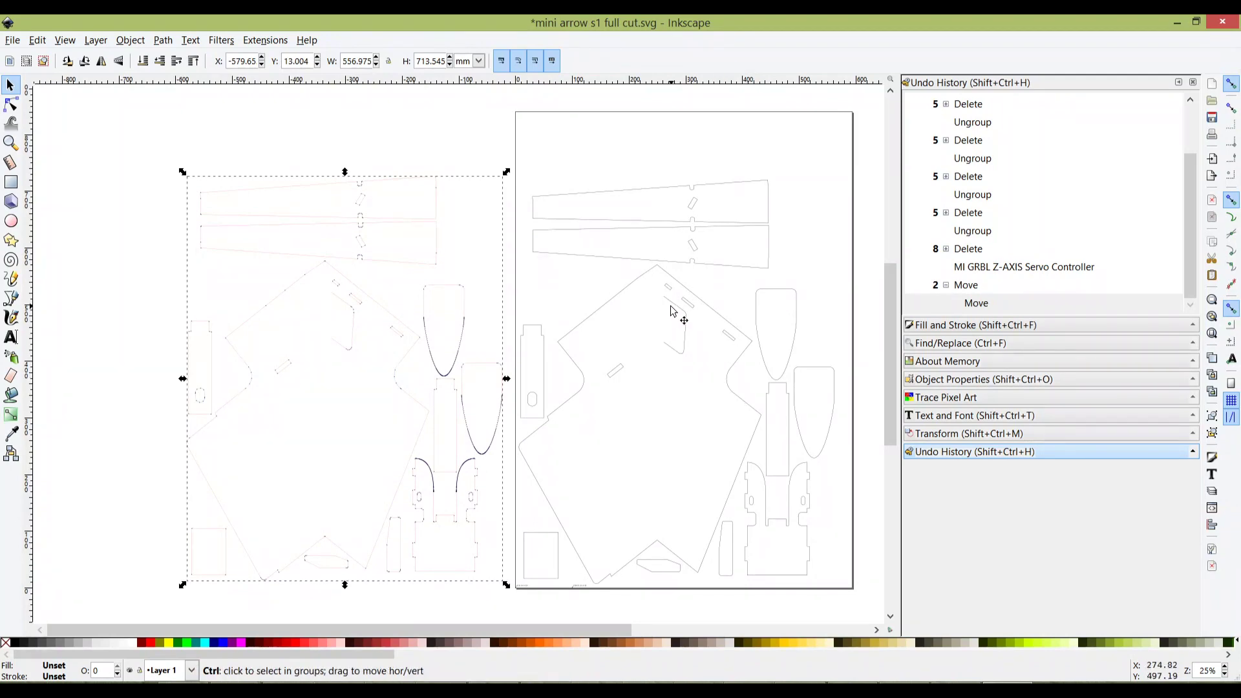
pyautogui.hotkey('ctrl', 'z')
pyautogui.hotkey('ctrl', 'z')
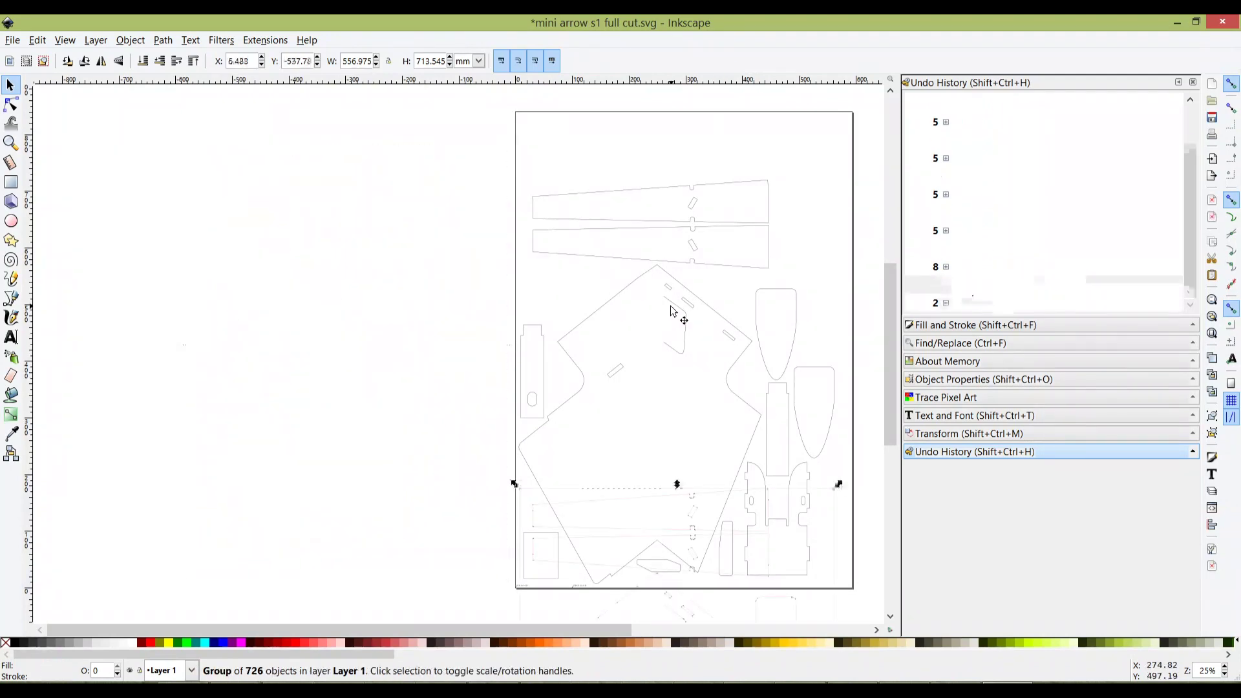
pyautogui.hotkey('ctrl', 'z')
pyautogui.scroll(2, 560, 604)
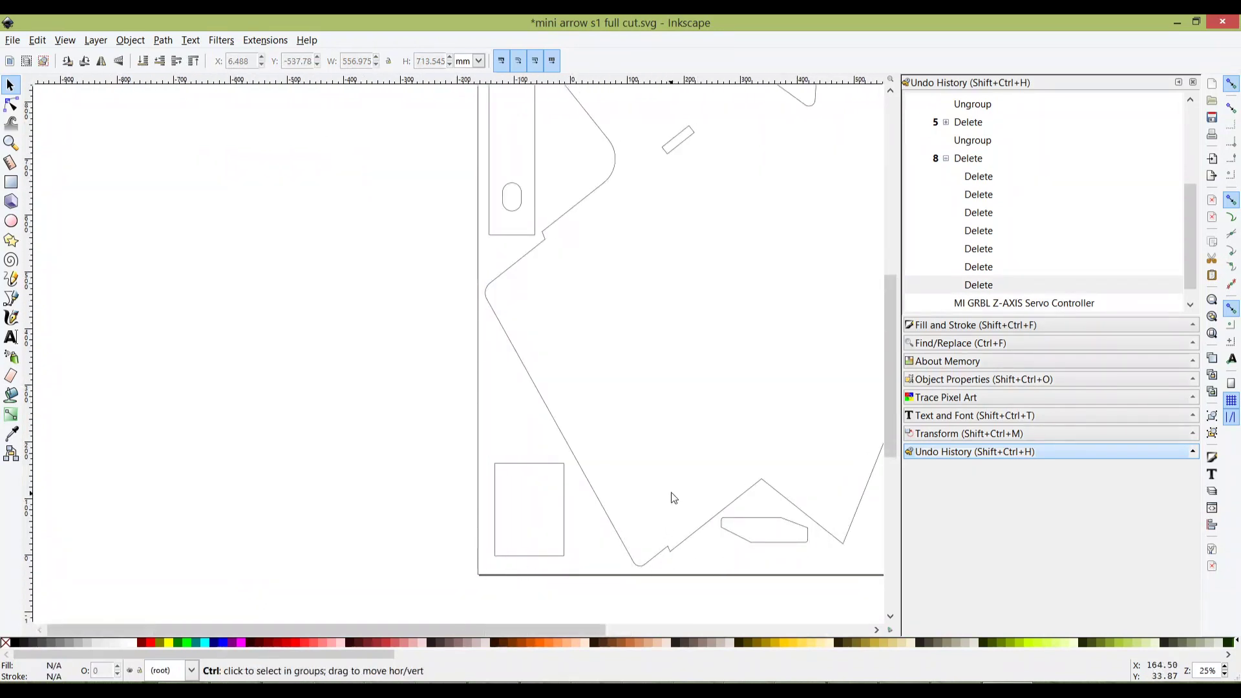
pyautogui.scroll(-2, 673, 499)
pyautogui.moveTo(540, 477); pyautogui.dragTo(536, 477)
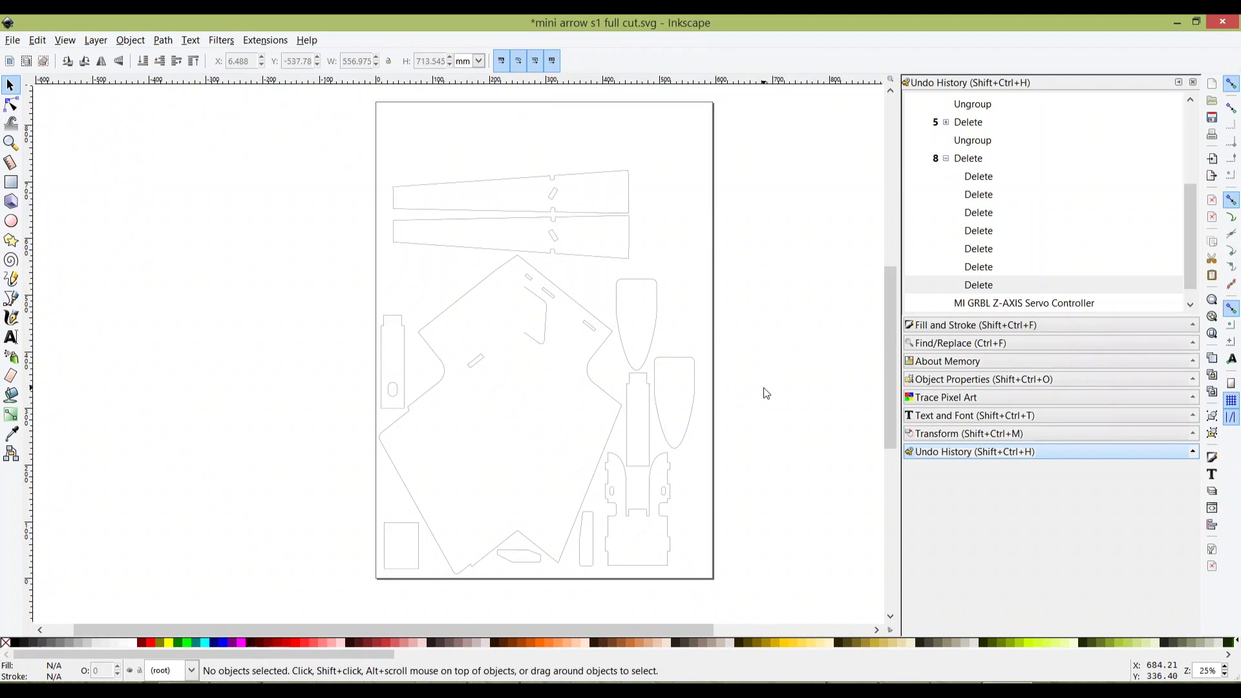
# Step: Save and close the full cut drawing, and open mini arrow s1 score cut.svg
pyautogui.press('ctrl')
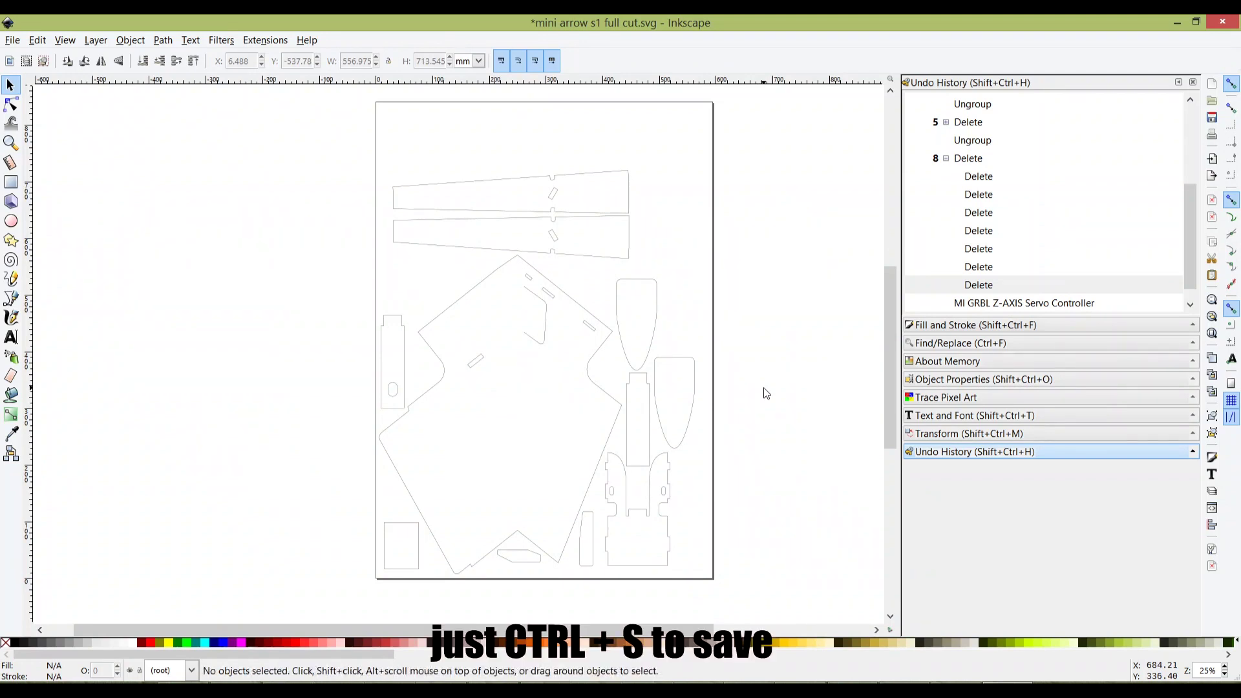
pyautogui.press('ctrl')
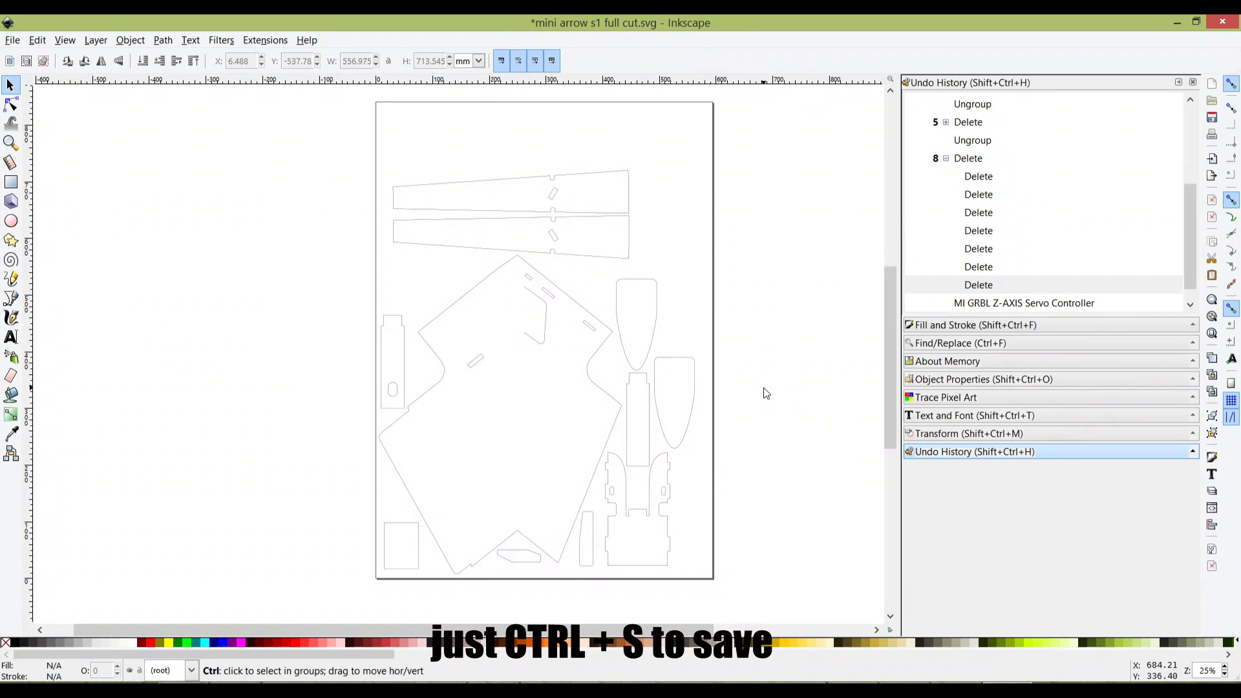
pyautogui.hotkey('ctrl', 's')
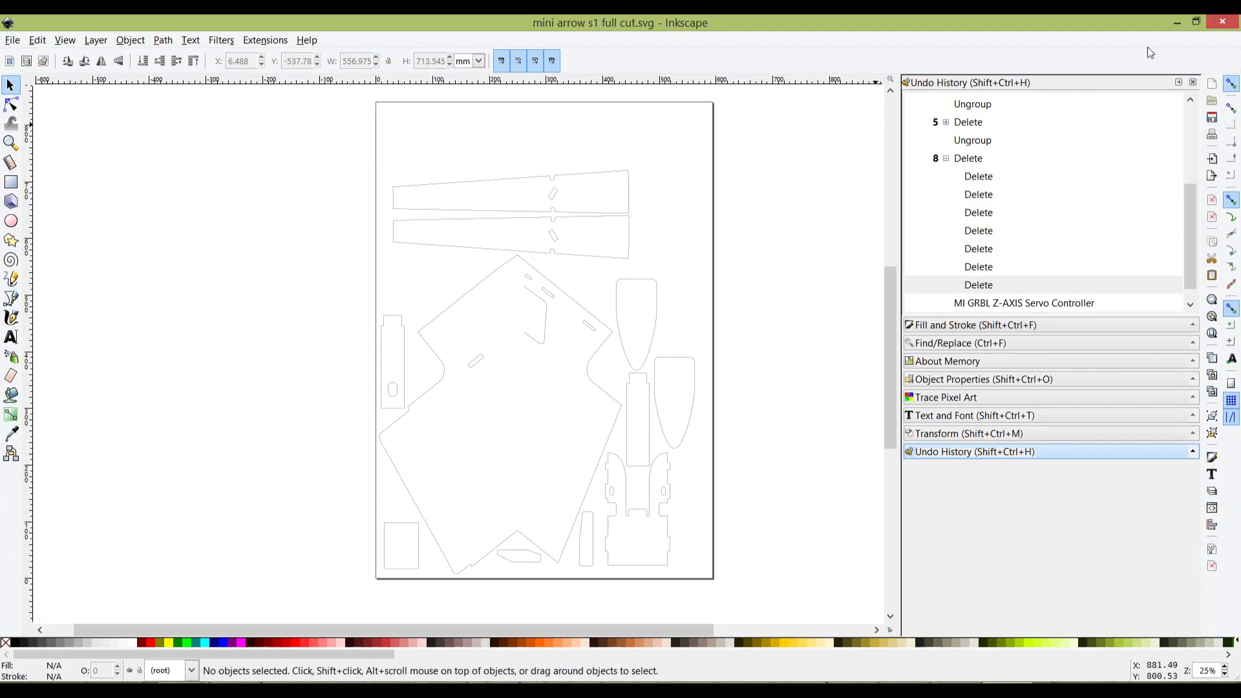
pyautogui.click(1223, 22)
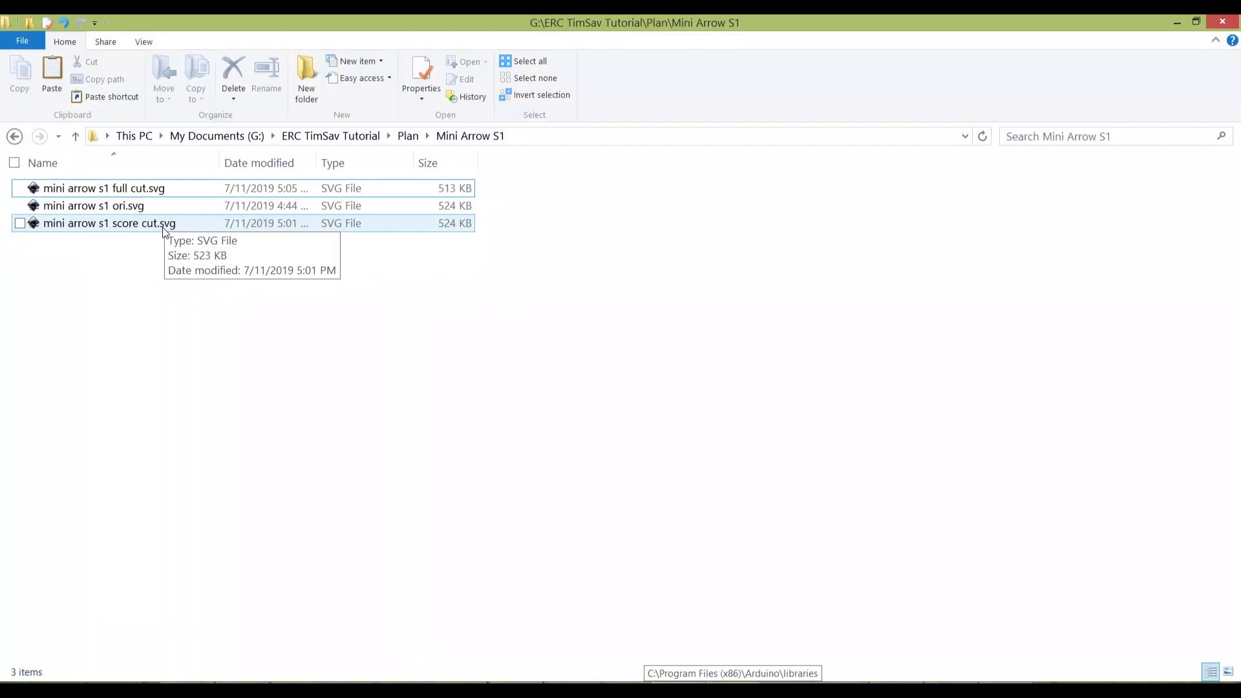
pyautogui.doubleClick(164, 227)
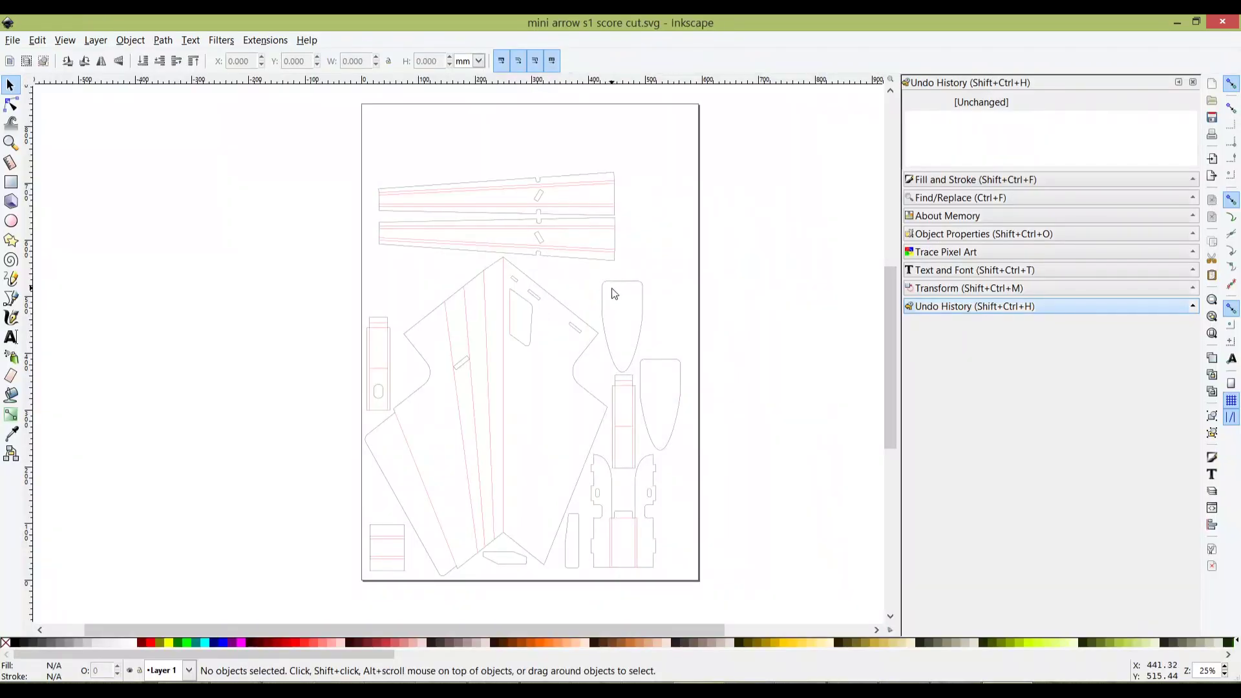
# Step: Ungroup the two long tapered strips at the top of the score cut page into individual lines
pyautogui.scroll(2, 600, 314)
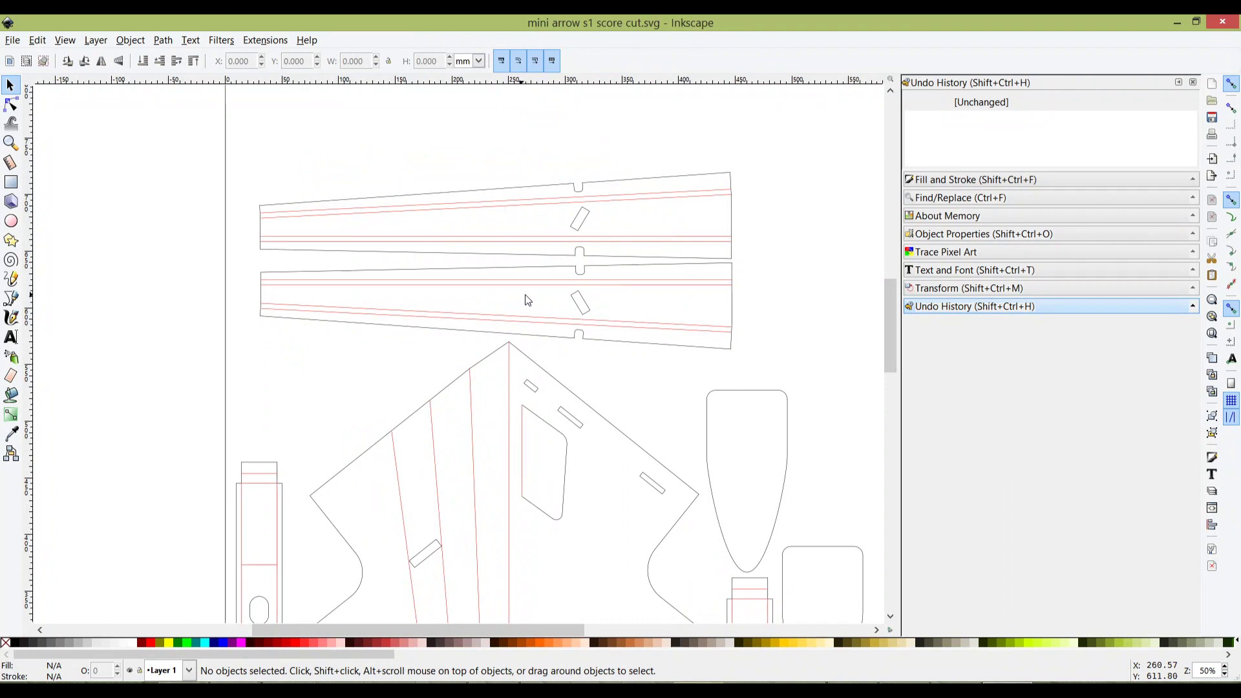
pyautogui.click(561, 246)
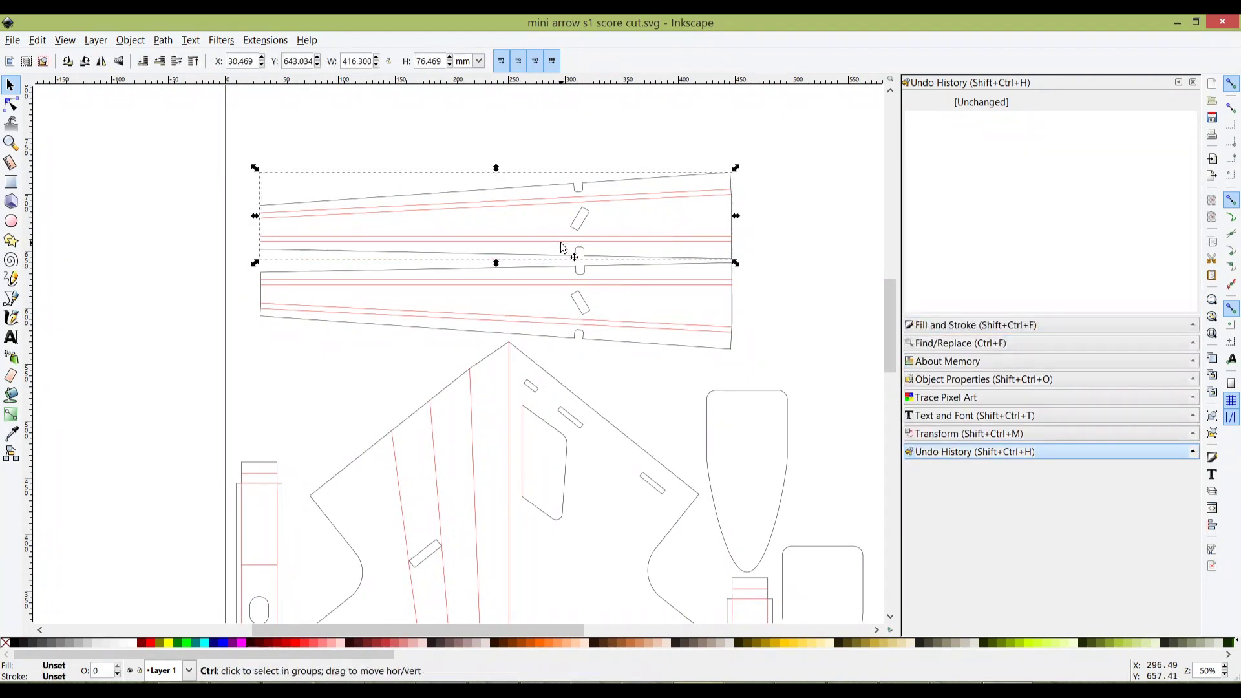
pyautogui.hotkey('ctrl', 'shift', 'g')
pyautogui.press('Escape')
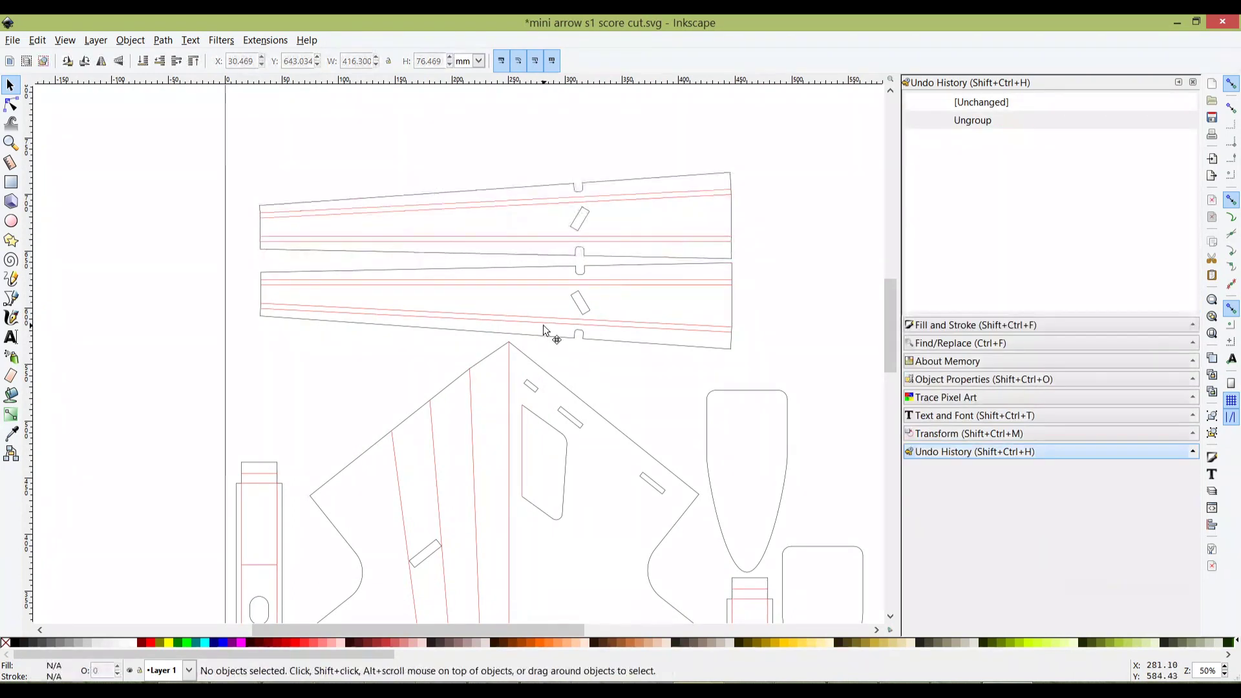
pyautogui.click(543, 326)
pyautogui.hotkey('ctrl', 'g')
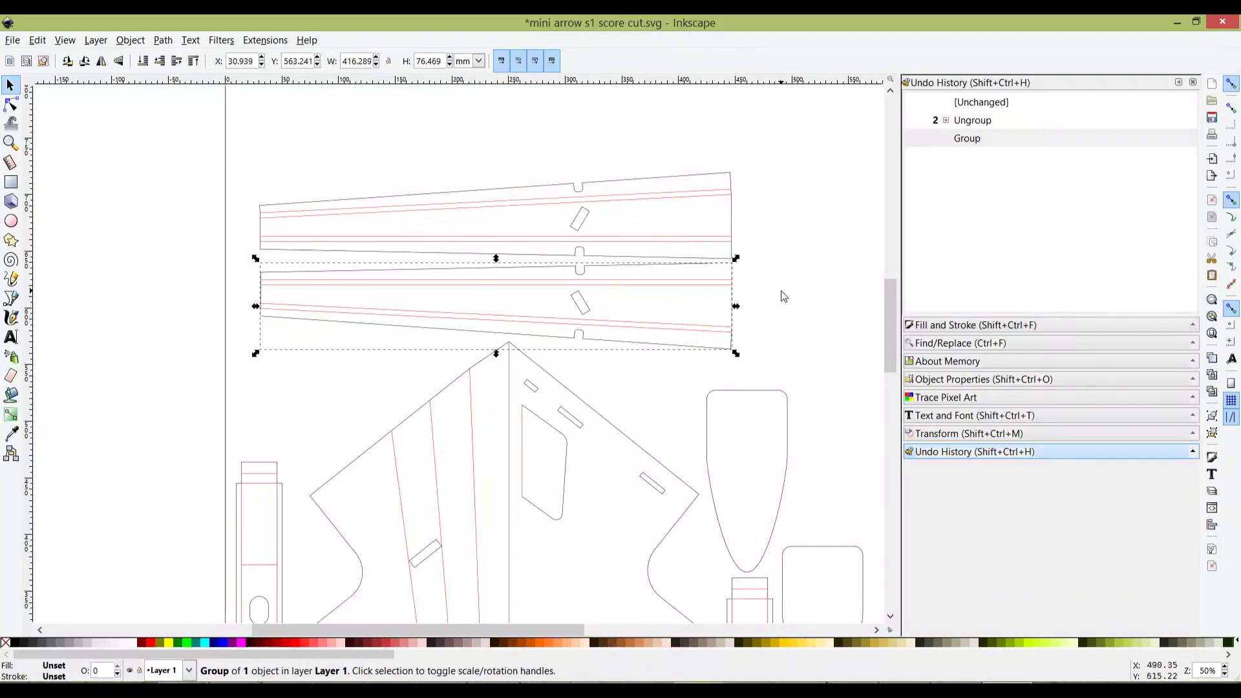
pyautogui.press('Escape')
pyautogui.hotkey('ctrl', 'g')
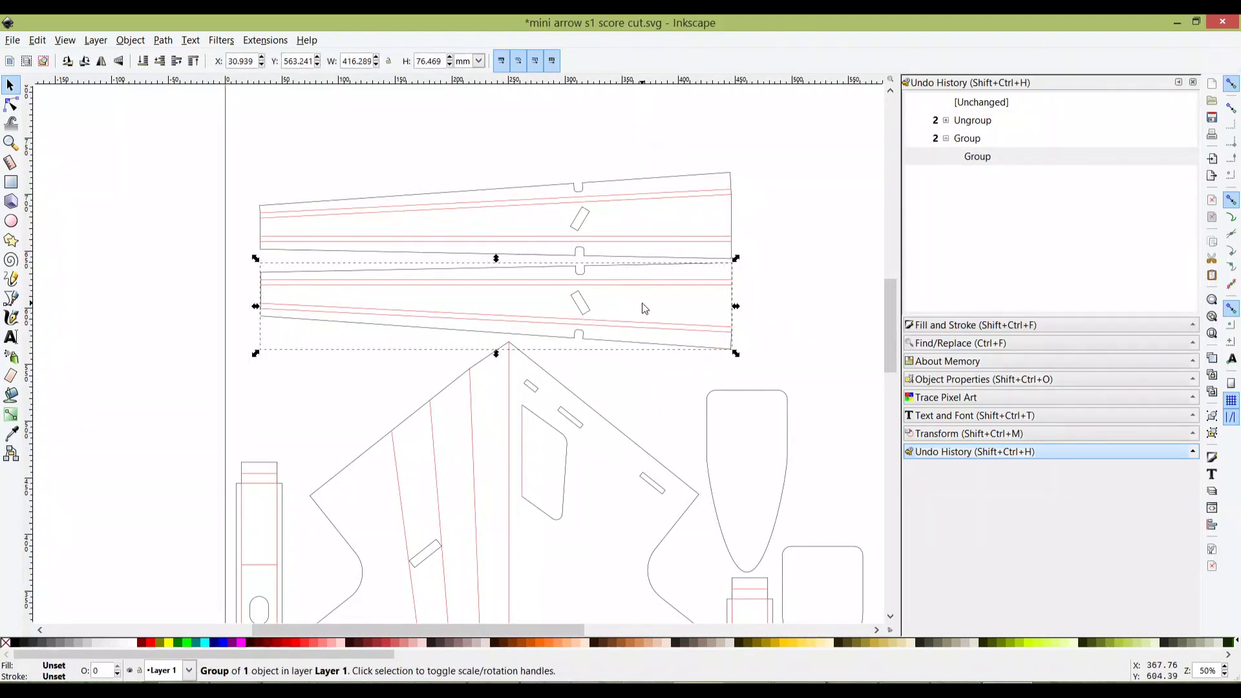
pyautogui.hotkey('ctrl', 'shift', 'g')
pyautogui.hotkey('ctrl', 'shift', 'g')
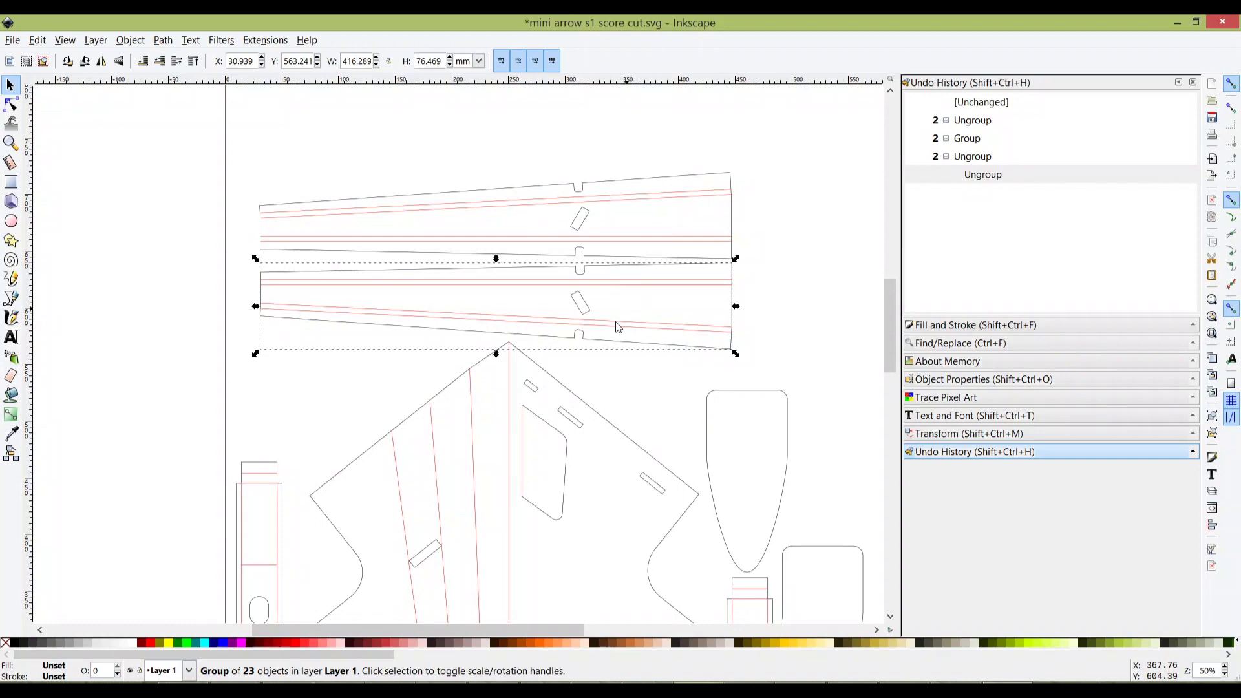
pyautogui.hotkey('ctrl', 'shift', 'g')
pyautogui.press('Escape')
# Step: Delete the black outline along the upper tapered strip's top edge, including the segments of its small notch
pyautogui.scroll(3, 543, 220)
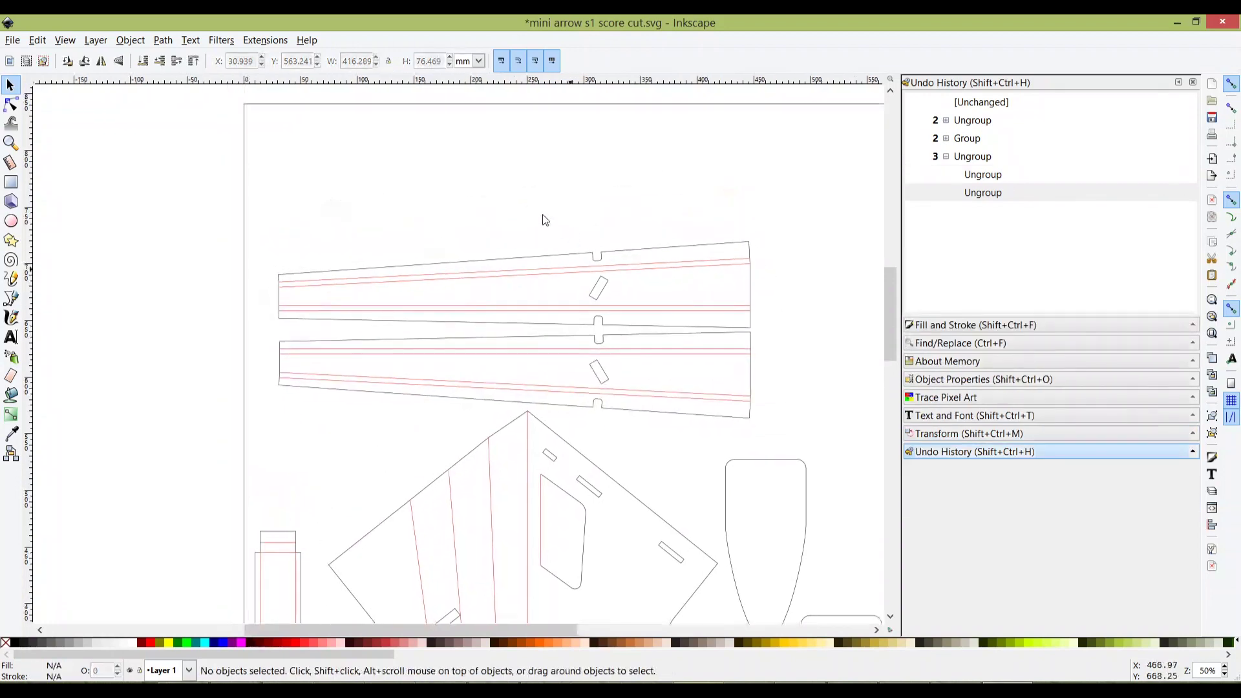
pyautogui.keyDown('ctrl'); pyautogui.scroll(1, 543, 220); pyautogui.keyUp('ctrl')
pyautogui.click(578, 276)
pyautogui.press('Delete')
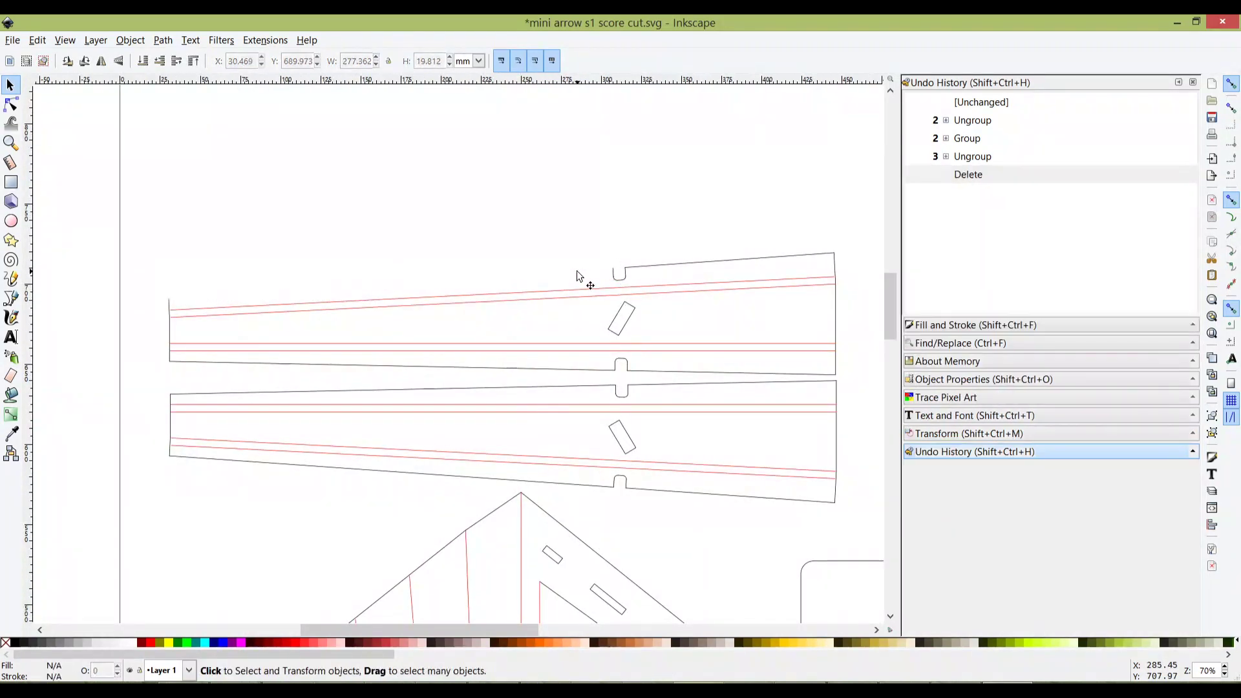
pyautogui.click(613, 271)
pyautogui.press('Delete')
pyautogui.click(616, 277)
pyautogui.press('Delete')
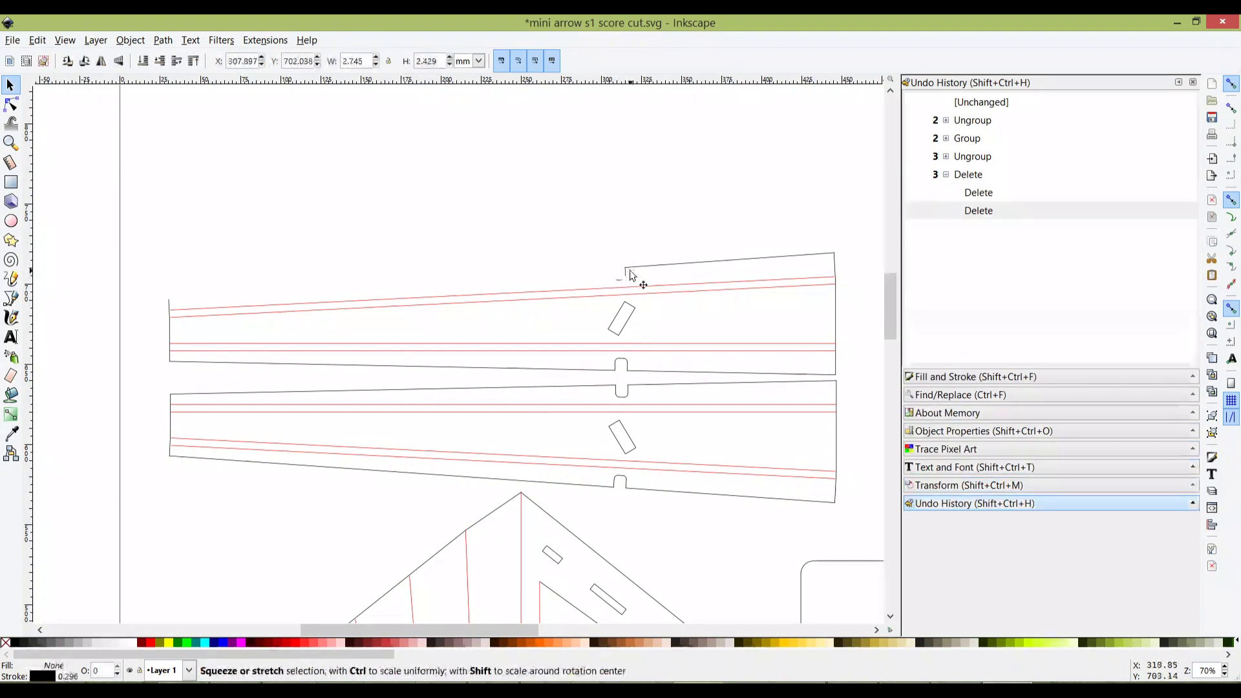
pyautogui.click(625, 275)
pyautogui.press('Delete')
pyautogui.click(624, 278)
pyautogui.press('Delete')
pyautogui.click(624, 277)
pyautogui.press('Delete')
pyautogui.click(646, 267)
pyautogui.press('Delete')
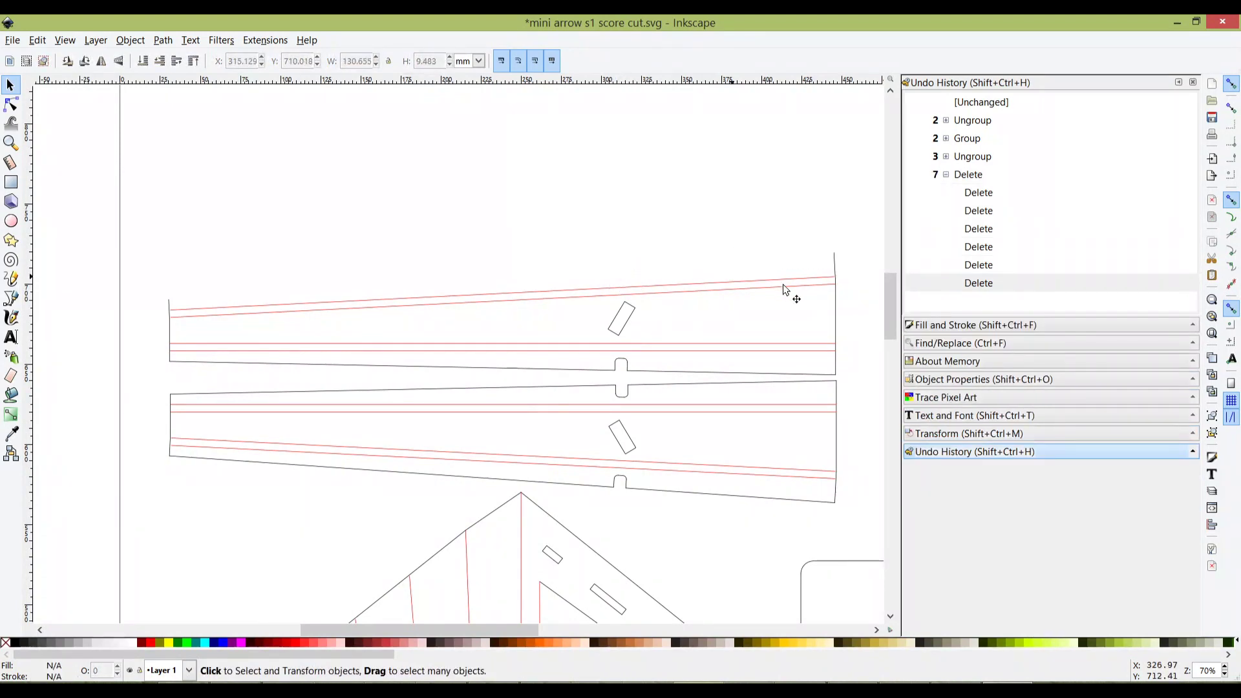
# Step: Delete the black lines of the upper strip's wide end and its bottom edge on both sides of the notch
pyautogui.click(838, 304)
pyautogui.press('Delete')
pyautogui.click(835, 279)
pyautogui.press('Delete')
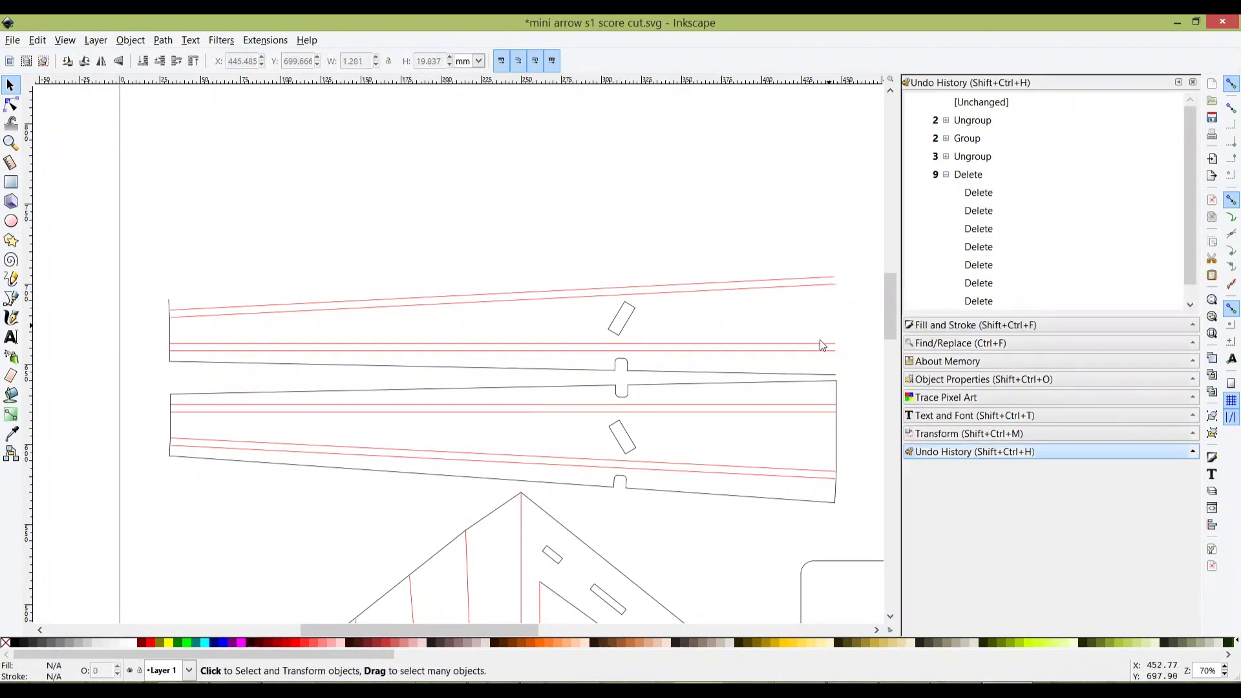
pyautogui.click(654, 371)
pyautogui.press('Delete')
pyautogui.click(608, 368)
pyautogui.press('Delete')
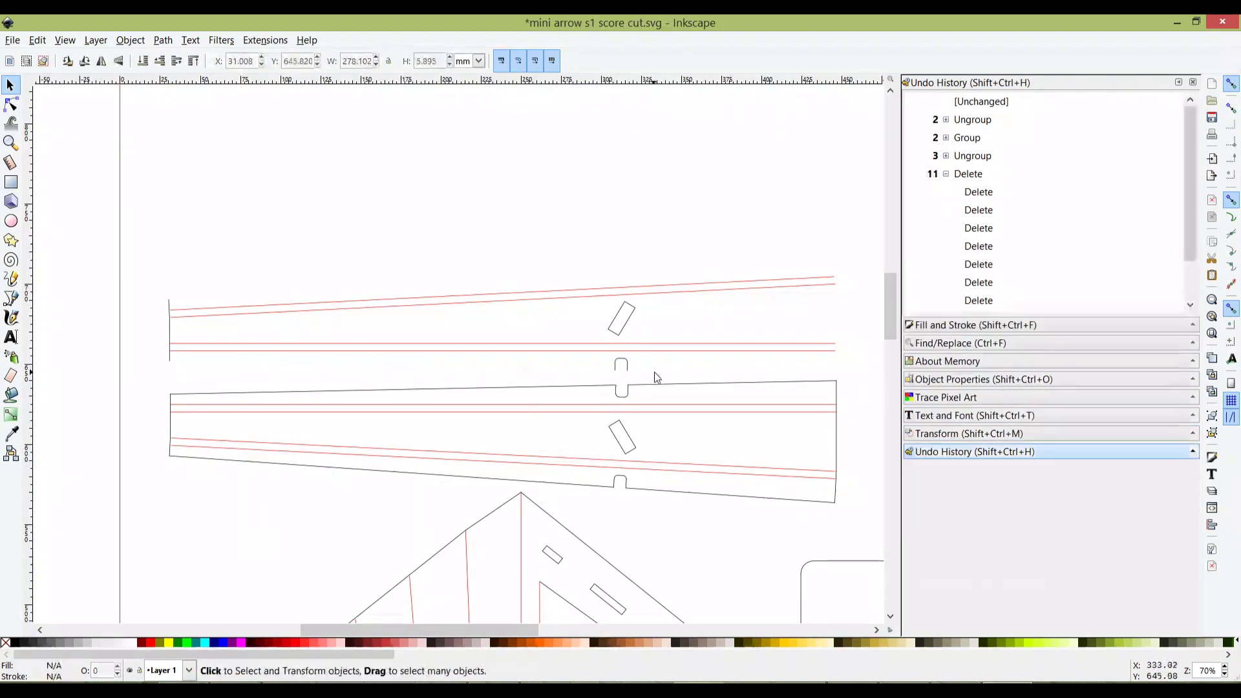
# Step: Delete the black bottom notch and the small angled slot of the upper tapered strip
pyautogui.moveTo(654, 372); pyautogui.dragTo(558, 353)
pyautogui.press('Delete')
pyautogui.click(623, 327)
pyautogui.press('Delete')
# Step: Delete the black lines along the lower tapered strip's top edge, its notch and its wide end
pyautogui.click(607, 387)
pyautogui.press('Delete')
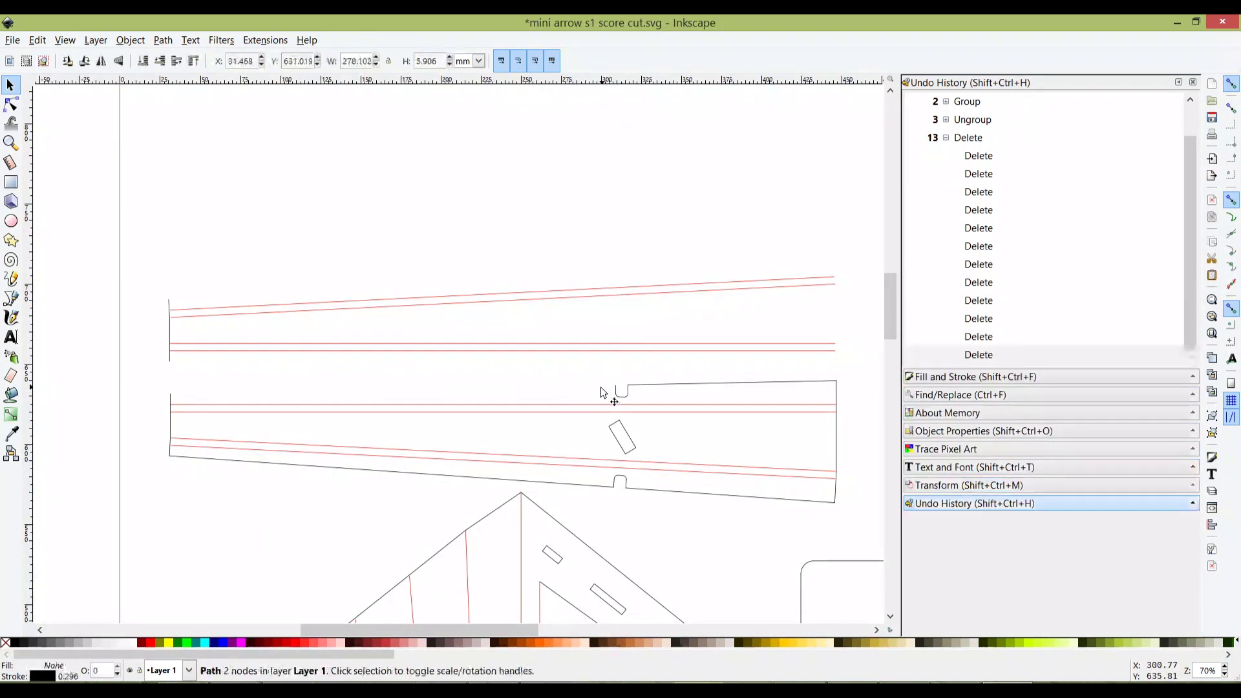
pyautogui.click(636, 386)
pyautogui.press('Delete')
# Step: Delete the black bottom edge of the lower tapered strip together with its small notch
pyautogui.press('Delete')
pyautogui.click(616, 390)
pyautogui.press('Delete')
pyautogui.click(836, 414)
pyautogui.press('Delete')
pyautogui.click(813, 502)
pyautogui.press('Delete')
pyautogui.click(619, 477)
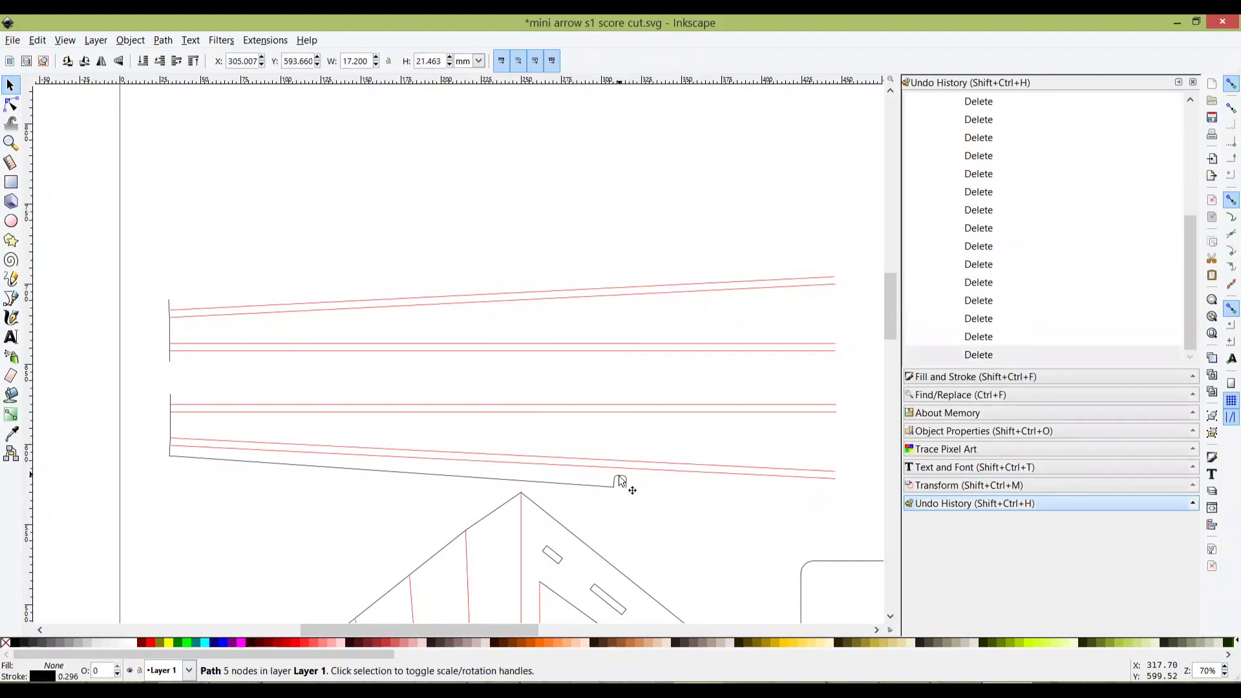
pyautogui.scroll(-3, 175, 336)
pyautogui.click(178, 240)
pyautogui.press('Delete')
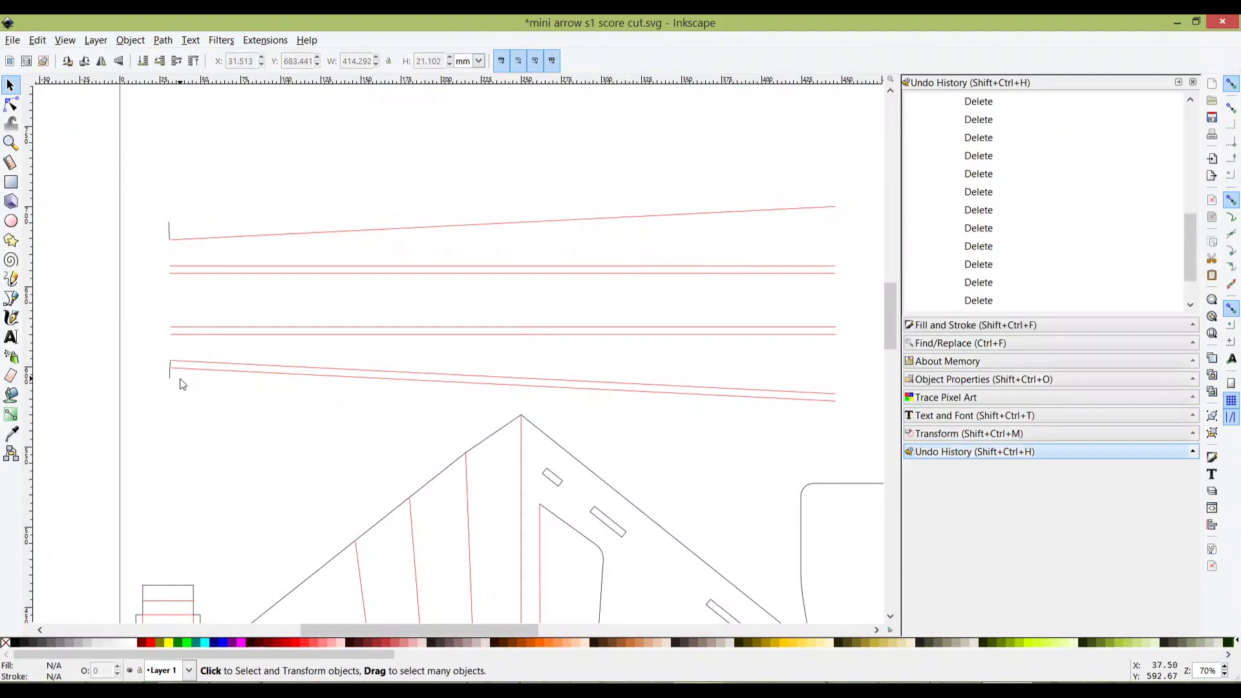
pyautogui.hotkey('ctrl', 'z')
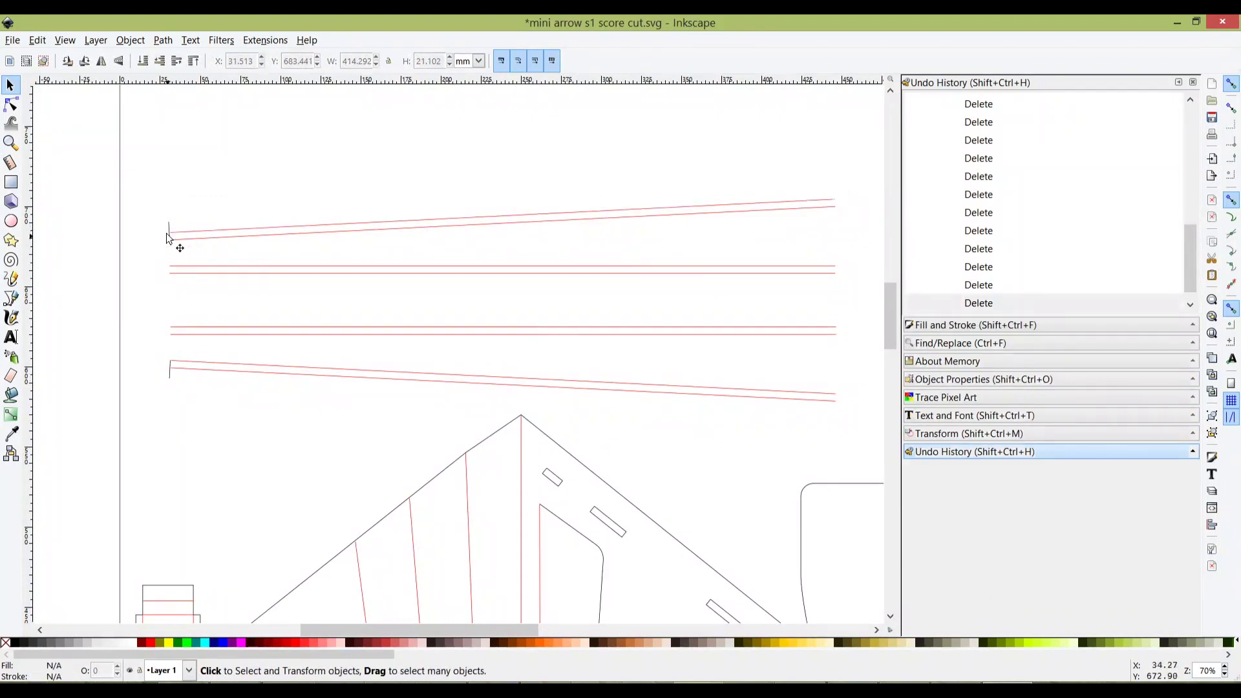
# Step: Delete the short black end lines at the narrow ends of both tapered strips
pyautogui.click(169, 231)
pyautogui.press('Delete')
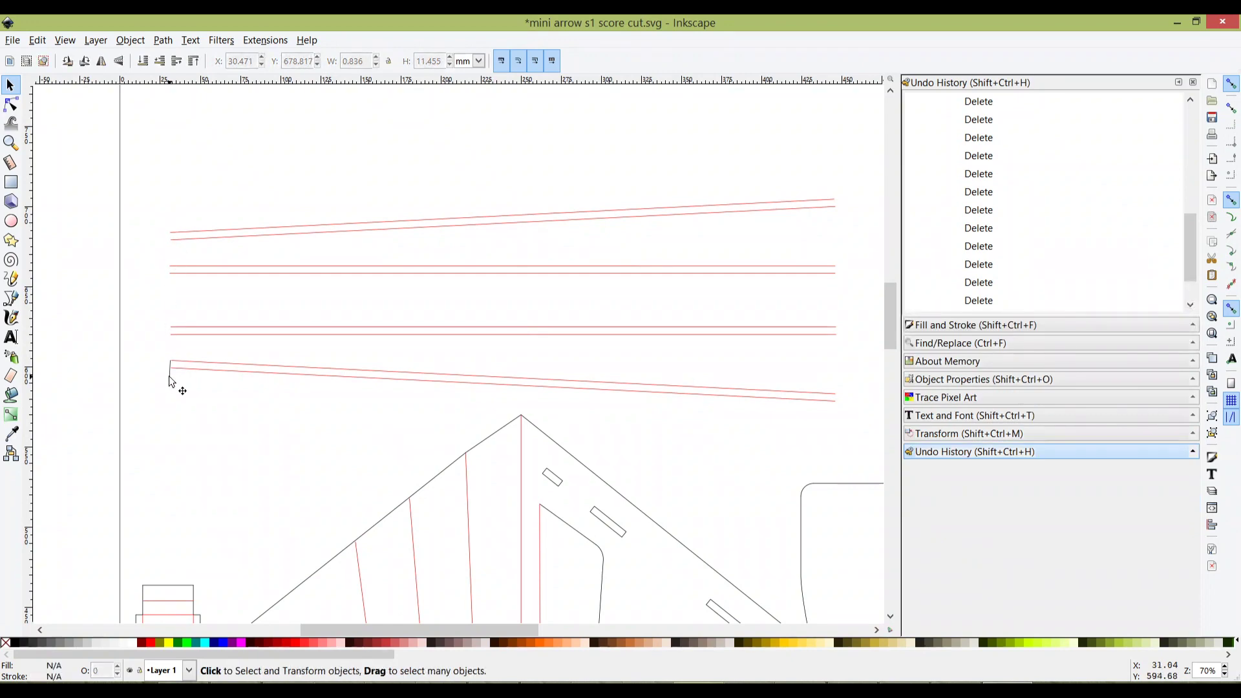
pyautogui.click(170, 378)
pyautogui.press('Delete')
# Step: Ungroup the narrow folded part left of the wing and delete the black outline around its top tab
pyautogui.scroll(-12, 244, 485)
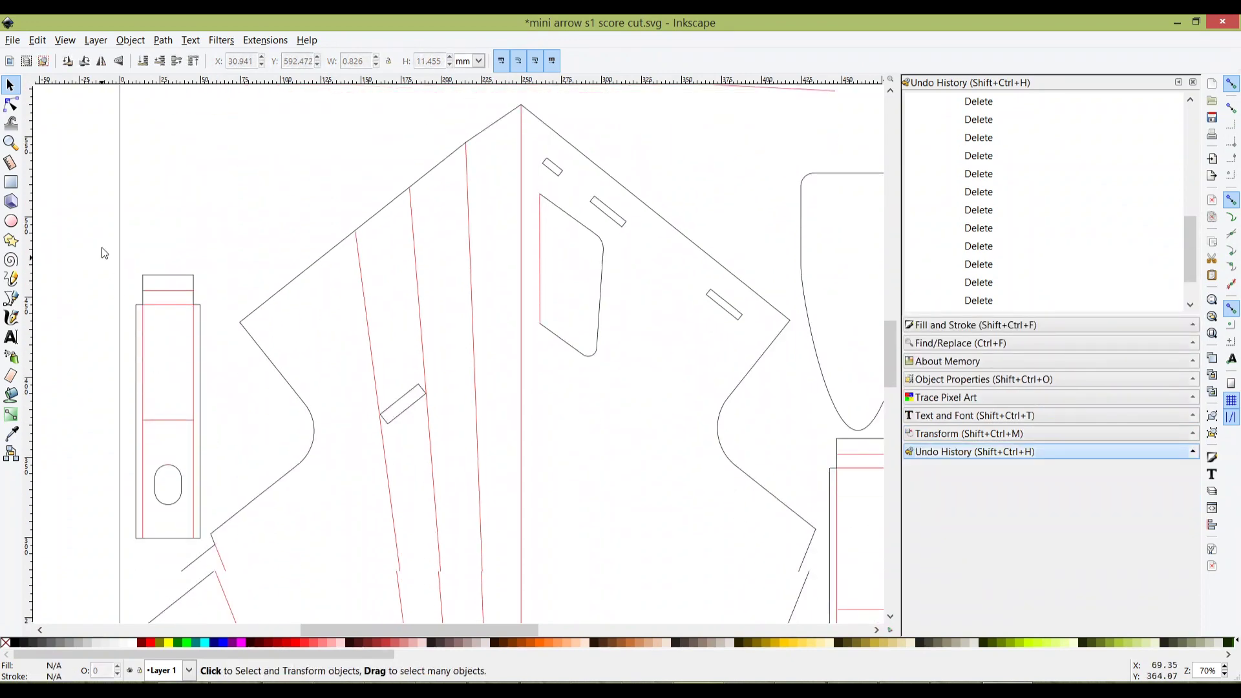
pyautogui.moveTo(102, 248); pyautogui.dragTo(246, 566)
pyautogui.hotkey('ctrl', 'shift', 'g')
pyautogui.click(107, 230)
pyautogui.click(155, 276)
pyautogui.press('Delete')
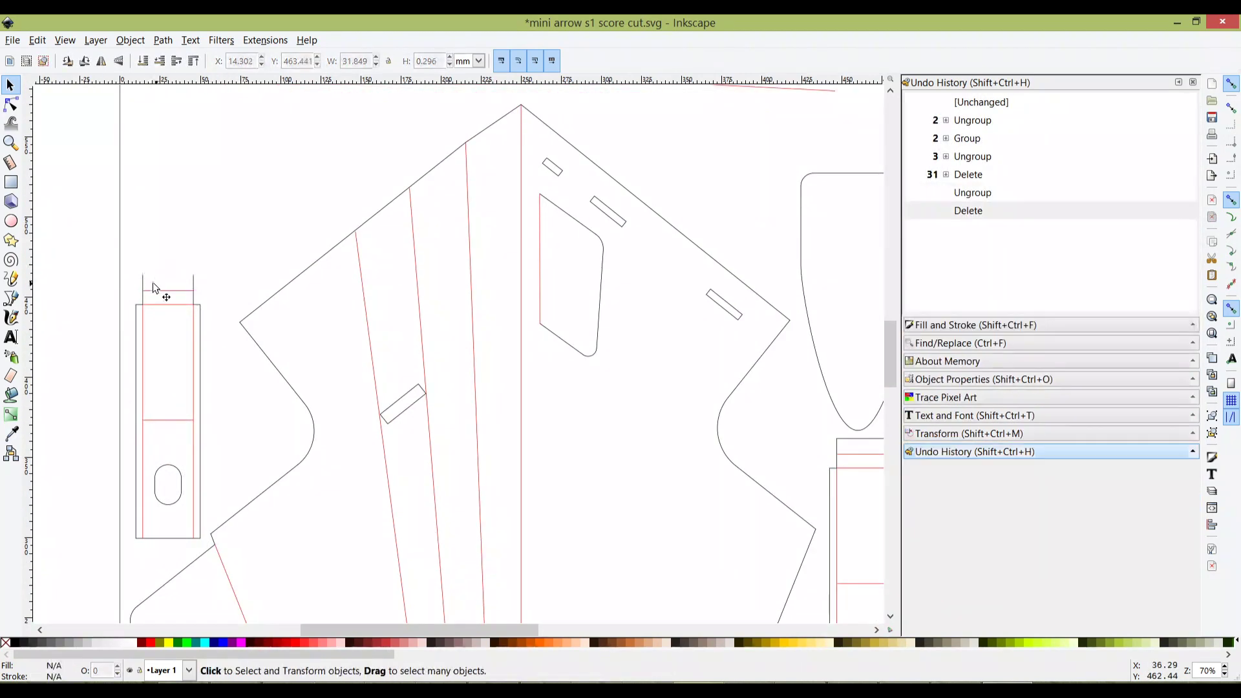
pyautogui.click(143, 285)
pyautogui.press('Delete')
pyautogui.click(194, 297)
# Step: Delete the black oval cutout inside the narrow folded part left of the wing
pyautogui.press('Delete')
pyautogui.click(179, 470)
pyautogui.press('Delete')
pyautogui.click(154, 481)
# Step: Ungroup the large wing part and delete the black lines of its upper-left edge up to the tip
pyautogui.press('Delete')
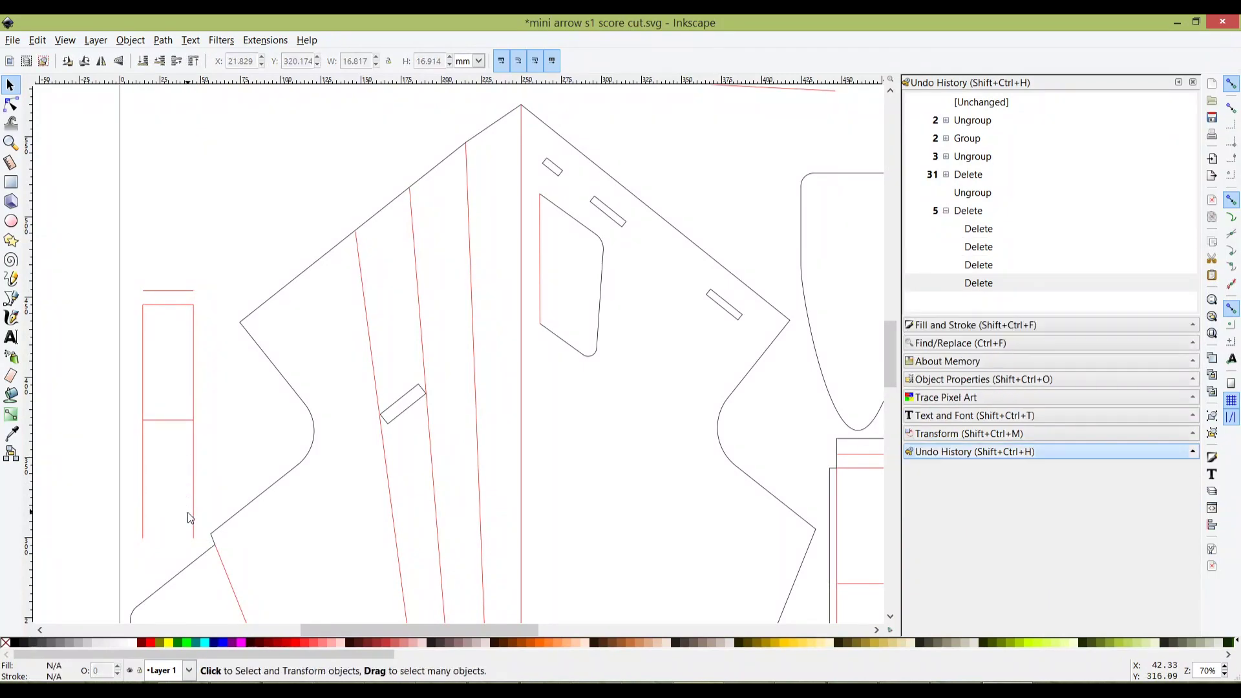
pyautogui.click(284, 288)
pyautogui.hotkey('ctrl', 'shift', 'g')
pyautogui.click(352, 210)
pyautogui.click(419, 179)
pyautogui.press('Delete')
pyautogui.click(396, 199)
# Step: Delete the wing's upper-right edge, its three small slots and the black lines of the inner cutout, keeping the red score line
pyautogui.press('Delete')
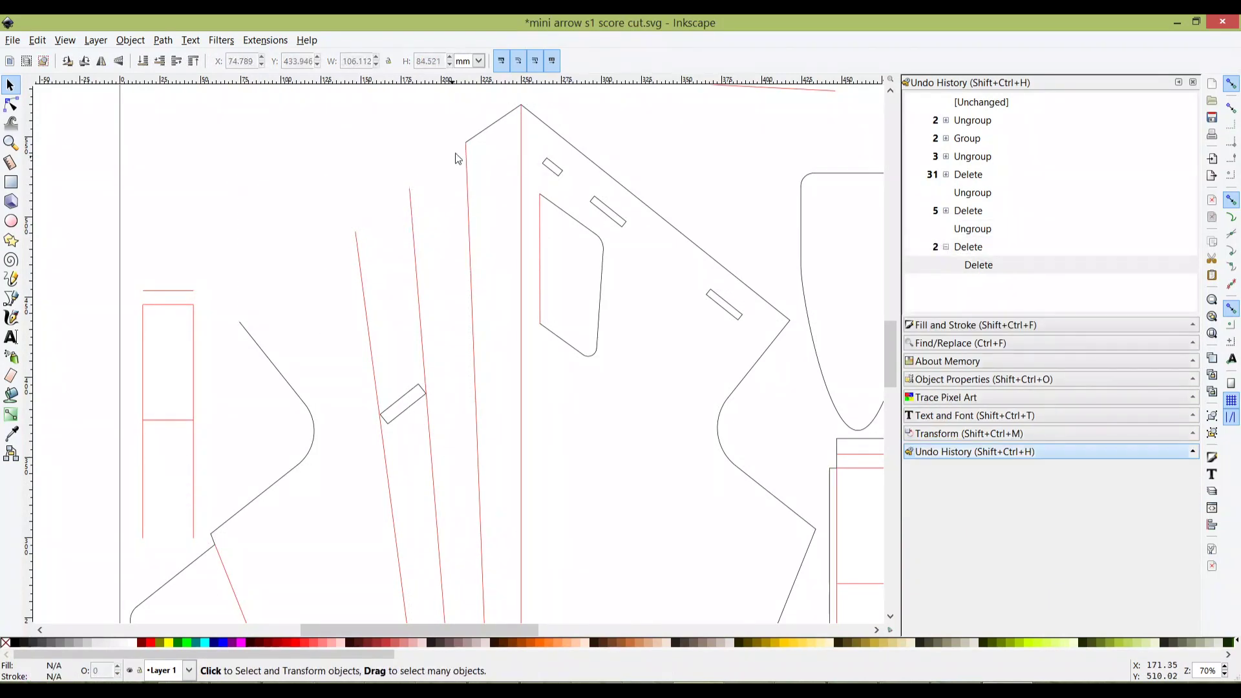
pyautogui.click(486, 128)
pyautogui.press('Delete')
pyautogui.click(561, 137)
pyautogui.press('Delete')
pyautogui.moveTo(538, 128)
pyautogui.mouseDown()
pyautogui.moveTo(763, 414)
pyautogui.moveTo(542, 139)
pyautogui.mouseUp()
# Step: Delete the black side lines of the wing, including the left recess, and the angled slot between the red score lines
pyautogui.press('Delete')
pyautogui.hotkey('ctrl', 'z')
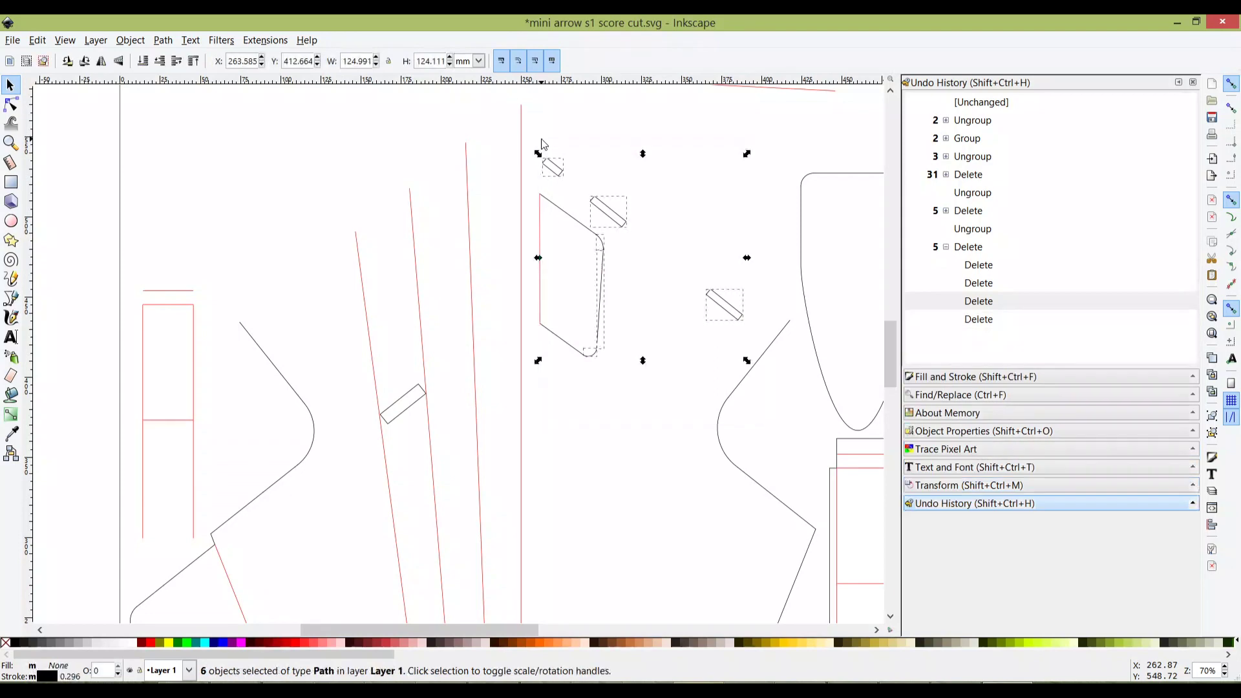
pyautogui.press('Delete')
pyautogui.click(561, 209)
pyautogui.press('Delete')
pyautogui.click(577, 350)
pyautogui.press('Delete')
pyautogui.click(748, 373)
pyautogui.press('Delete')
pyautogui.click(292, 387)
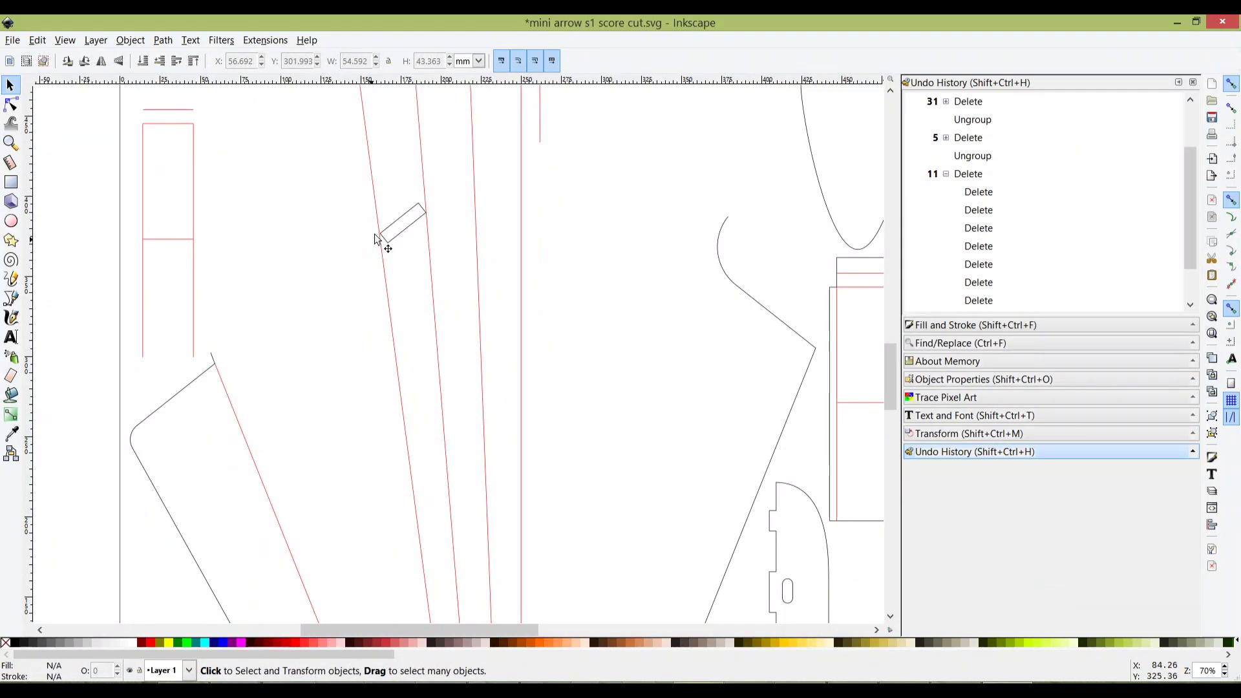
pyautogui.click(381, 236)
# Step: Ungroup the rectangular part in the page's lower-left corner and delete its black outline, keeping the red lines
pyautogui.press('Delete')
pyautogui.click(200, 376)
pyautogui.press('Delete')
pyautogui.click(264, 209)
pyautogui.press('Delete')
pyautogui.click(208, 341)
pyautogui.press('Delete')
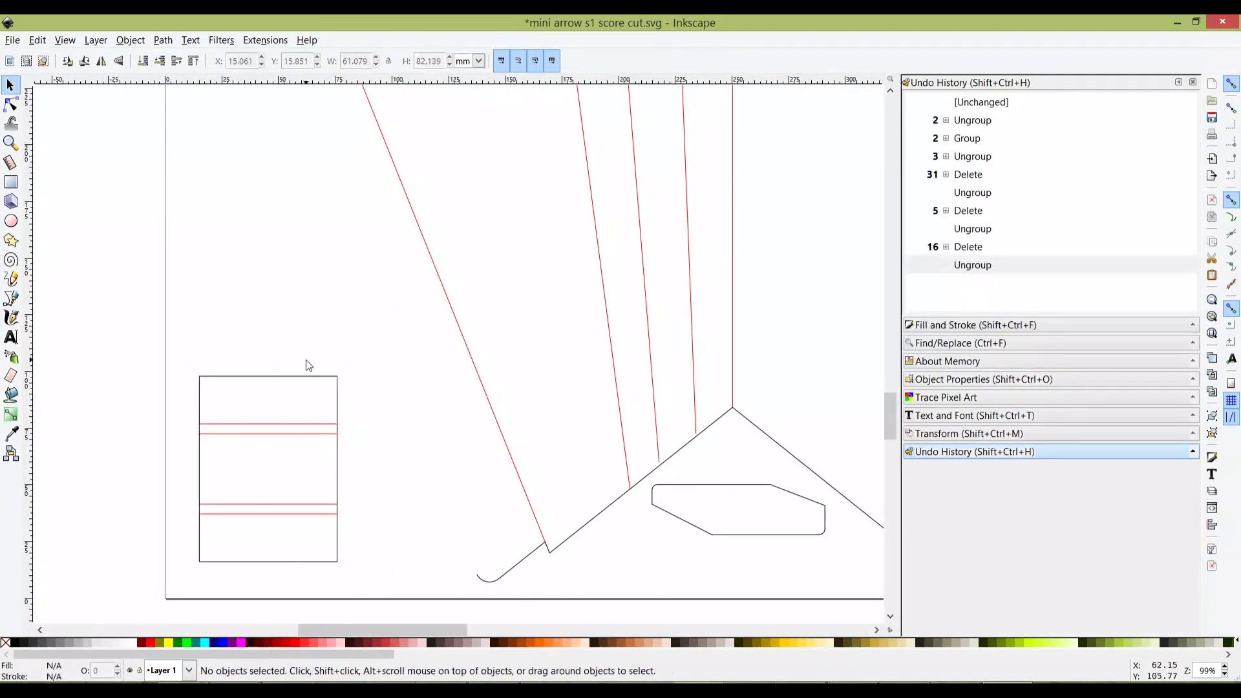
pyautogui.click(310, 377)
# Step: Delete the black lines and rounded corner at the wing's lower-left edge, and the elongated cutout piece beside them
pyautogui.press('Delete')
pyautogui.click(585, 524)
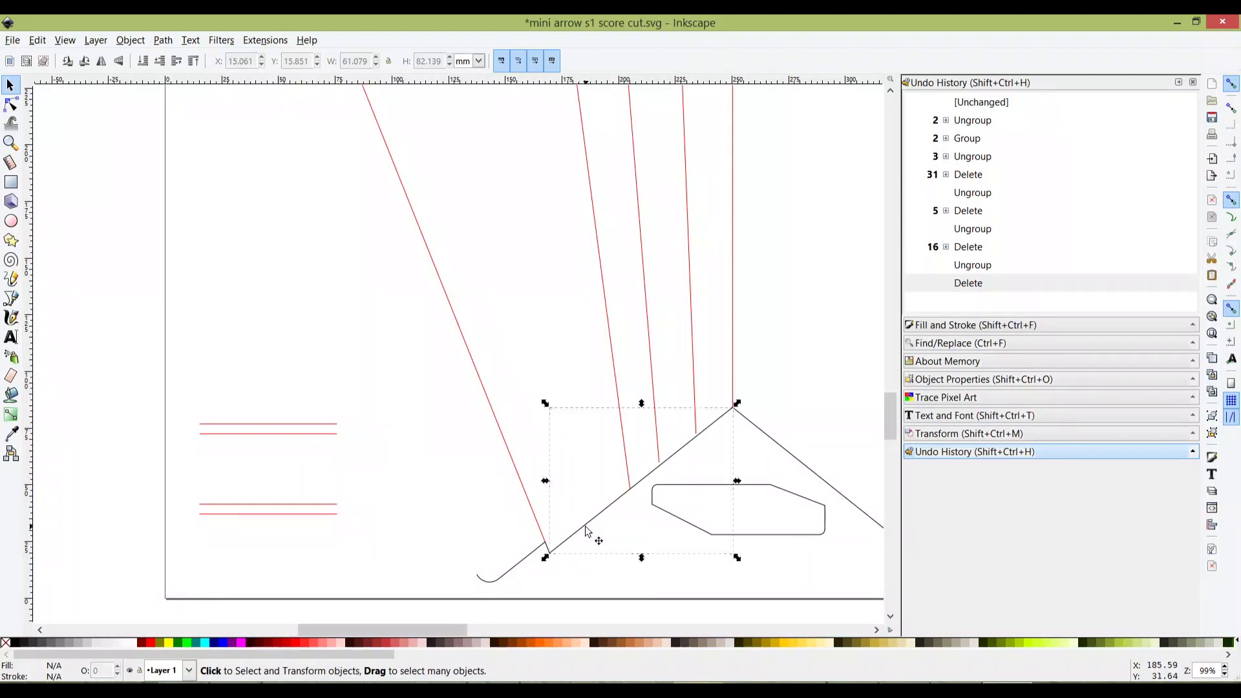
pyautogui.moveTo(585, 524); pyautogui.dragTo(514, 506)
pyautogui.press('Delete')
pyautogui.click(411, 529)
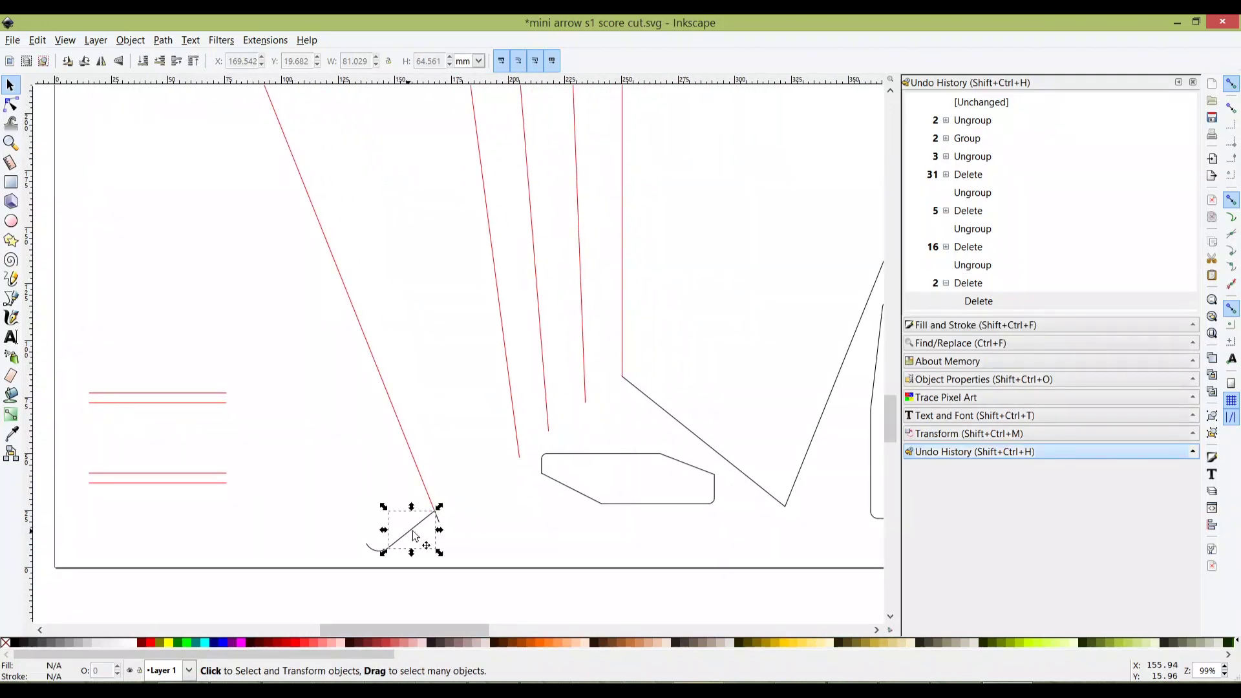
pyautogui.press('Delete')
pyautogui.click(614, 505)
pyautogui.press('Delete')
pyautogui.click(380, 551)
pyautogui.press('Delete')
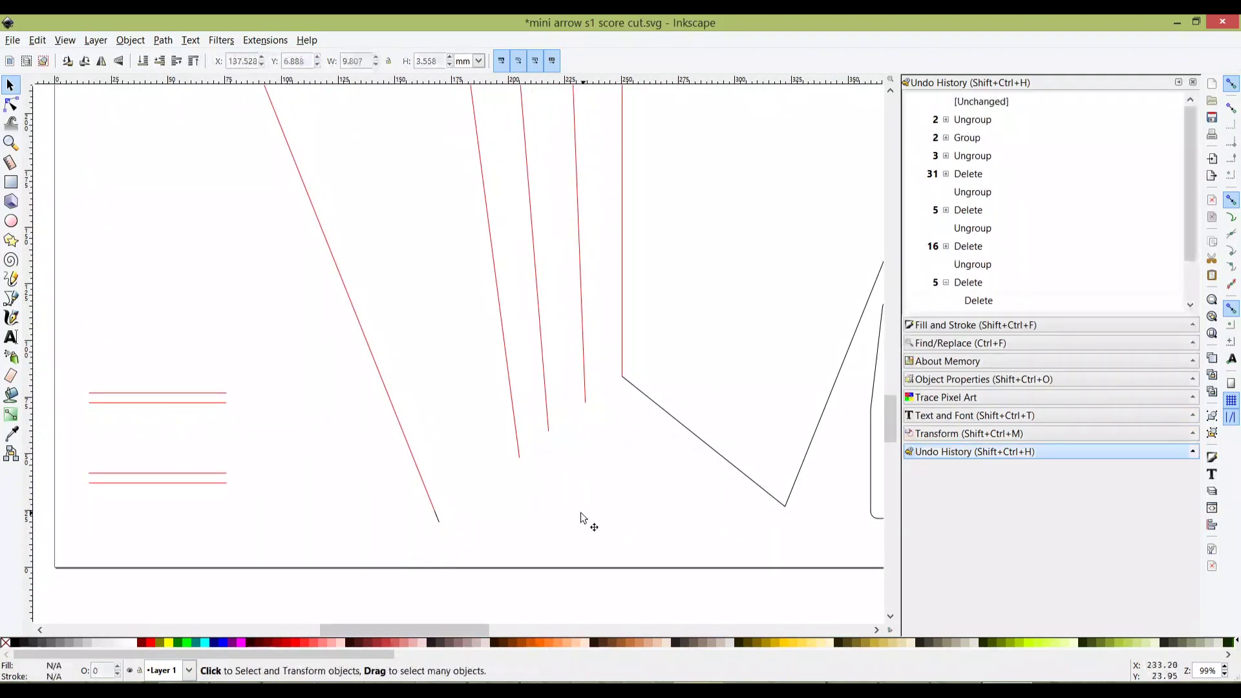
pyautogui.hscroll(3, 569, 505)
pyautogui.click(514, 439)
pyautogui.press('Delete')
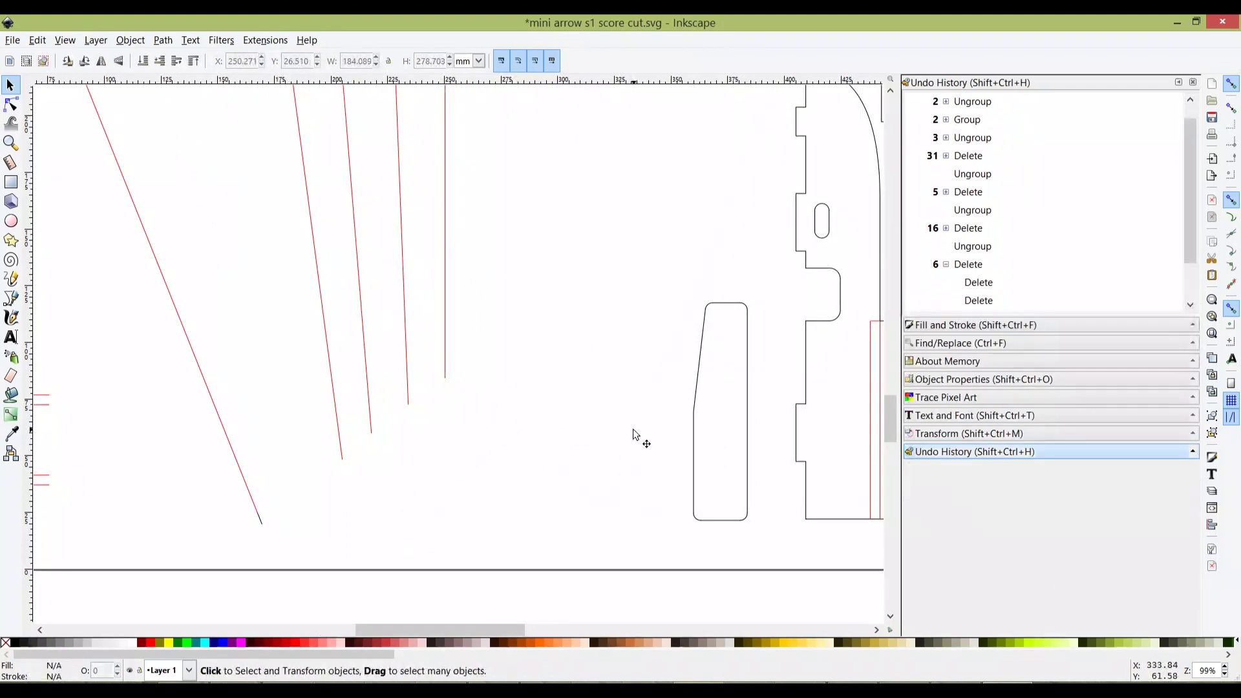
pyautogui.hotkey('ctrl', 'z')
# Step: Delete the wing's lower-right black outline, including the V-shaped edge, the diagonal line and the curved recess
pyautogui.scroll(-4, 621, 361)
pyautogui.scroll(2, 620, 366)
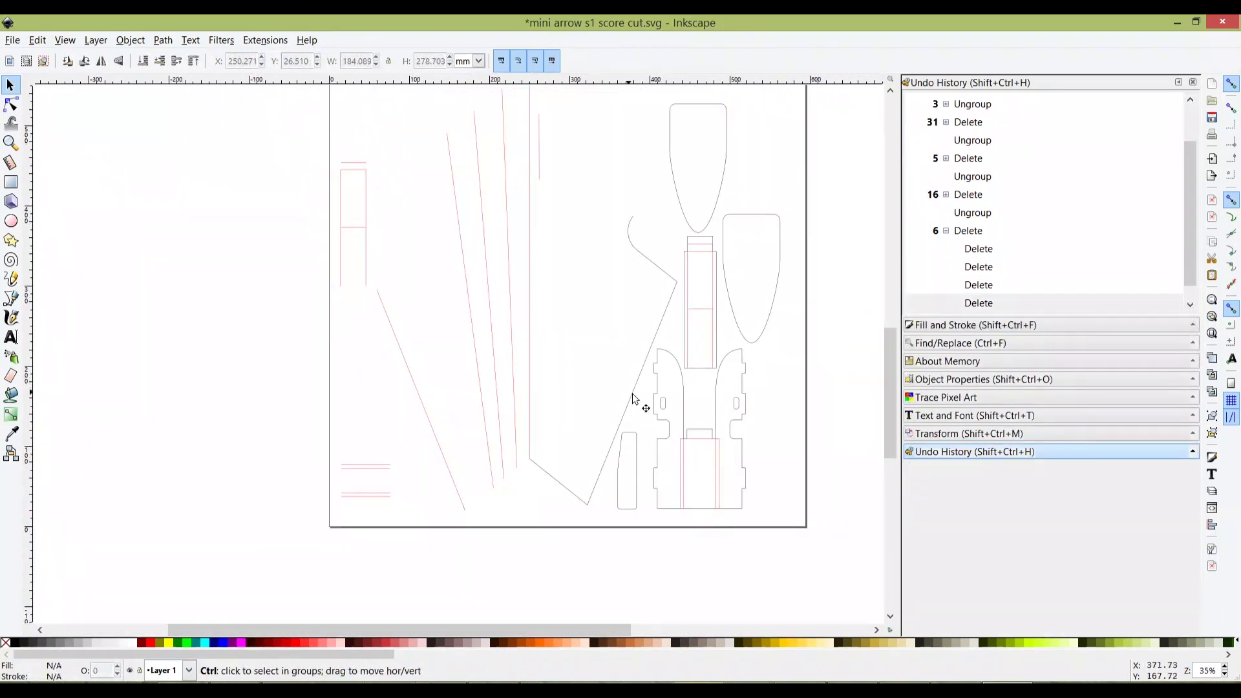
pyautogui.keyDown('ctrl'); pyautogui.click(635, 400); pyautogui.keyUp('ctrl')
pyautogui.scroll(1, 623, 395)
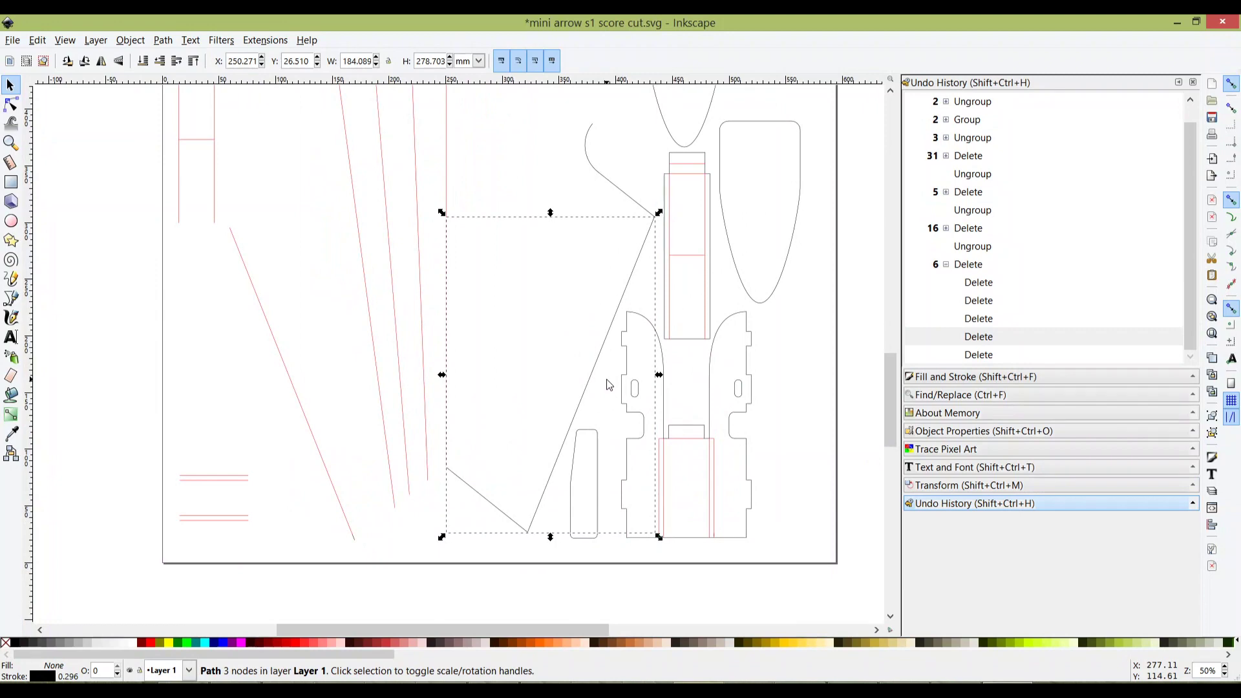
pyautogui.press('Delete')
pyautogui.click(628, 194)
pyautogui.press('Delete')
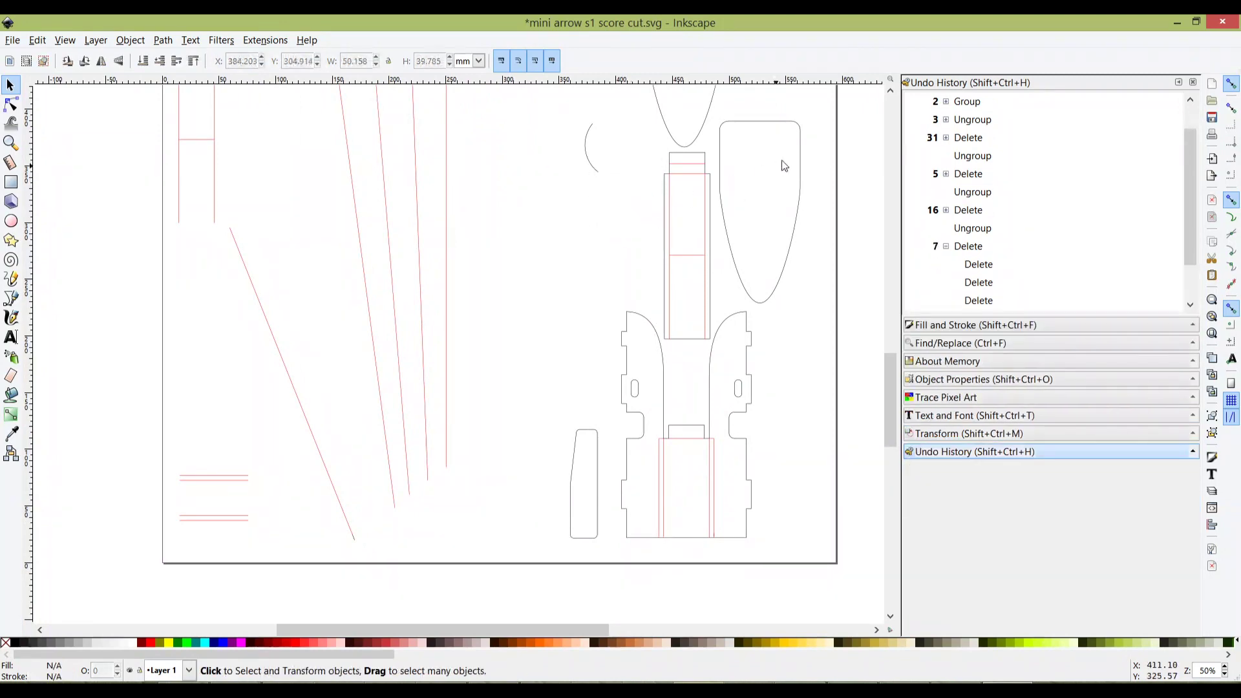
pyautogui.moveTo(773, 161); pyautogui.dragTo(737, 361)
pyautogui.click(562, 352)
pyautogui.press('Delete')
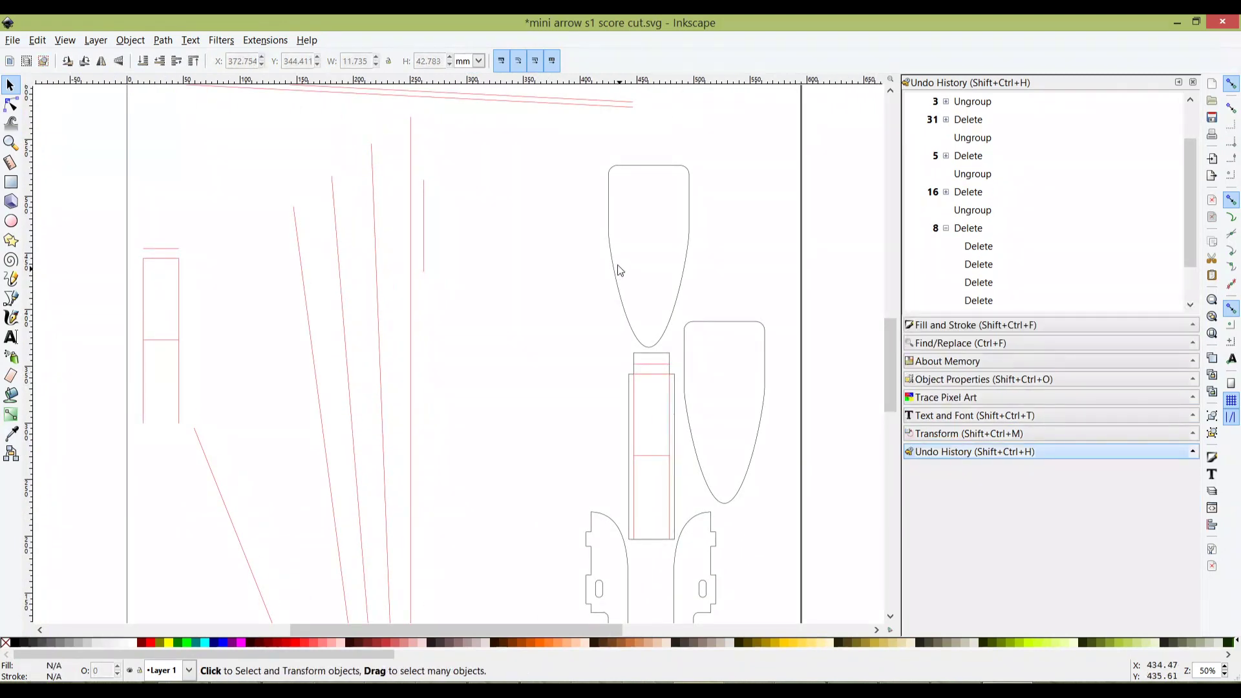
# Step: Delete both pointed fin-shaped outlines on the right side of the page
pyautogui.click(614, 268)
pyautogui.press('Delete')
pyautogui.click(708, 328)
pyautogui.press('Delete')
# Step: Ungroup the narrow folded part on the right side of the page and delete its black outer outline
pyautogui.scroll(-3, 737, 372)
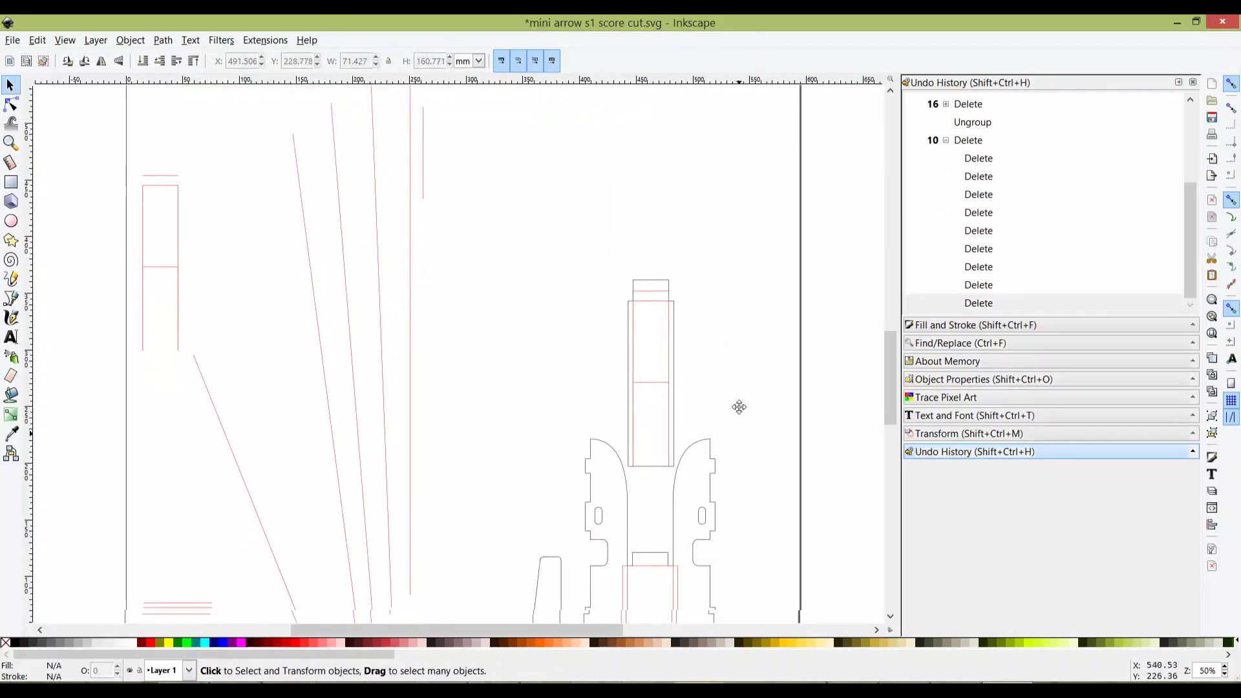
pyautogui.scroll(1, 616, 359)
pyautogui.moveTo(607, 219); pyautogui.dragTo(714, 519)
pyautogui.hotkey('ctrl', 'shift', 'g')
pyautogui.scroll(1, 746, 427)
pyautogui.moveTo(745, 426); pyautogui.dragTo(752, 412)
pyautogui.click(752, 413)
pyautogui.click(684, 375)
pyautogui.press('Delete')
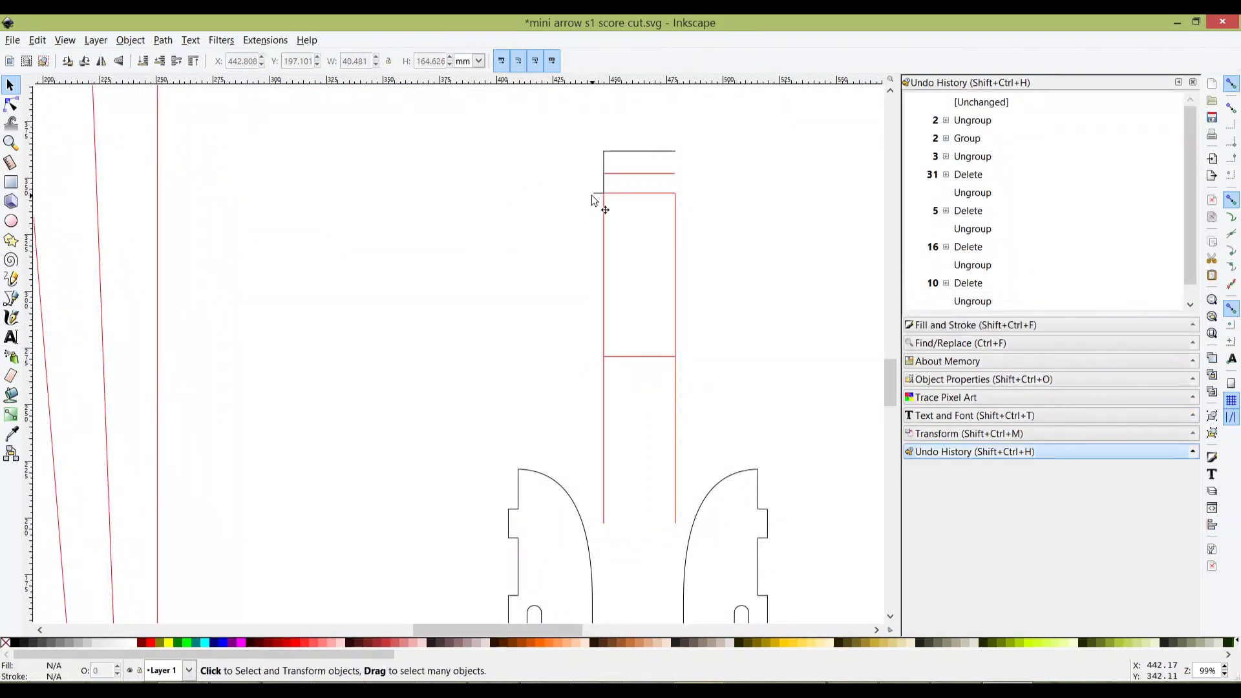
# Step: Delete the remaining black lines around the top tab of the right-hand narrow folded part
pyautogui.hotkey('ctrl', 'z')
pyautogui.click(594, 196)
pyautogui.press('Delete')
pyautogui.click(594, 203)
pyautogui.press('Delete')
pyautogui.click(676, 179)
pyautogui.press('Delete')
# Step: Ungroup the fuselage part with curved sides and delete the black outline, tabs and slot of its upper-left side
pyautogui.scroll(-7, 708, 310)
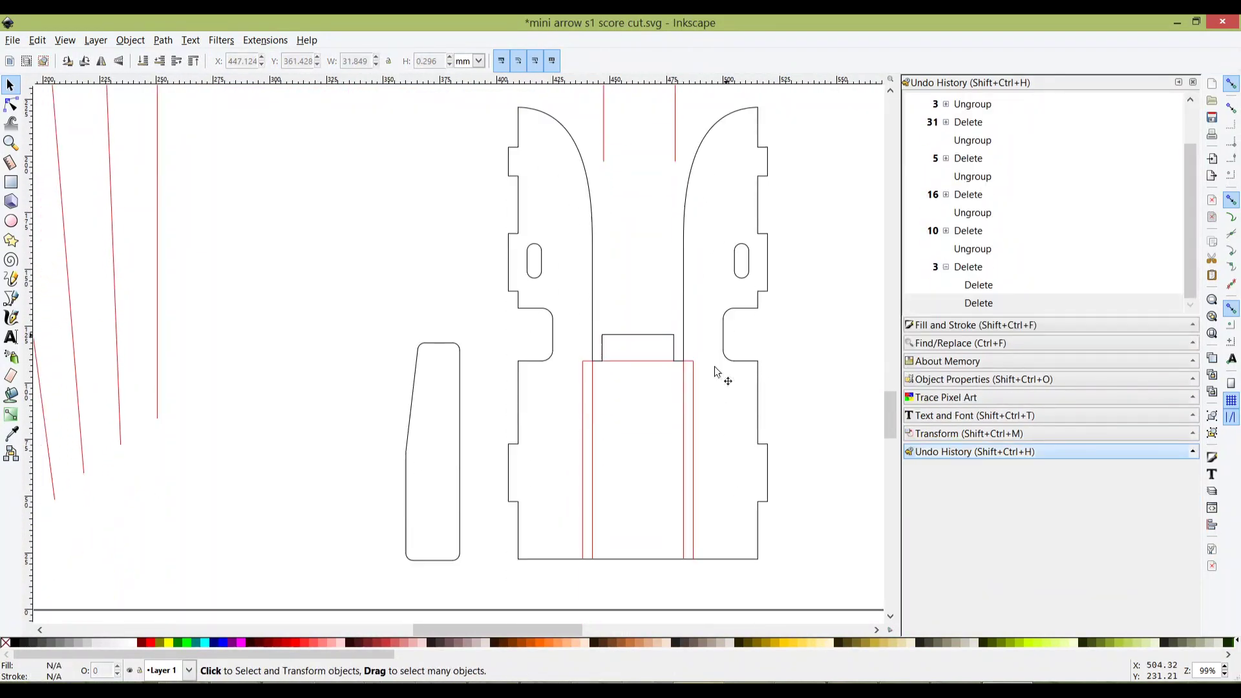
pyautogui.click(720, 364)
pyautogui.hotkey('ctrl', 'shift', 'g')
pyautogui.click(821, 407)
pyautogui.moveTo(534, 153); pyautogui.dragTo(631, 352)
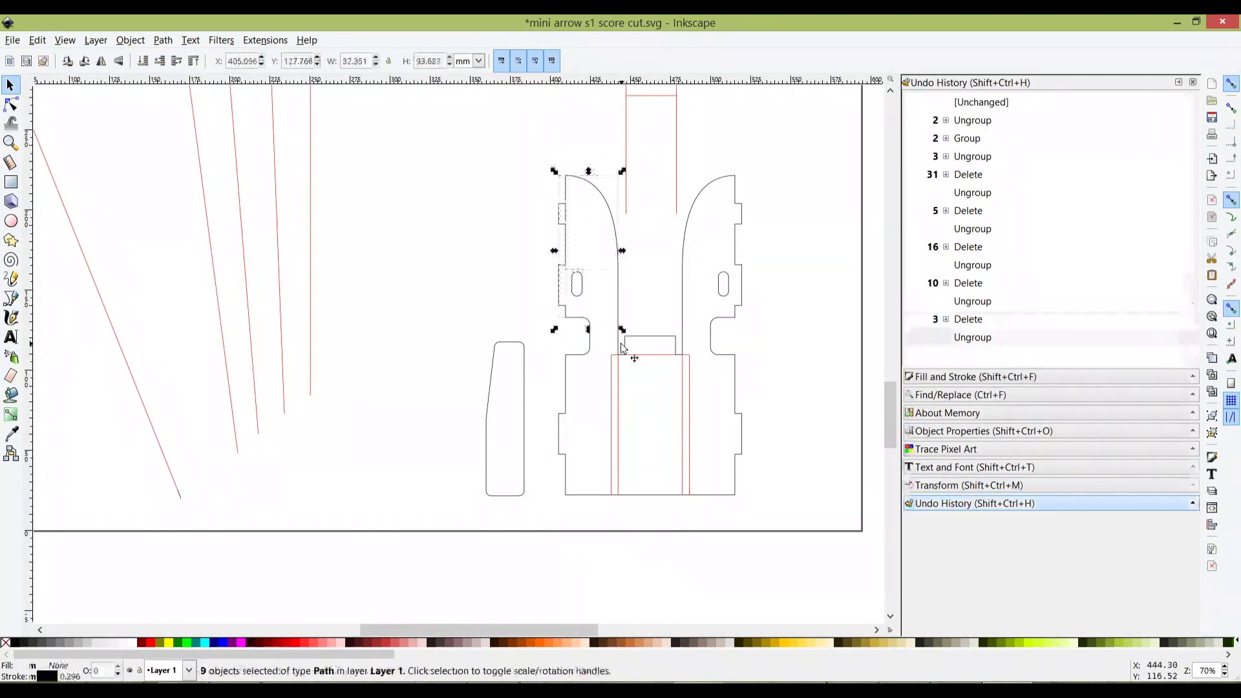
pyautogui.press('Delete')
# Step: Delete the tapered piece beside the fuselage part and the part's black lower-left outline
pyautogui.scroll(1, 567, 406)
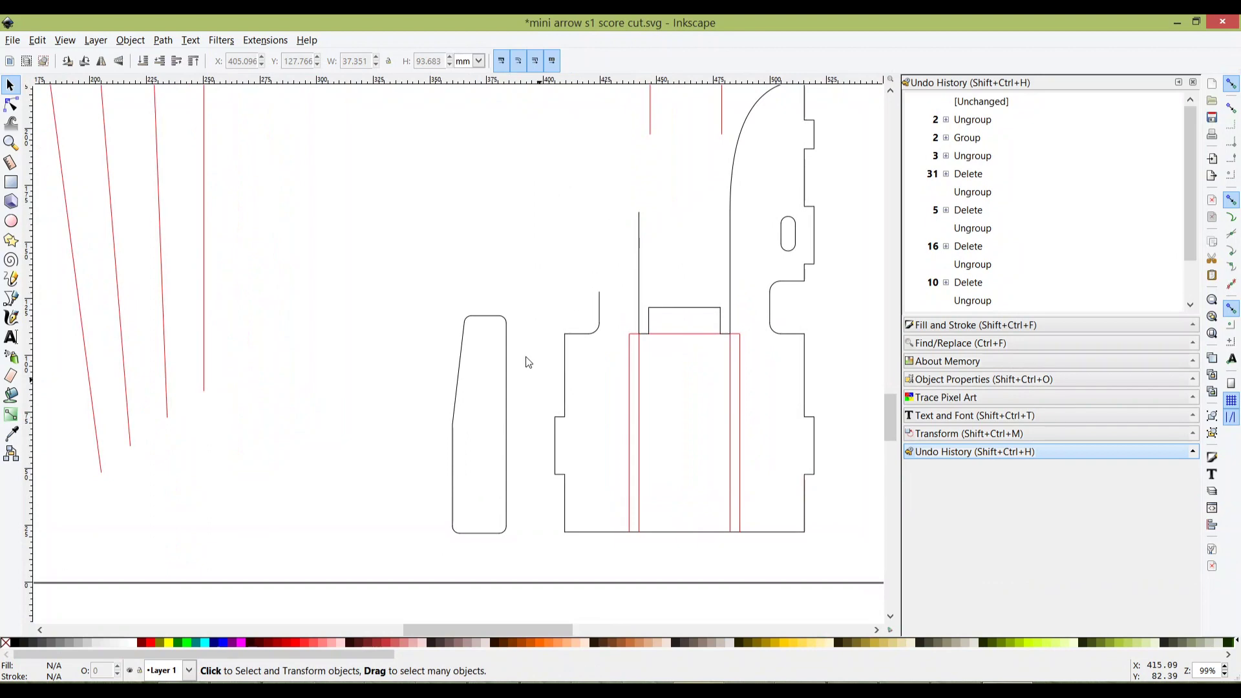
pyautogui.click(507, 353)
pyautogui.press('Delete')
pyautogui.moveTo(527, 258); pyautogui.dragTo(614, 551)
pyautogui.press('Delete')
pyautogui.click(639, 285)
# Step: Delete the fuselage part's right-side black outline, including its tabs, slot and curved edge
pyautogui.press('Delete')
pyautogui.moveTo(849, 527); pyautogui.dragTo(651, 154)
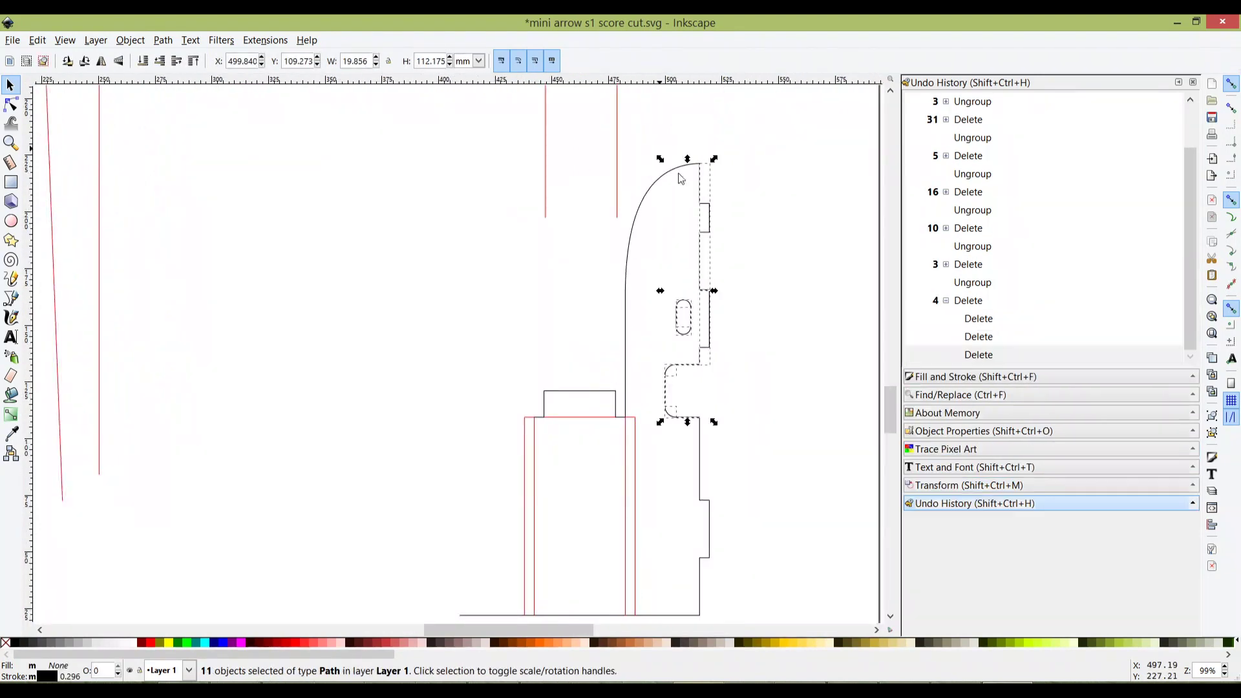
pyautogui.press('Delete')
pyautogui.click(679, 169)
# Step: Delete the black tab segments above the fuselage part's red score lines and its black bottom edge
pyautogui.press('Delete')
pyautogui.click(629, 343)
pyautogui.press('Delete')
pyautogui.press('Delete')
pyautogui.scroll(5, 646, 311)
pyautogui.click(666, 197)
pyautogui.press('Delete')
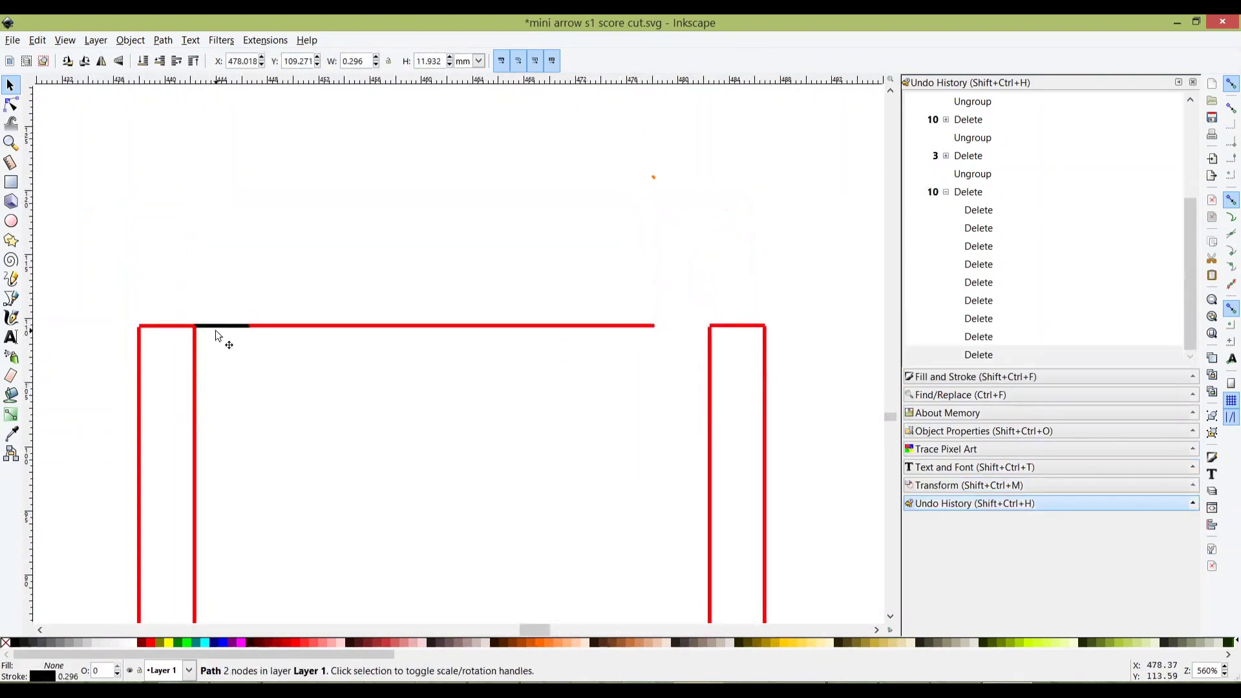
pyautogui.click(216, 328)
pyautogui.press('Delete')
pyautogui.scroll(-4, 695, 291)
pyautogui.click(731, 463)
pyautogui.press('Delete')
# Step: Inspect the remaining red score lines across the whole page for leftover black cut lines
pyautogui.scroll(-5, 840, 491)
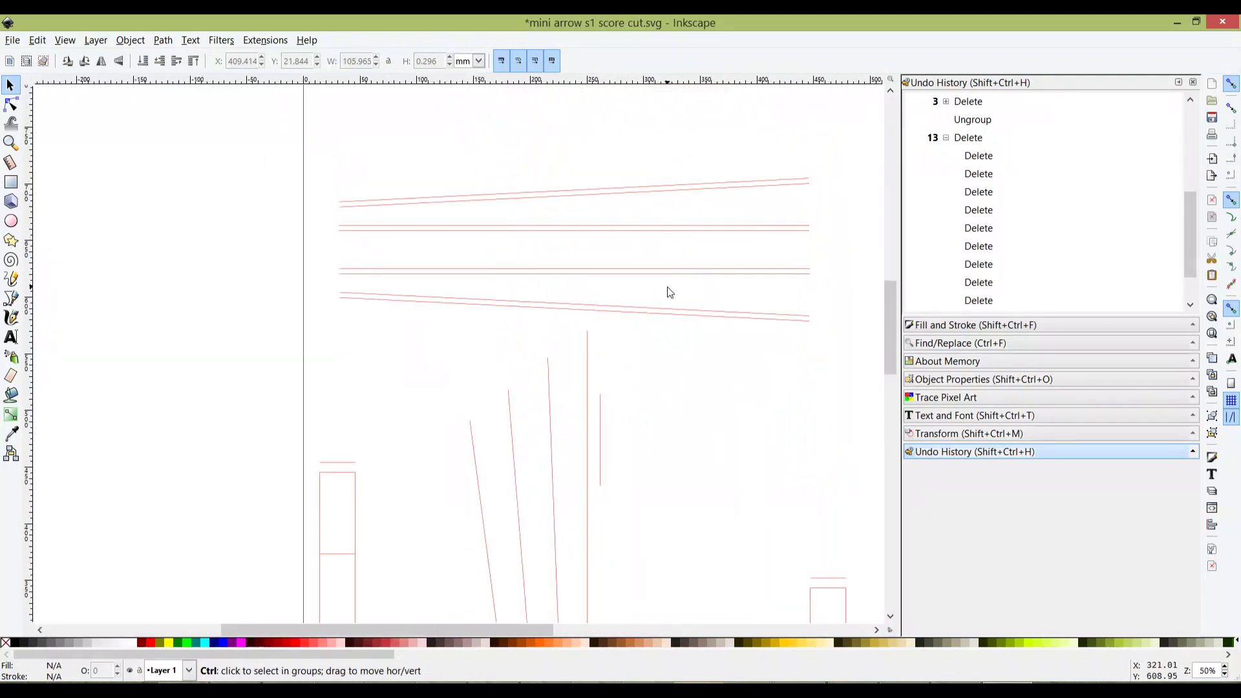
pyautogui.scroll(3, 669, 289)
pyautogui.scroll(-2, 670, 293)
pyautogui.moveTo(614, 429); pyautogui.dragTo(626, 182)
pyautogui.scroll(1, 174, 321)
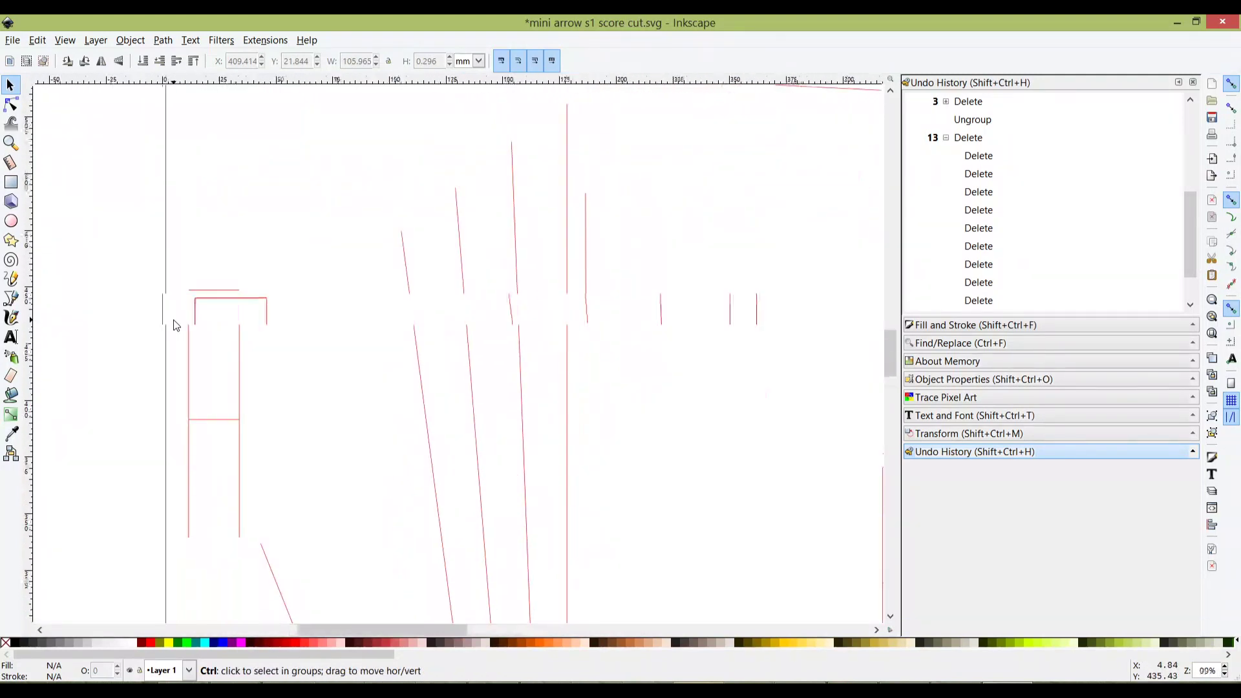
pyautogui.scroll(1, 208, 325)
pyautogui.scroll(-3, 494, 222)
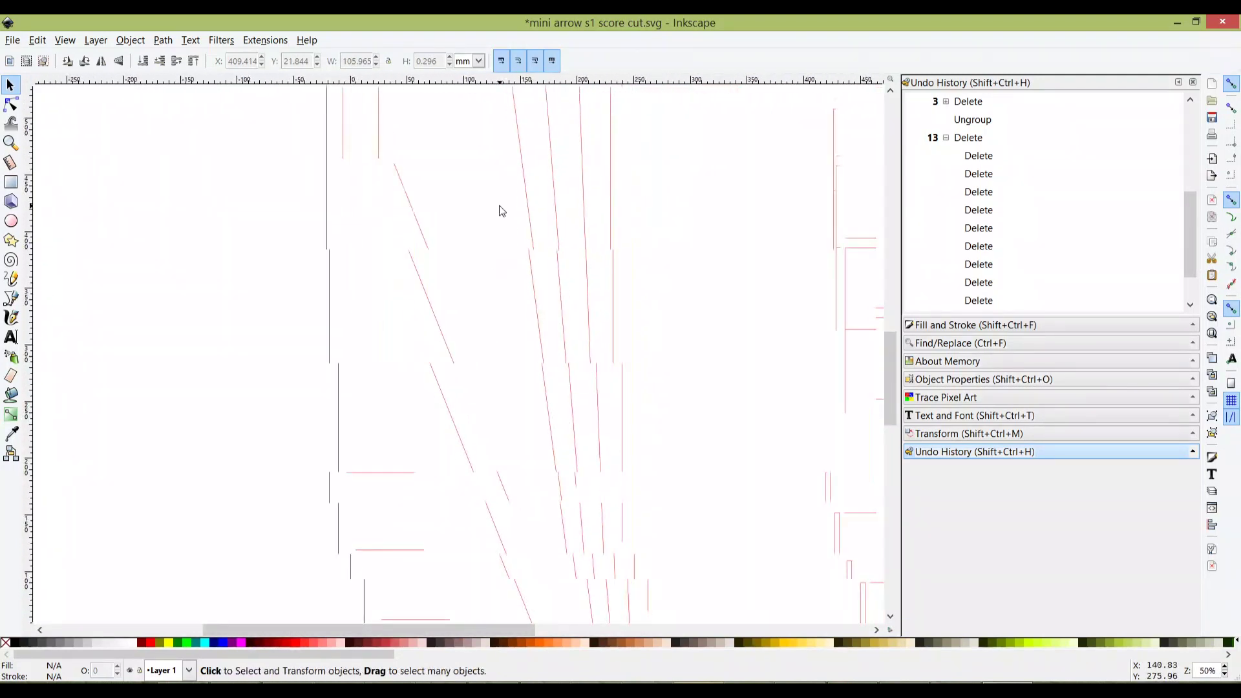
pyautogui.moveTo(648, 421); pyautogui.dragTo(620, 347)
pyautogui.scroll(1, 581, 376)
pyautogui.moveTo(678, 316); pyautogui.dragTo(519, 419)
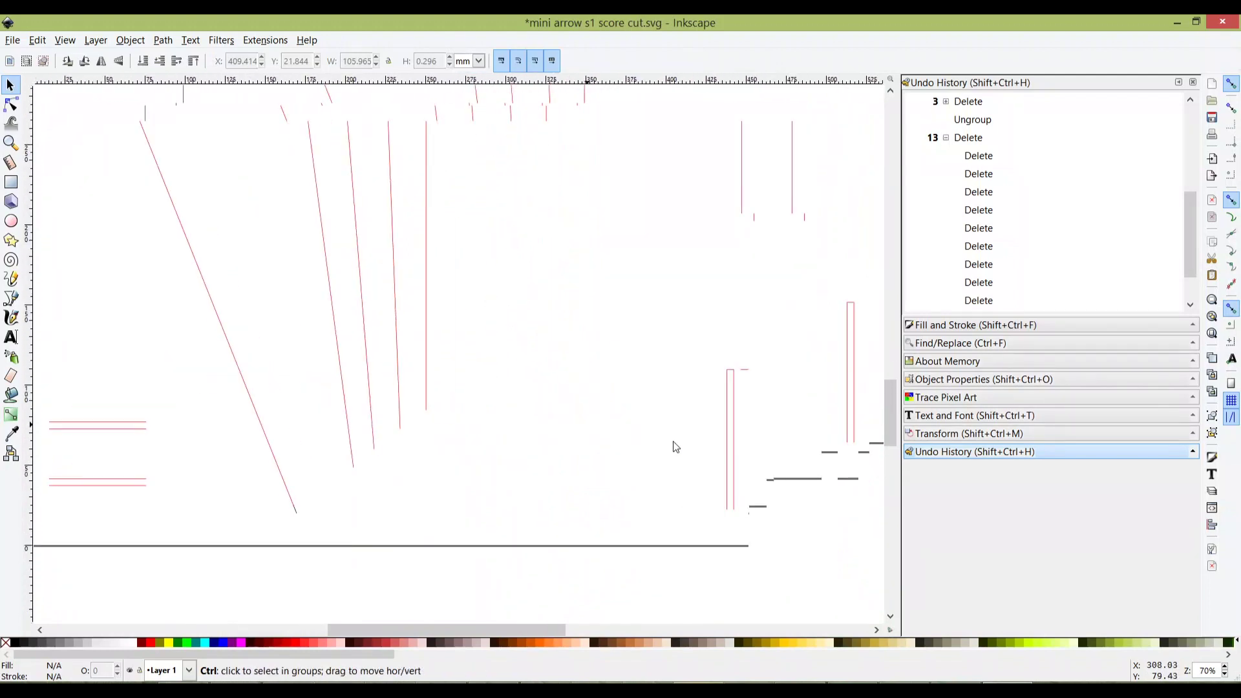
pyautogui.hscroll(2, 724, 401)
pyautogui.scroll(-1, 673, 271)
pyautogui.scroll(-2, 676, 260)
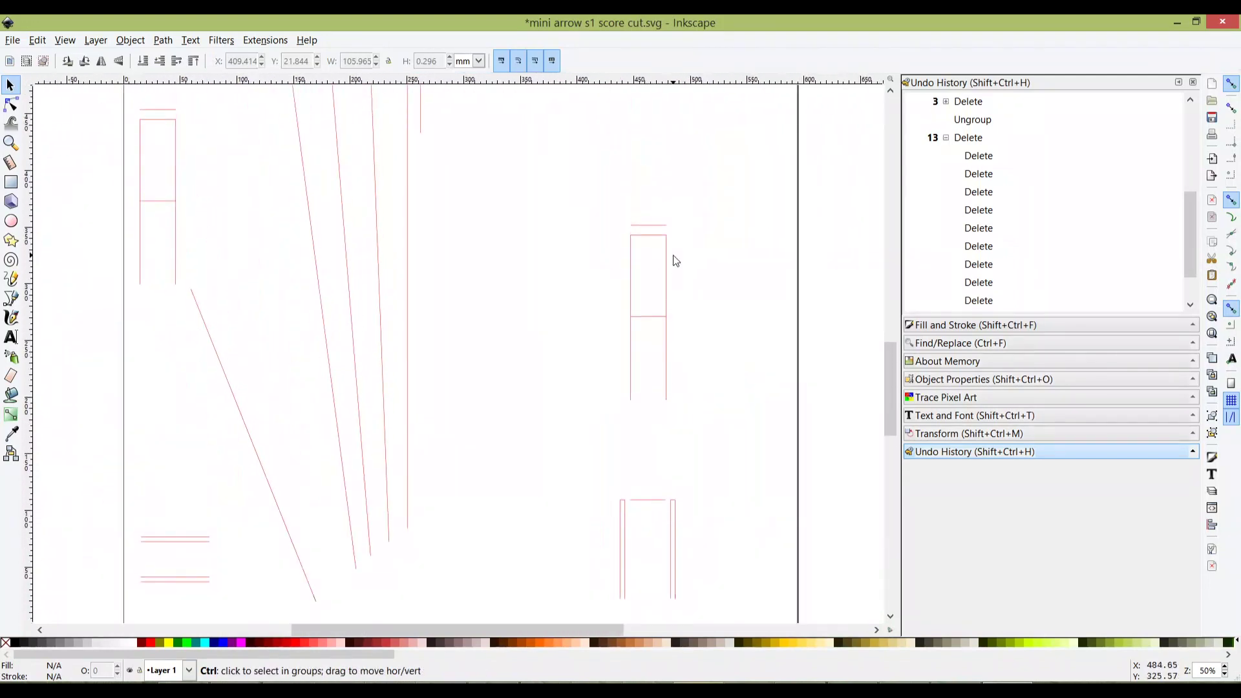
pyautogui.scroll(2, 682, 257)
pyautogui.scroll(-3, 680, 198)
pyautogui.scroll(-1, 685, 187)
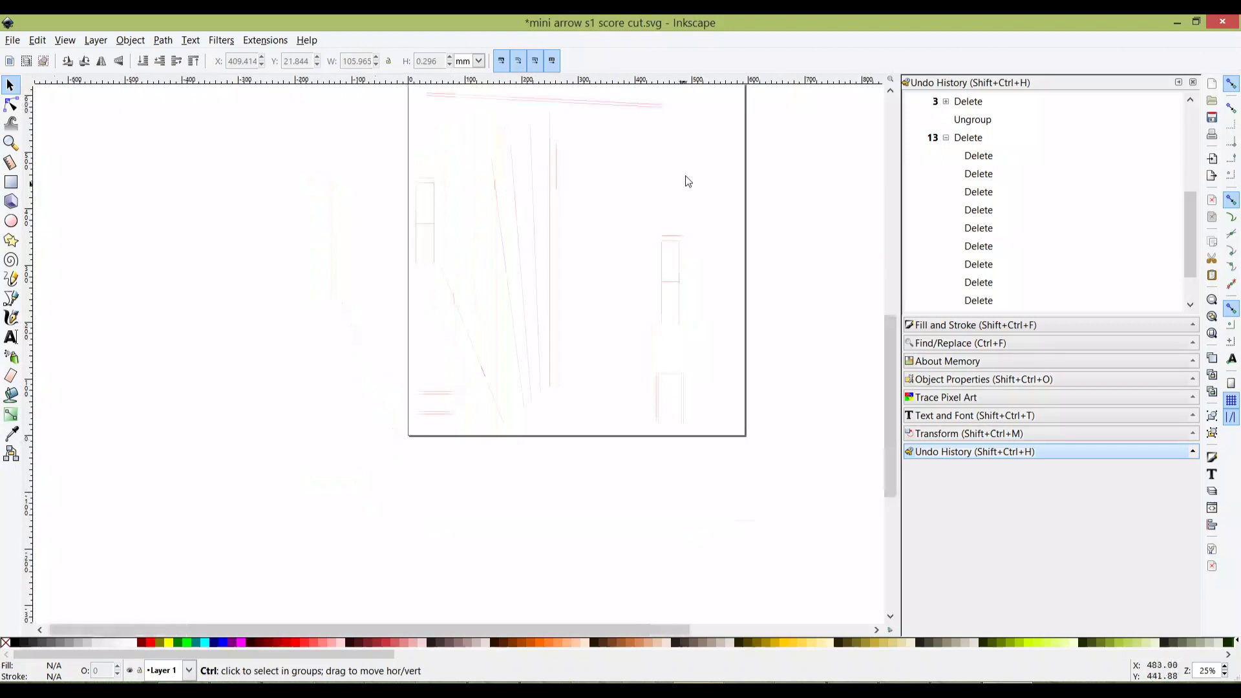
# Step: Save the score cut drawing
pyautogui.scroll(3, 687, 266)
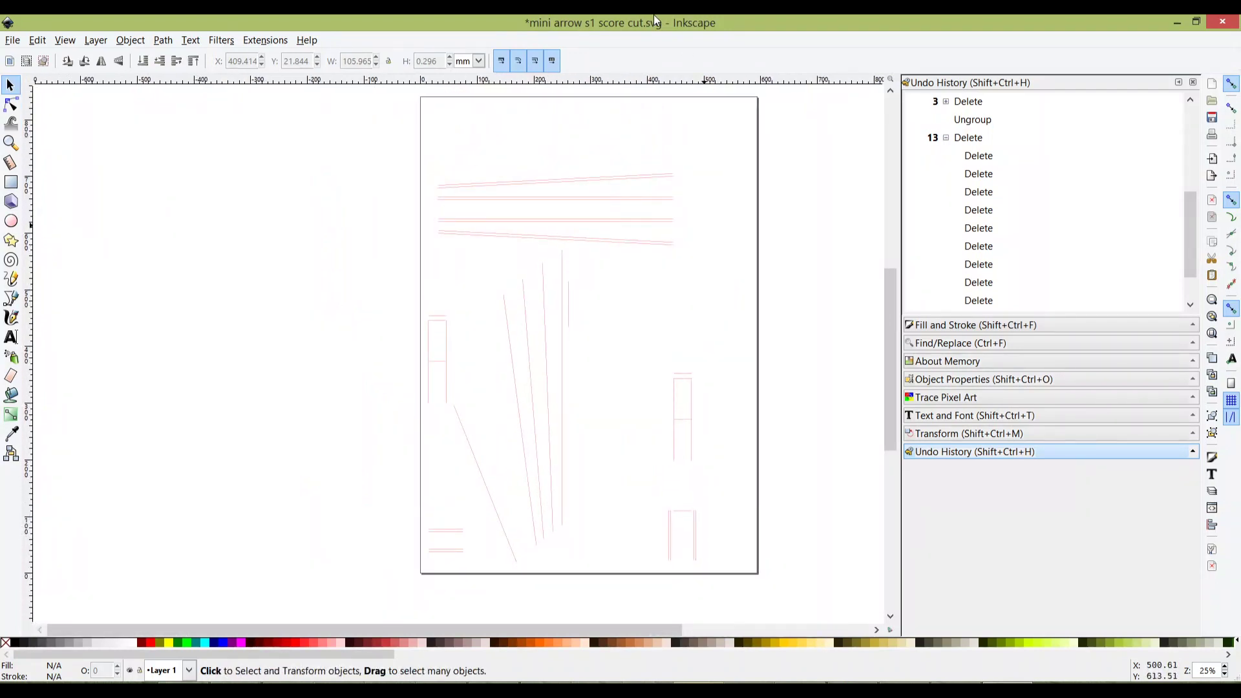
pyautogui.hotkey('ctrl', 's')
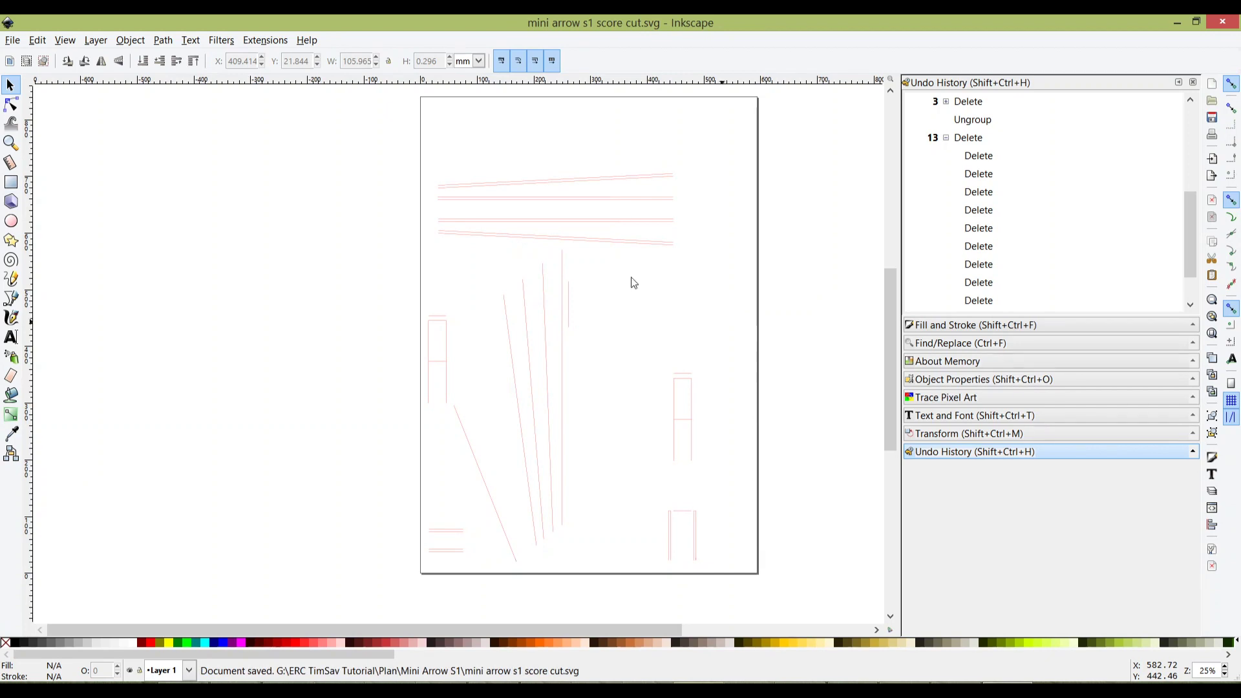
# Step: Select all the red score lines on the page and convert the objects to paths
pyautogui.moveTo(388, 132); pyautogui.dragTo(750, 600)
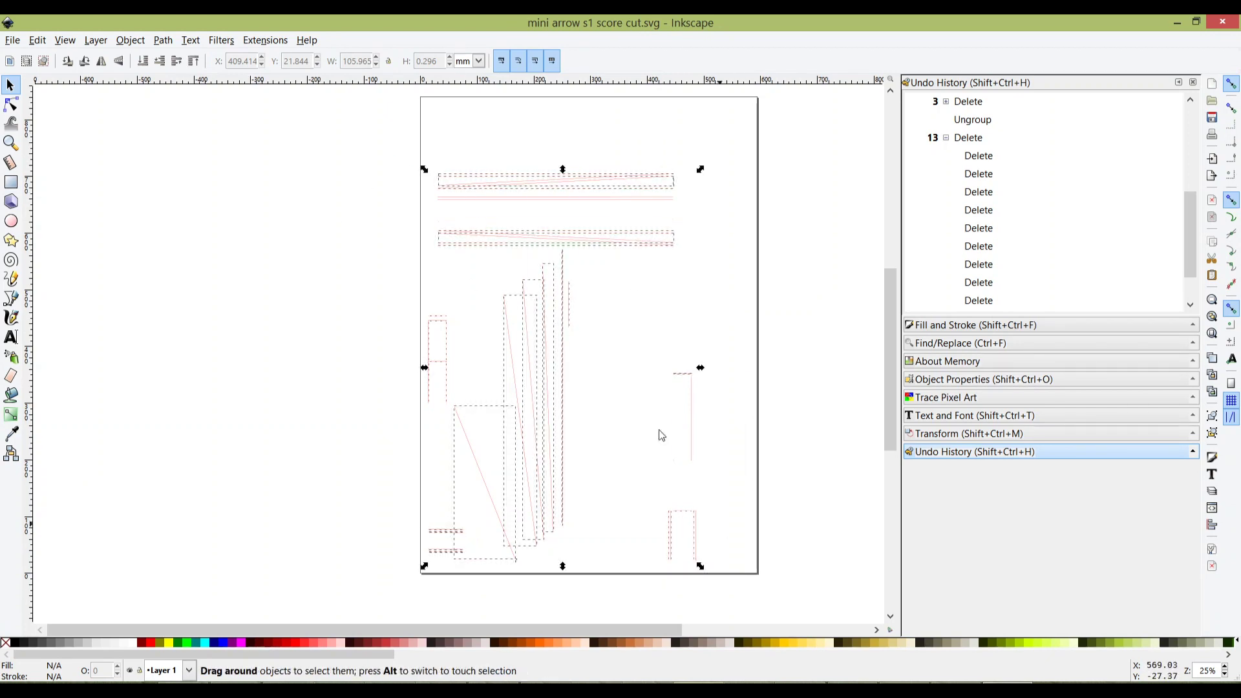
pyautogui.click(163, 41)
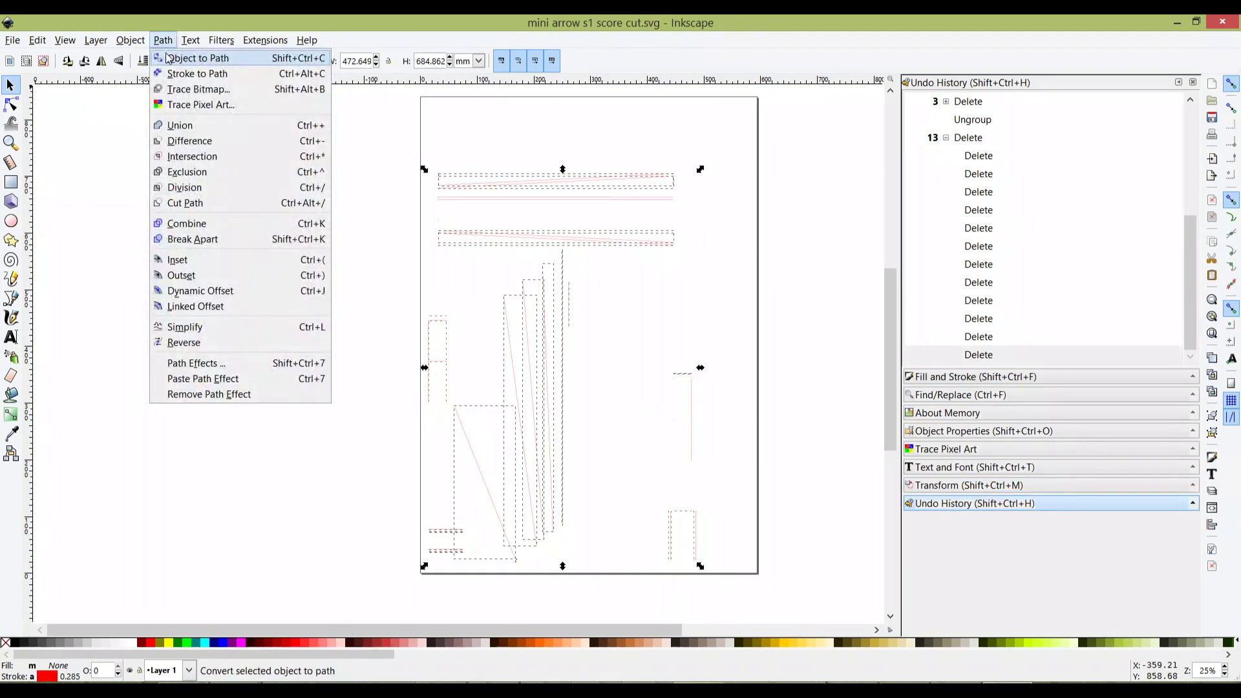
pyautogui.click(170, 56)
# Step: Generate the G-code file mini arrow s1 score cut.gcode with the MI GRBL Z-AXIS Servo Controller extension, using a servo angle of 60
pyautogui.click(265, 41)
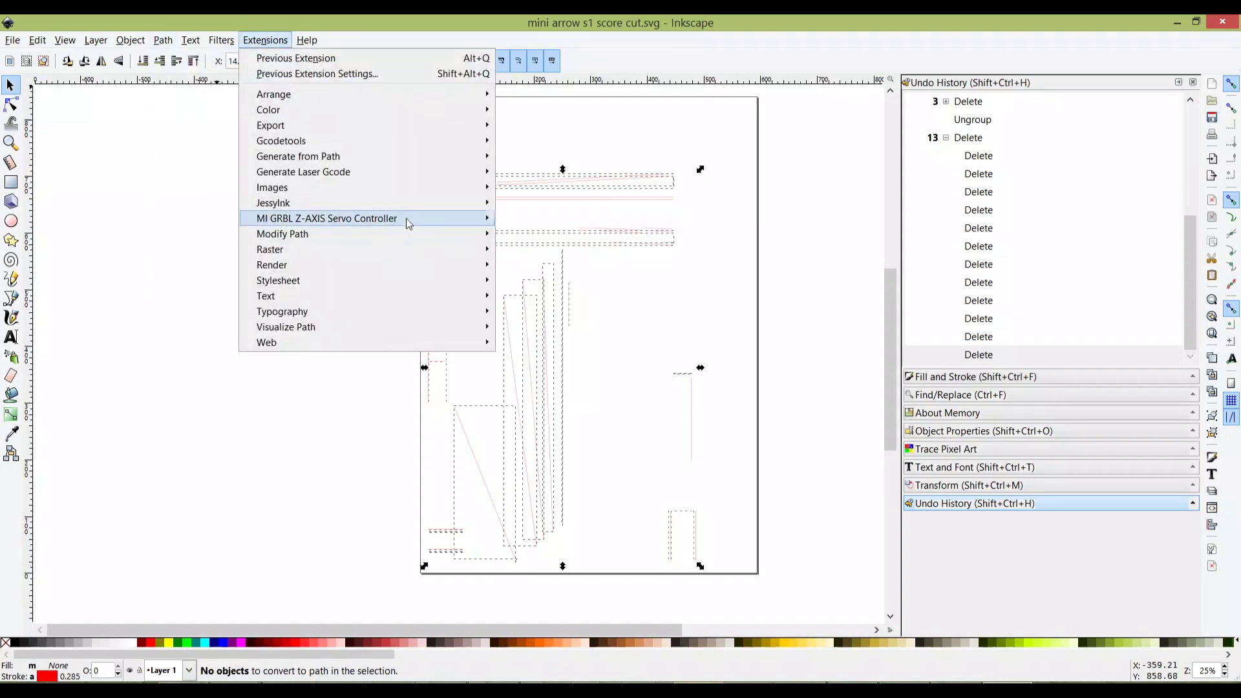
pyautogui.moveTo(407, 218)
pyautogui.click(506, 219)
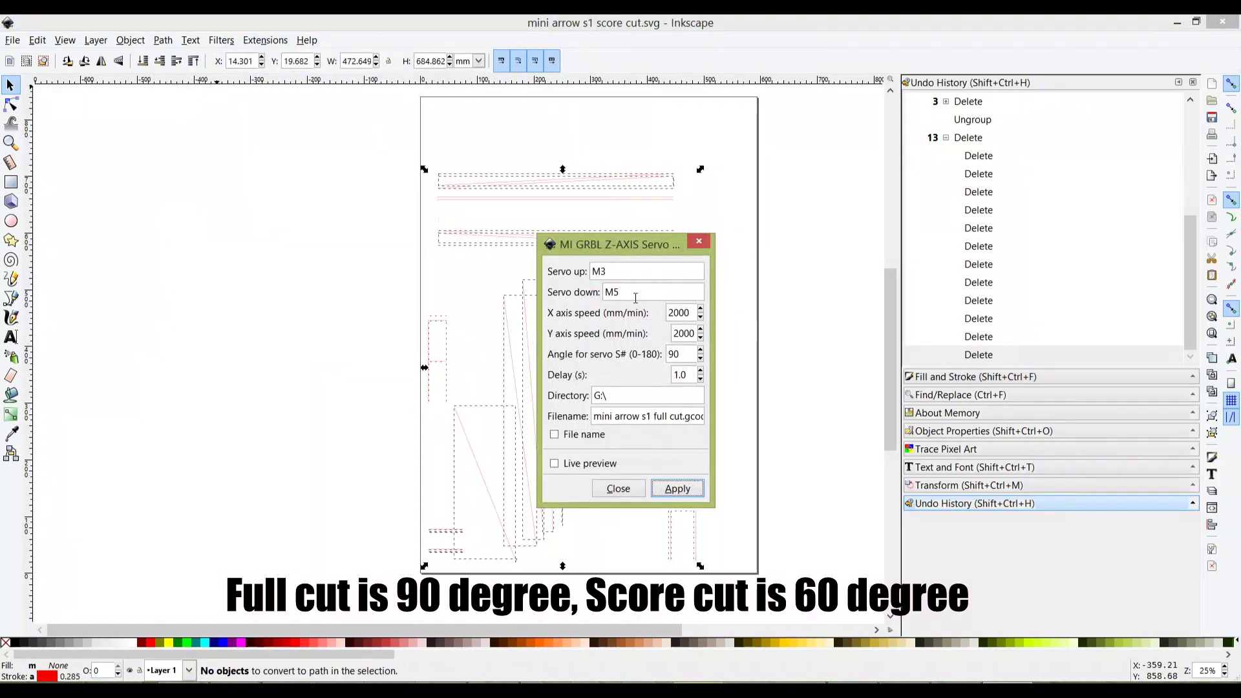
pyautogui.click(679, 354)
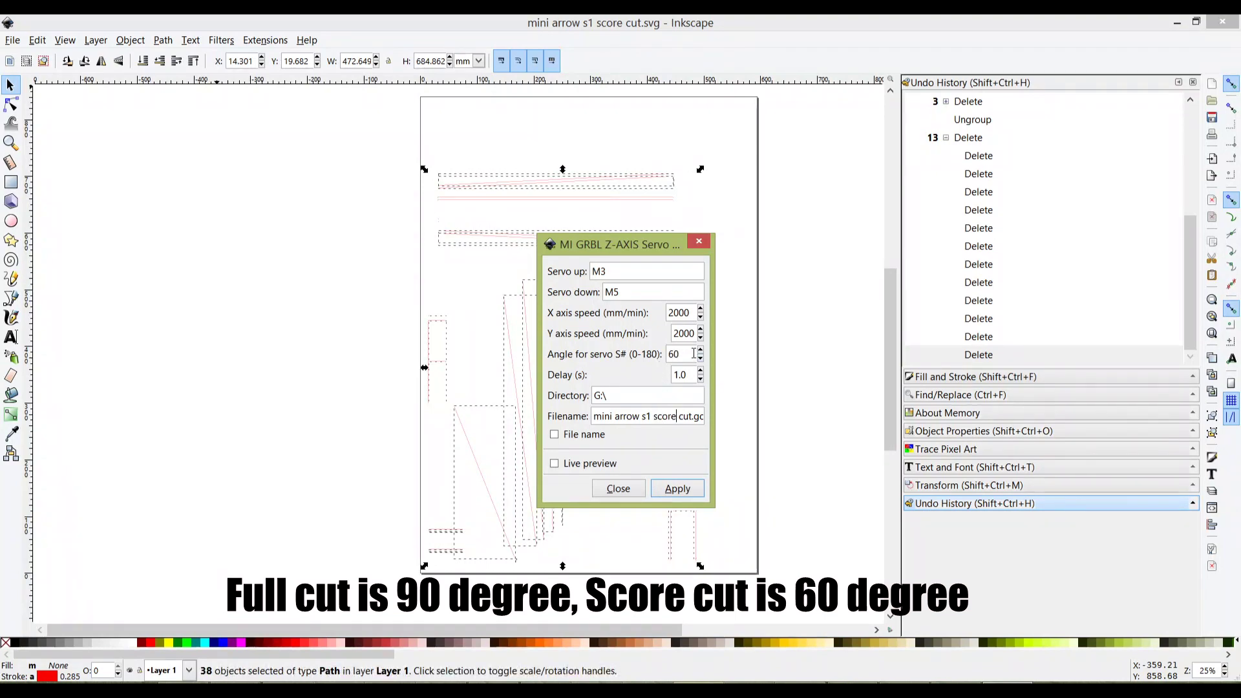
pyautogui.click(668, 493)
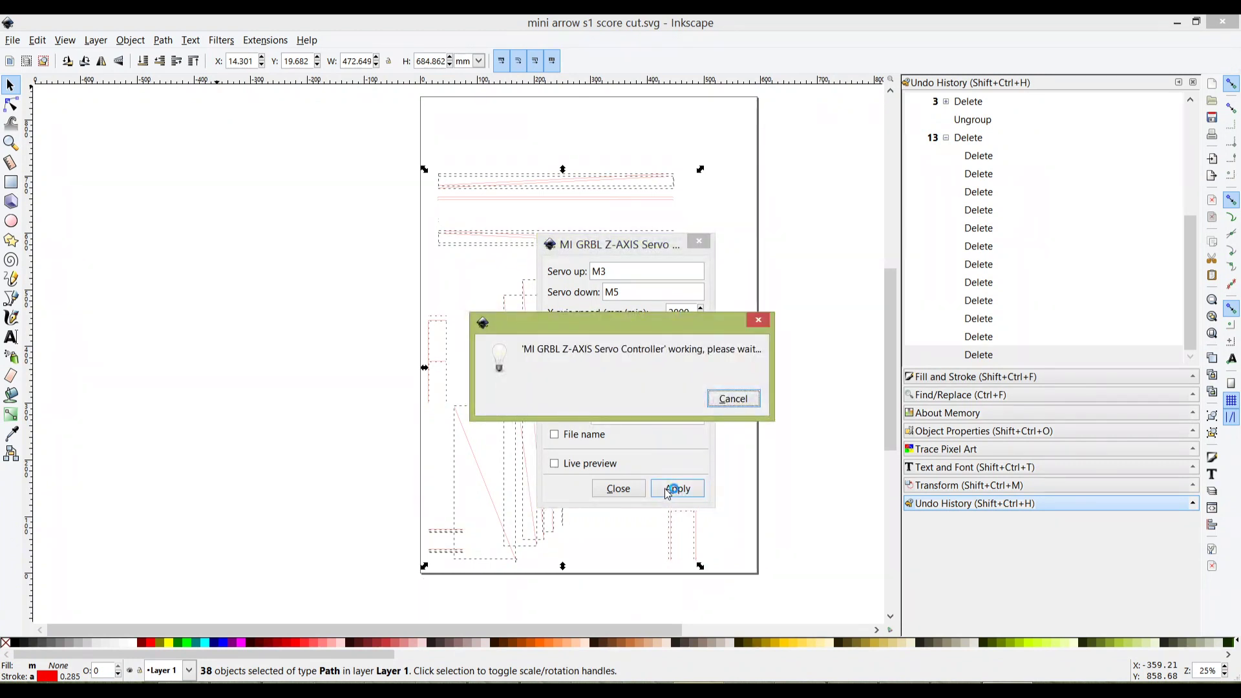
pyautogui.click(631, 493)
# Step: Move the generated toolpath group beside the page to check it against the score lines
pyautogui.moveTo(571, 604); pyautogui.dragTo(282, 291)
pyautogui.click(112, 284)
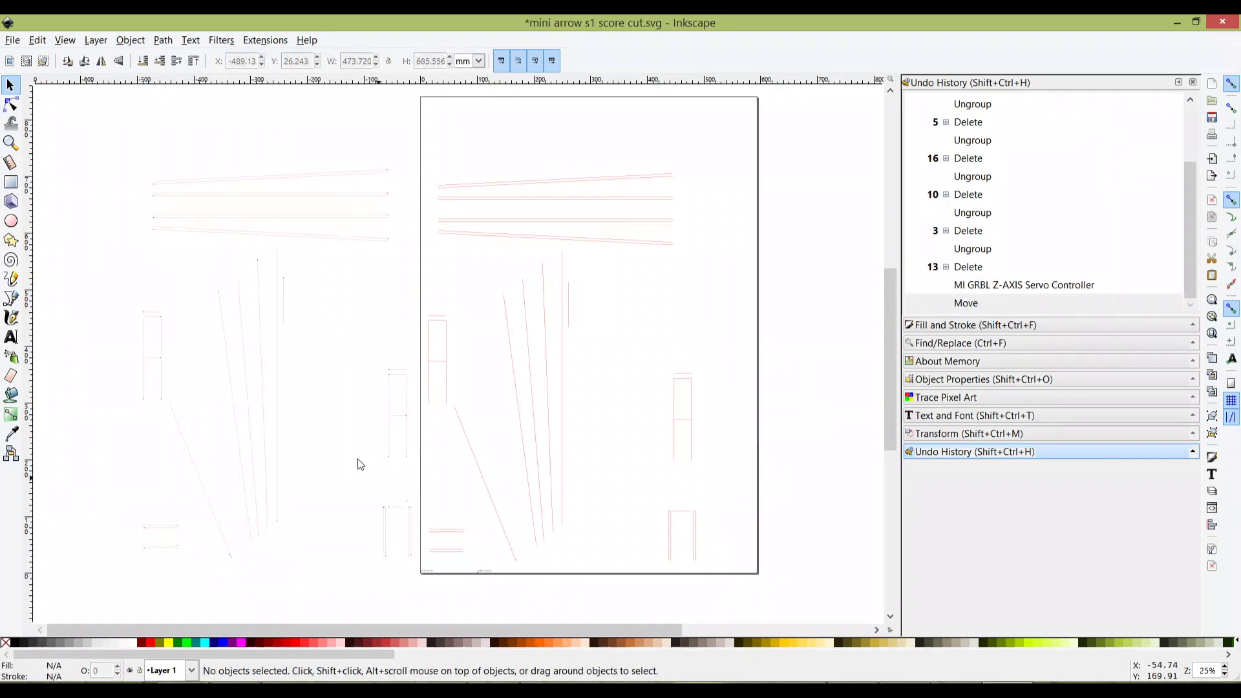
pyautogui.click(388, 396)
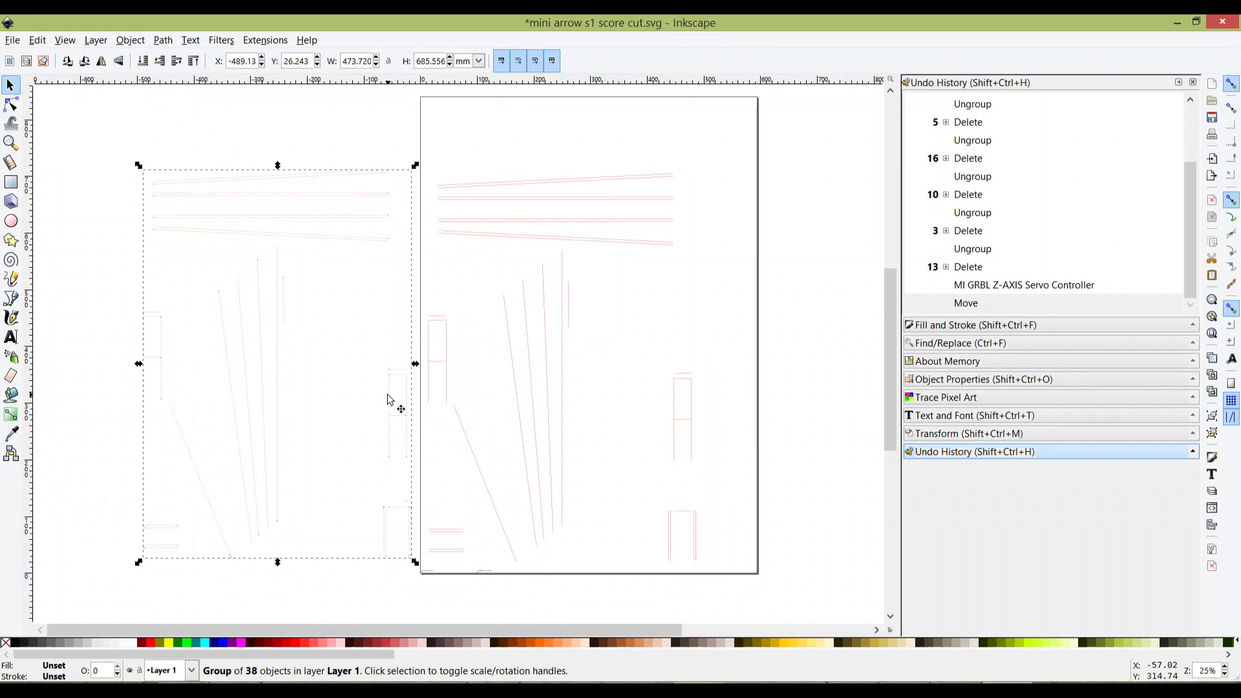
# Step: Undo the toolpath group's move and its generation in the drawing, and save the score cut file
pyautogui.hotkey('ctrl', 'z')
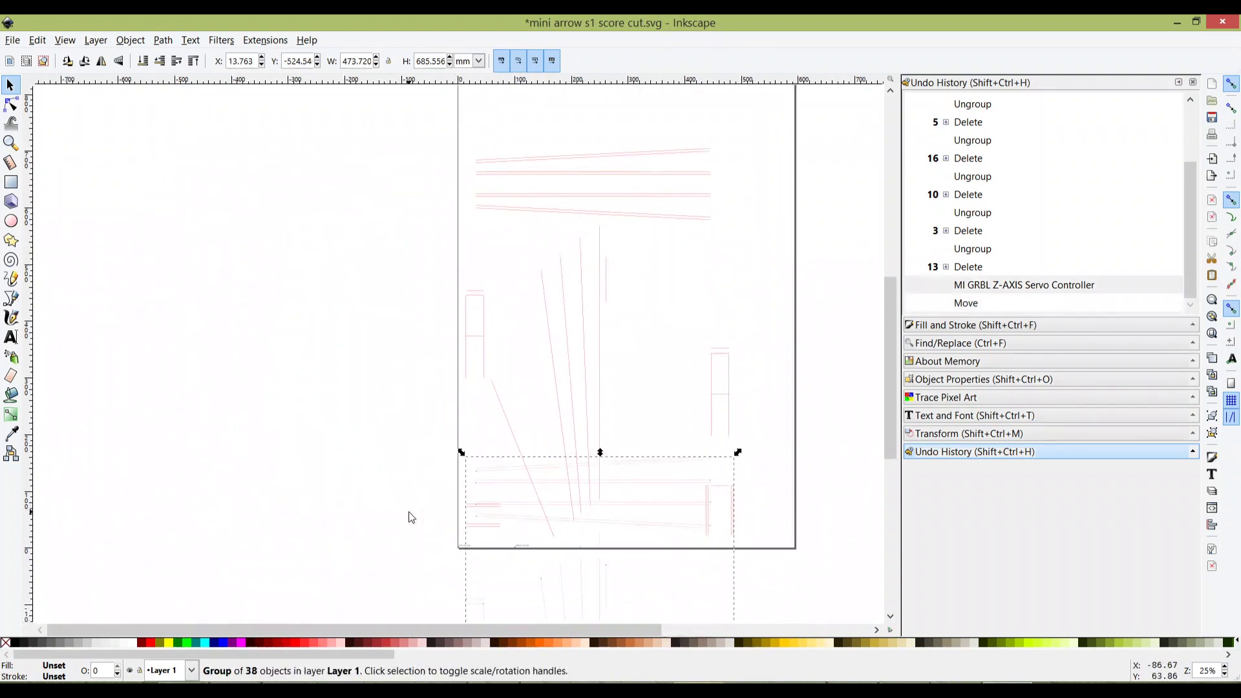
pyautogui.hotkey('ctrl', 'z')
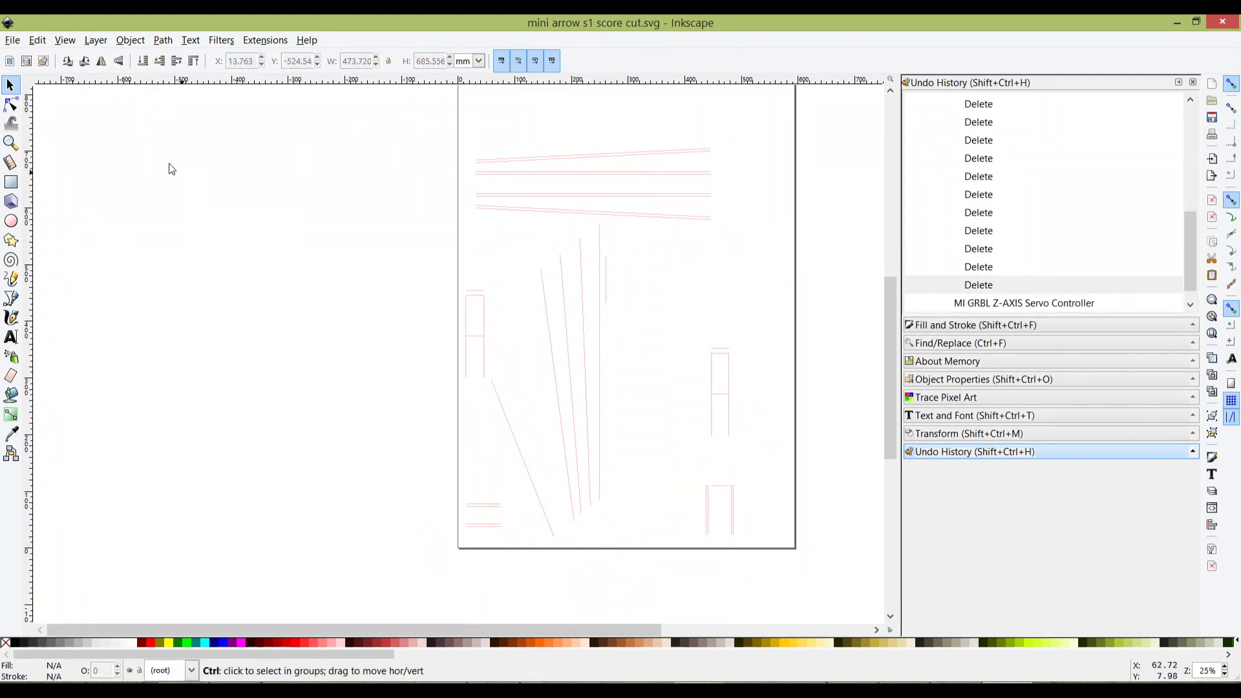
pyautogui.moveTo(721, 308); pyautogui.dragTo(633, 355)
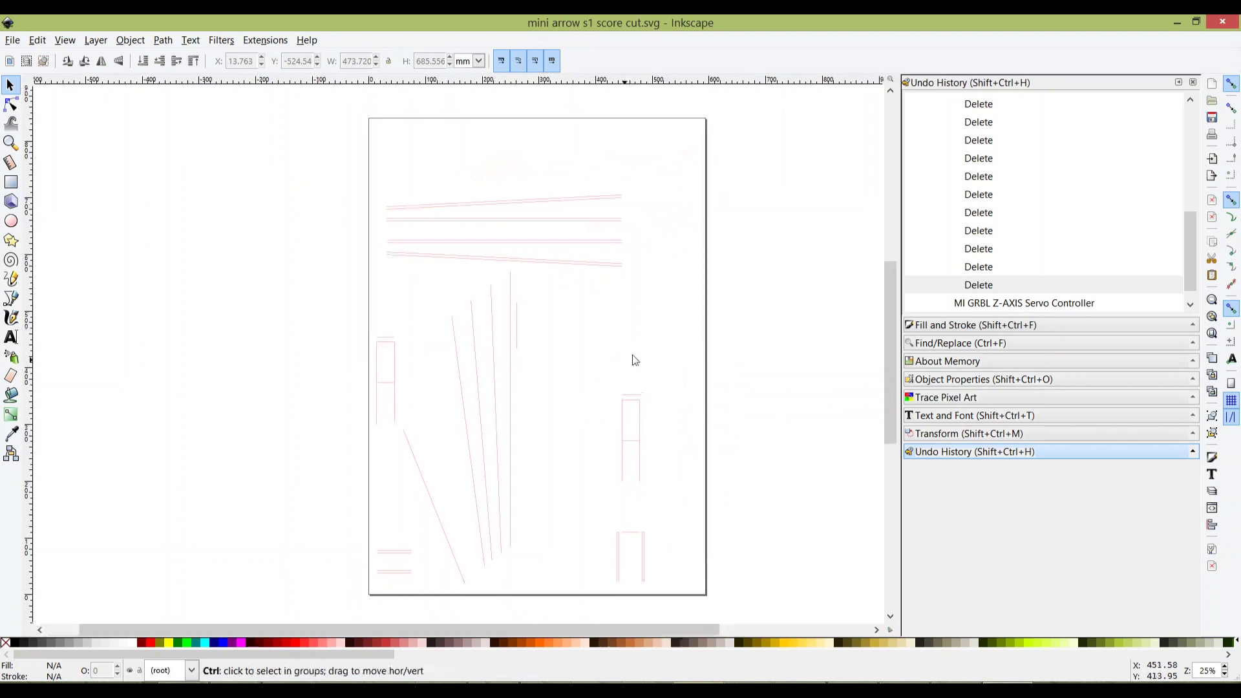
pyautogui.moveTo(729, 309); pyautogui.dragTo(737, 309)
pyautogui.hotkey('ctrl', 's')
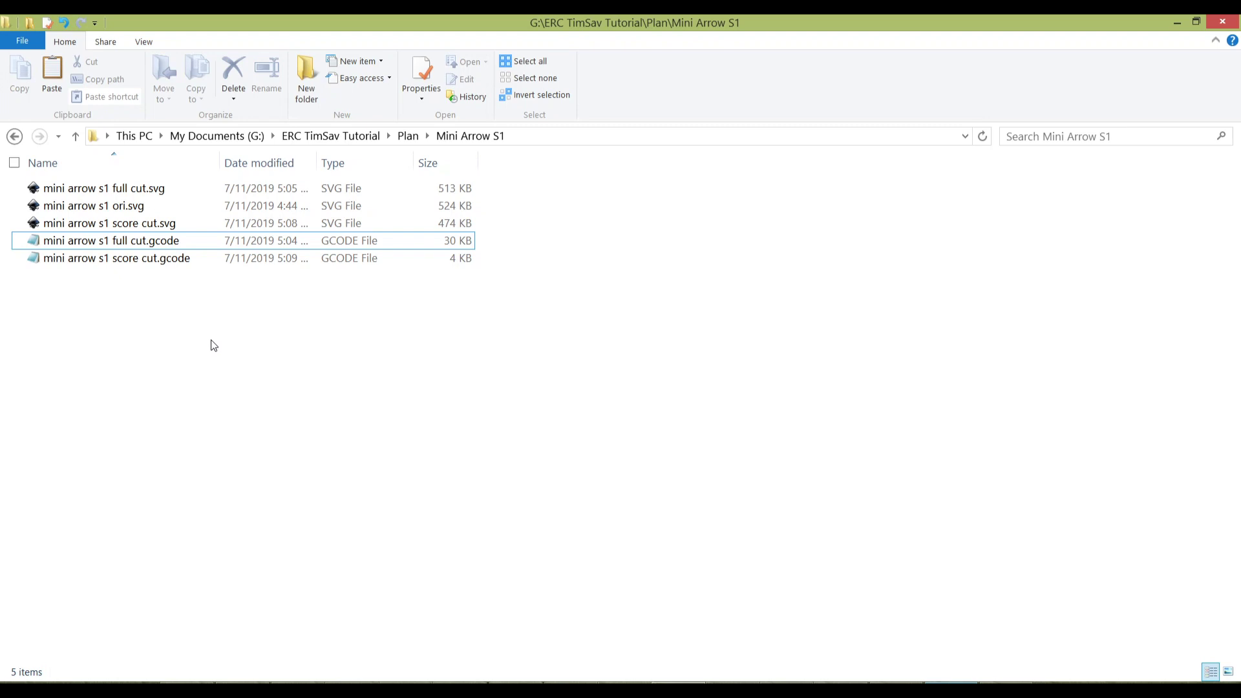
# Step: Switch to the Mini Arrow S1 folder and create a text document named mini arrow s1 combined.txt
pyautogui.moveTo(368, 361); pyautogui.dragTo(236, 339)
pyautogui.rightClick(254, 332)
pyautogui.moveTo(232, 560)
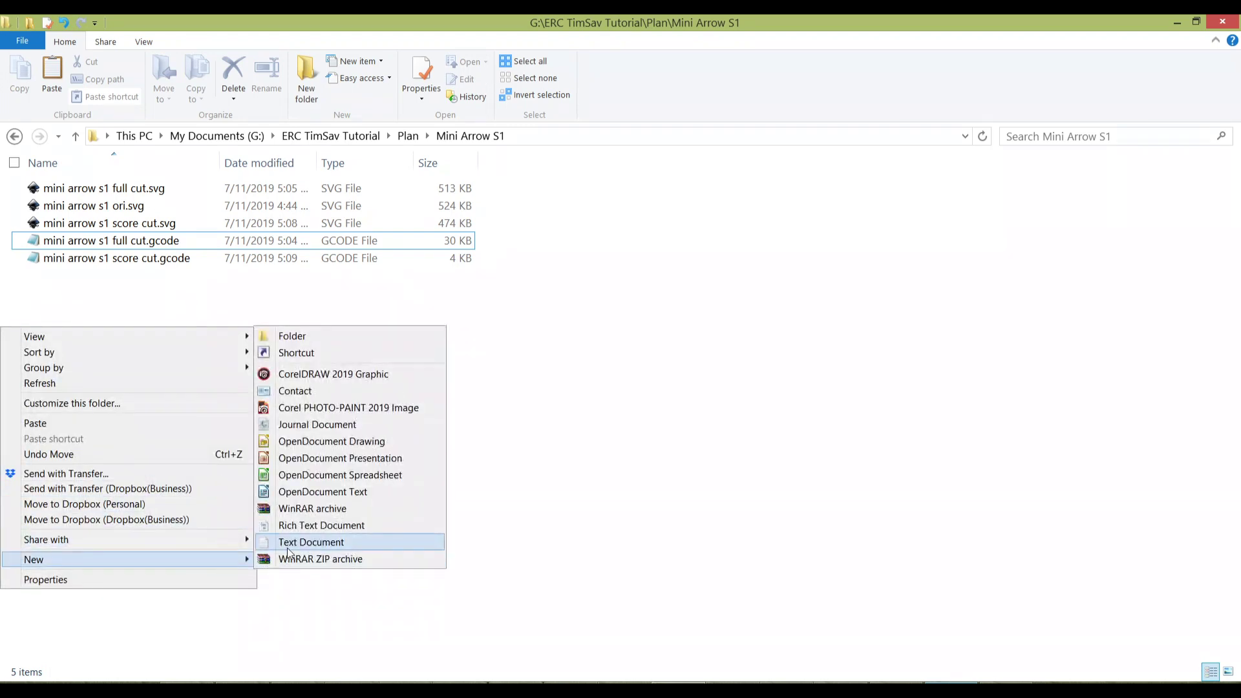
pyautogui.click(289, 546)
pyautogui.write('miin')
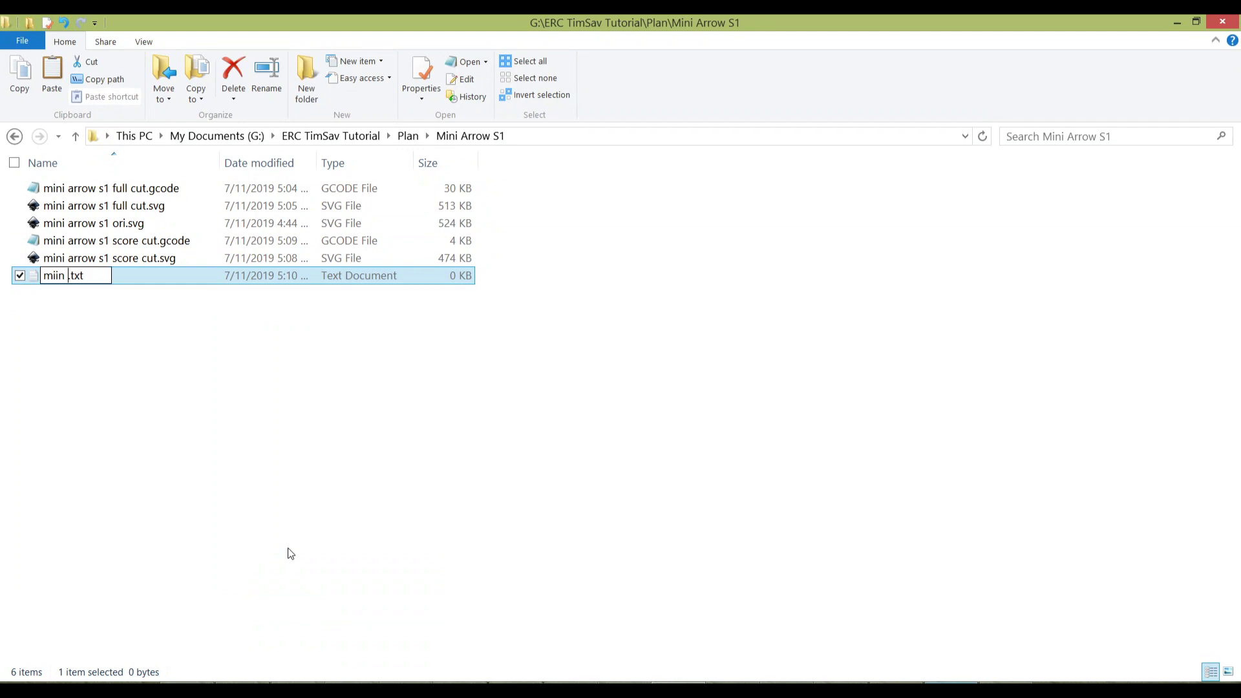
pyautogui.press('BackSpace')
pyautogui.press('BackSpace')
pyautogui.press('BackSpace')
pyautogui.press('BackSpace')
pyautogui.write('ini arrw')
pyautogui.press('BackSpace')
pyautogui.write('ow s1 ')
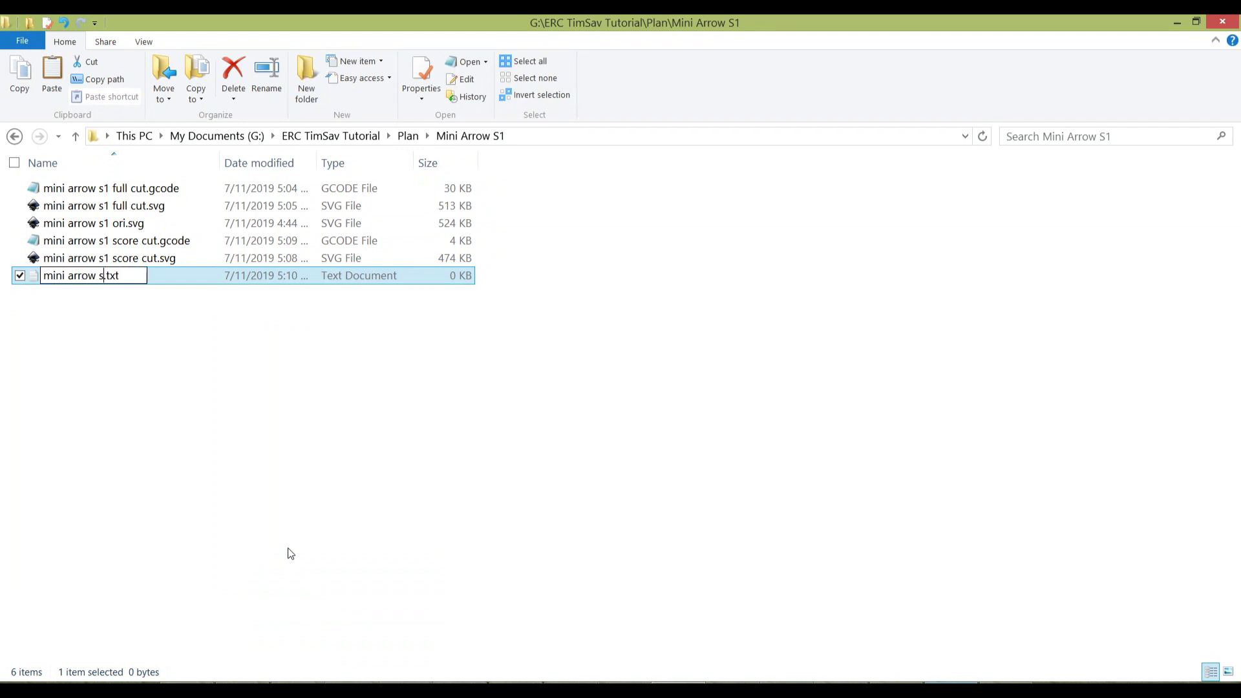
pyautogui.write('combined')
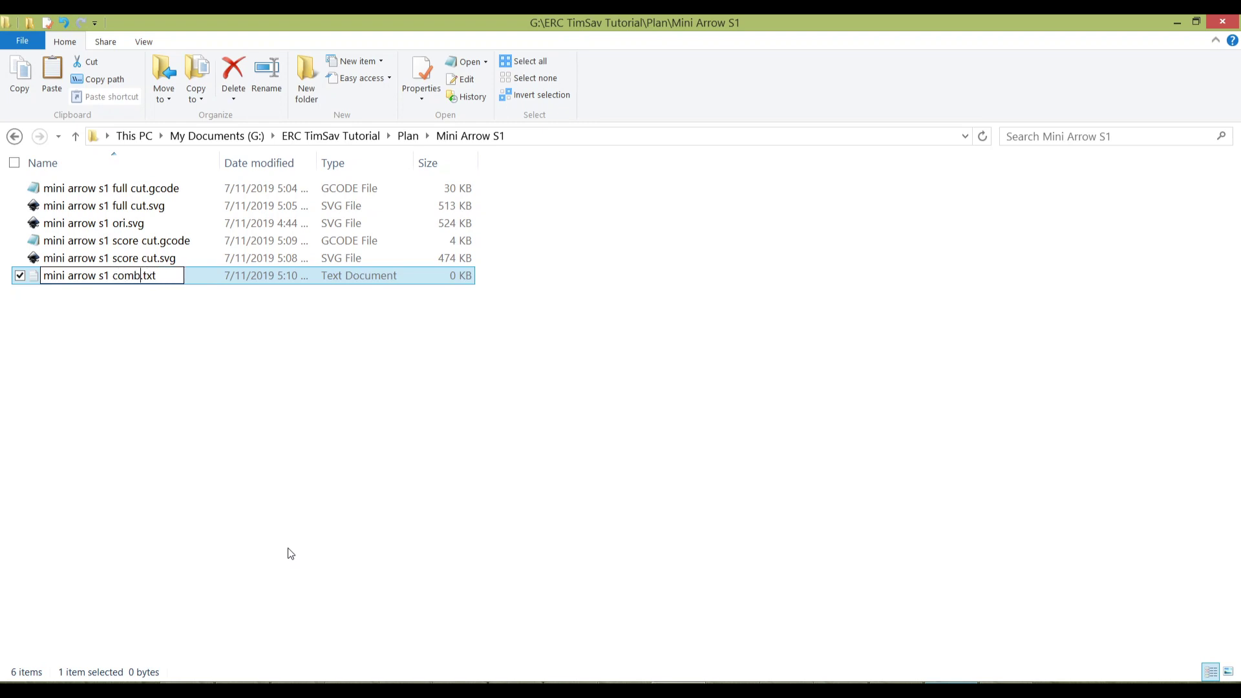
pyautogui.press('Return')
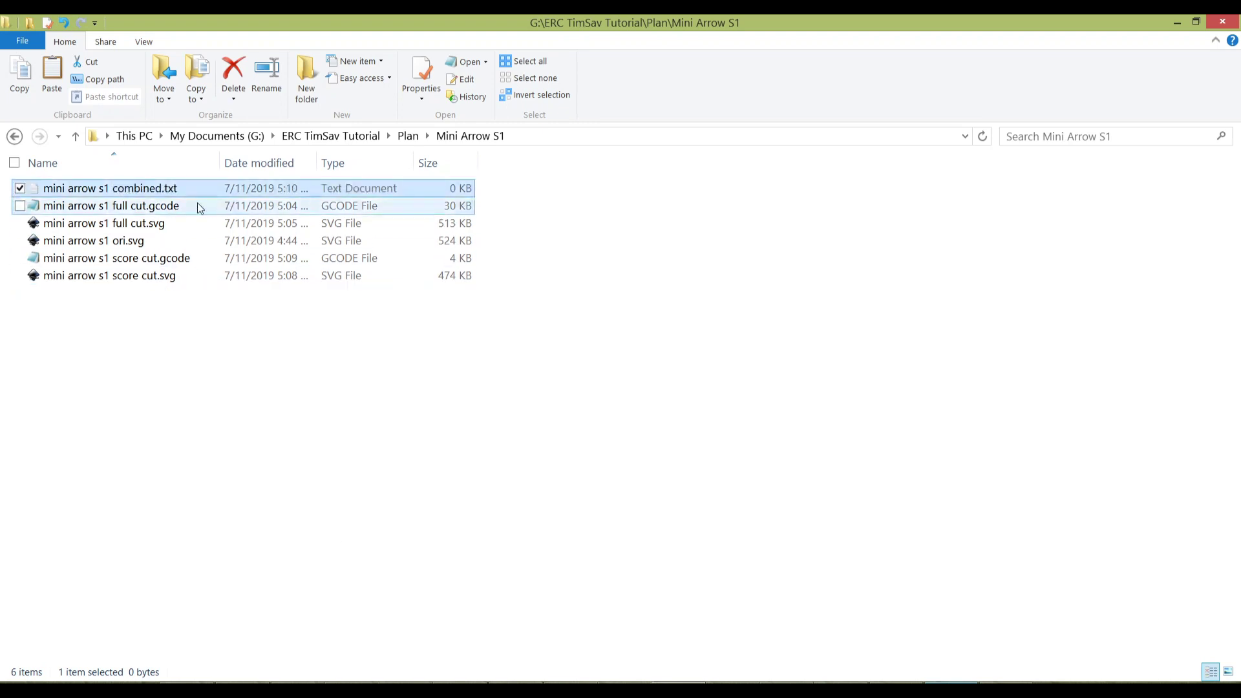
# Step: Change the new text file's extension so it is named mini arrow s1 combined.gcode
pyautogui.rightClick(174, 191)
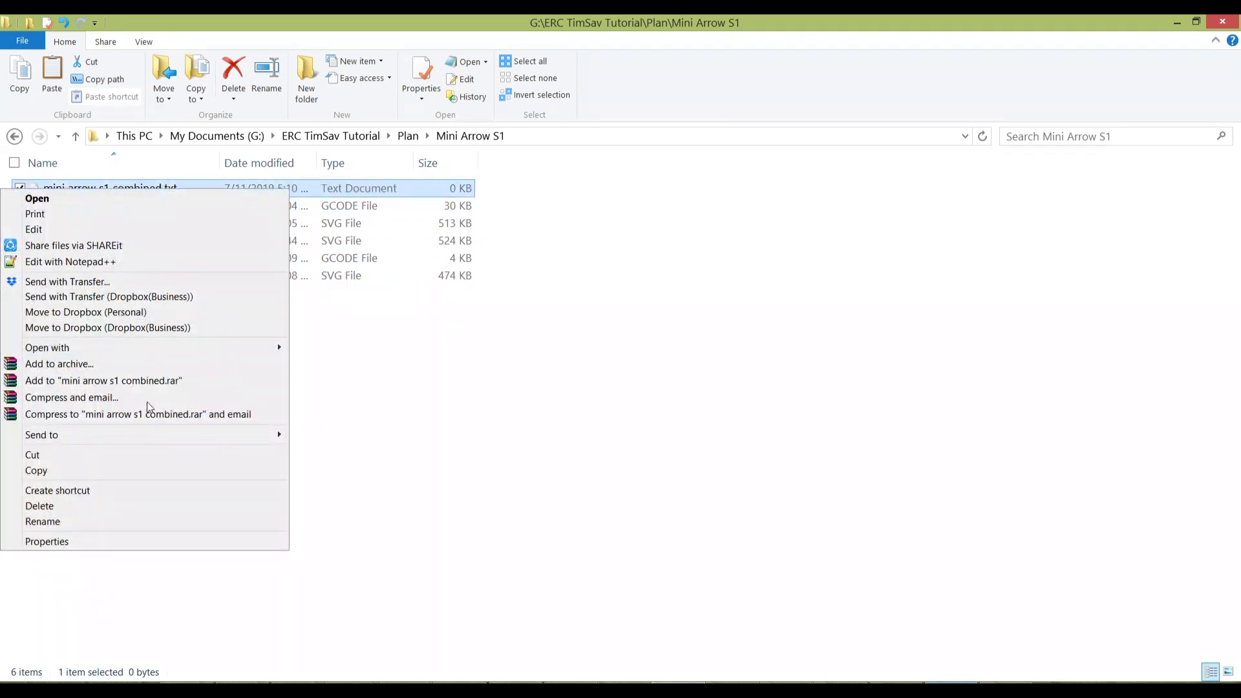
pyautogui.click(80, 524)
pyautogui.click(168, 192)
pyautogui.moveTo(164, 192); pyautogui.dragTo(186, 194)
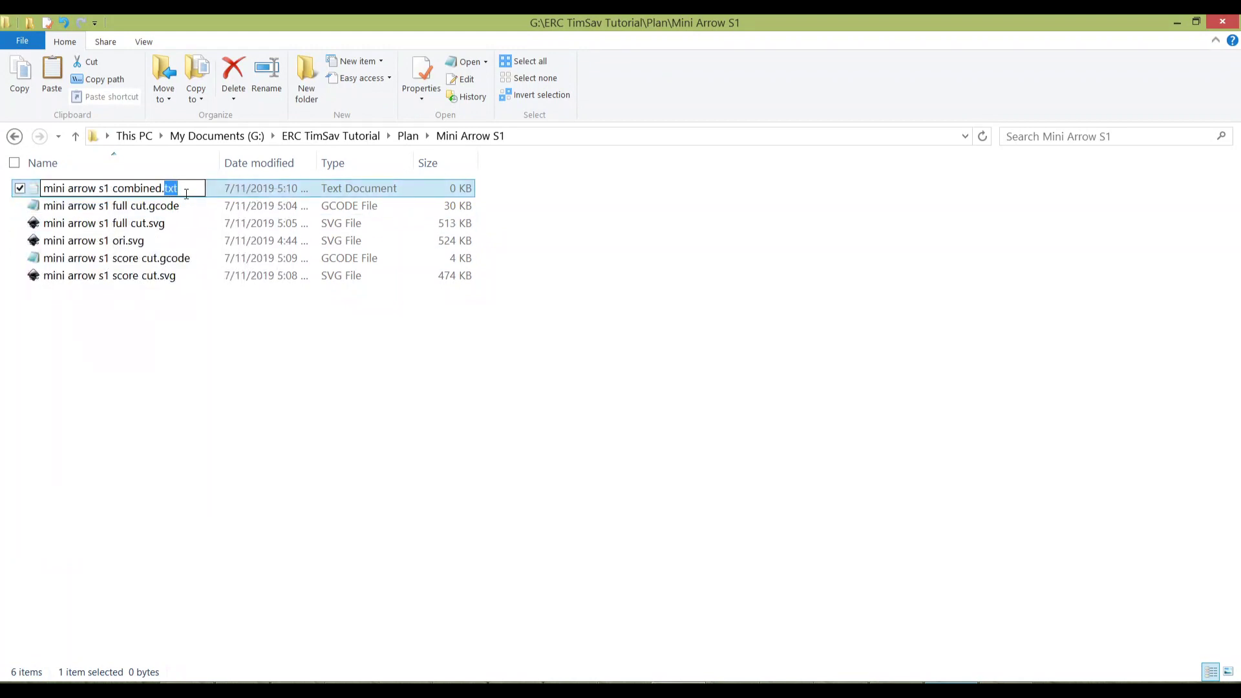
pyautogui.write('gcode')
pyautogui.press('Return')
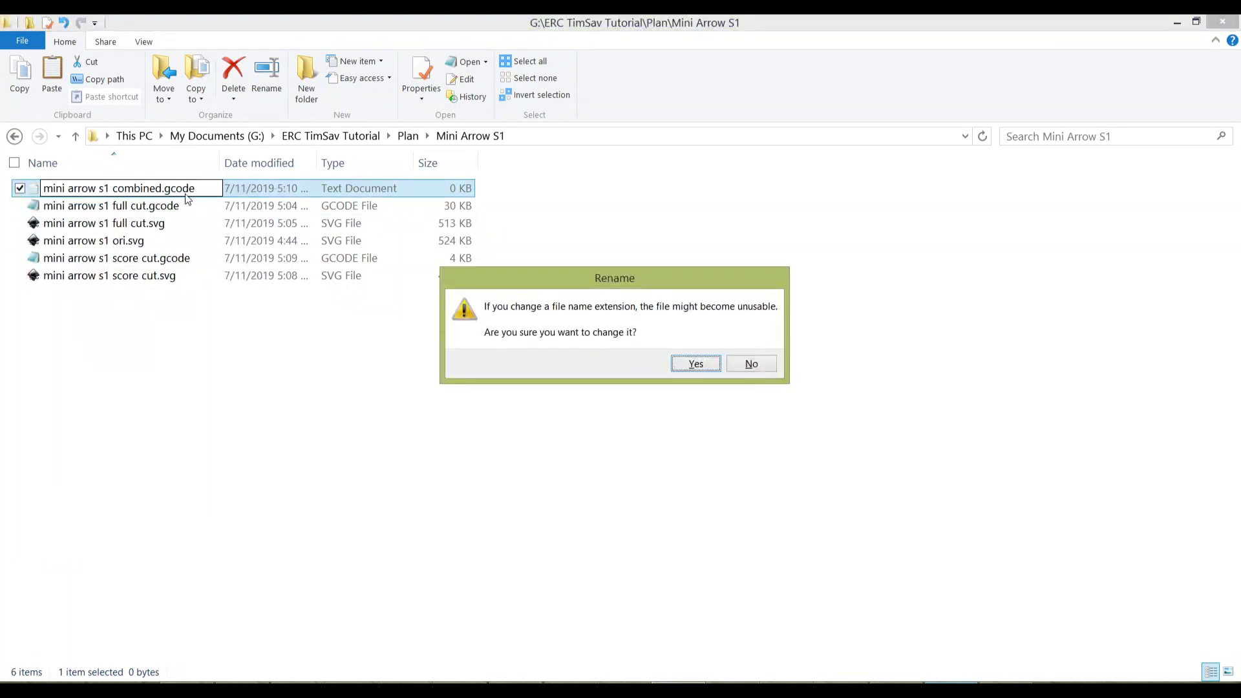
pyautogui.click(696, 364)
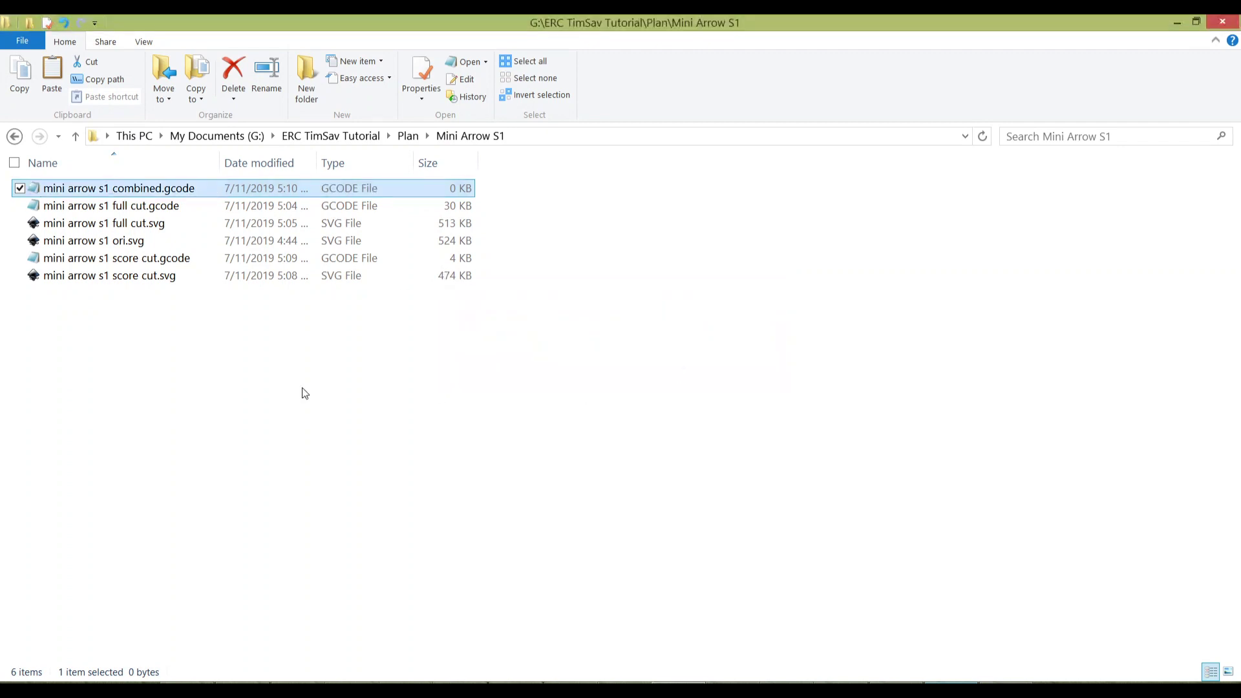
# Step: Sort the folder by file type and copy the entire contents of mini arrow s1 full cut.gcode
pyautogui.click(274, 165)
pyautogui.click(341, 163)
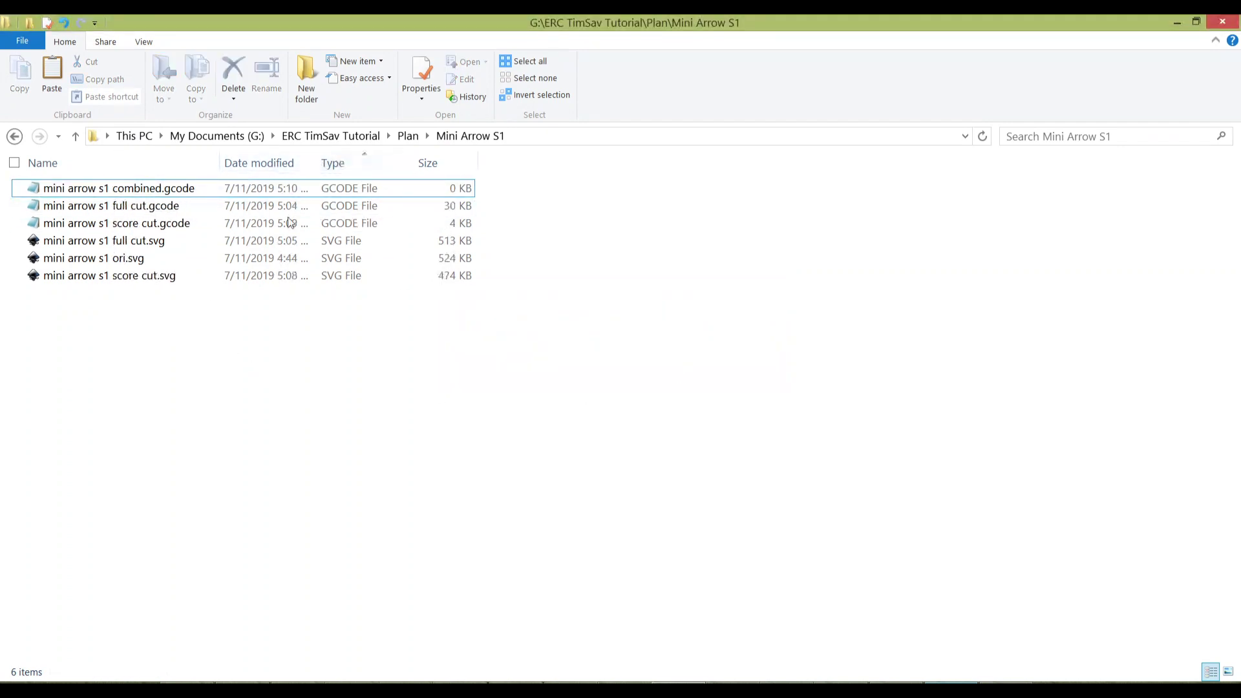
pyautogui.click(166, 223)
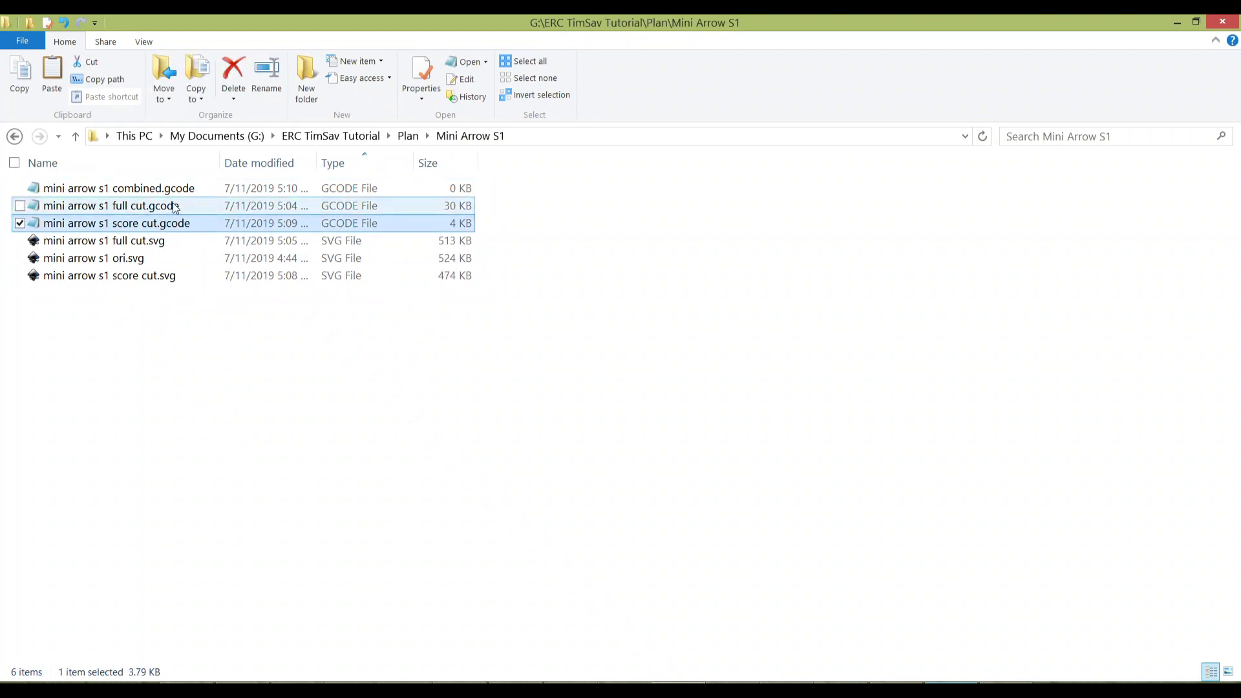
pyautogui.doubleClick(175, 207)
pyautogui.hotkey('ctrl', 'a')
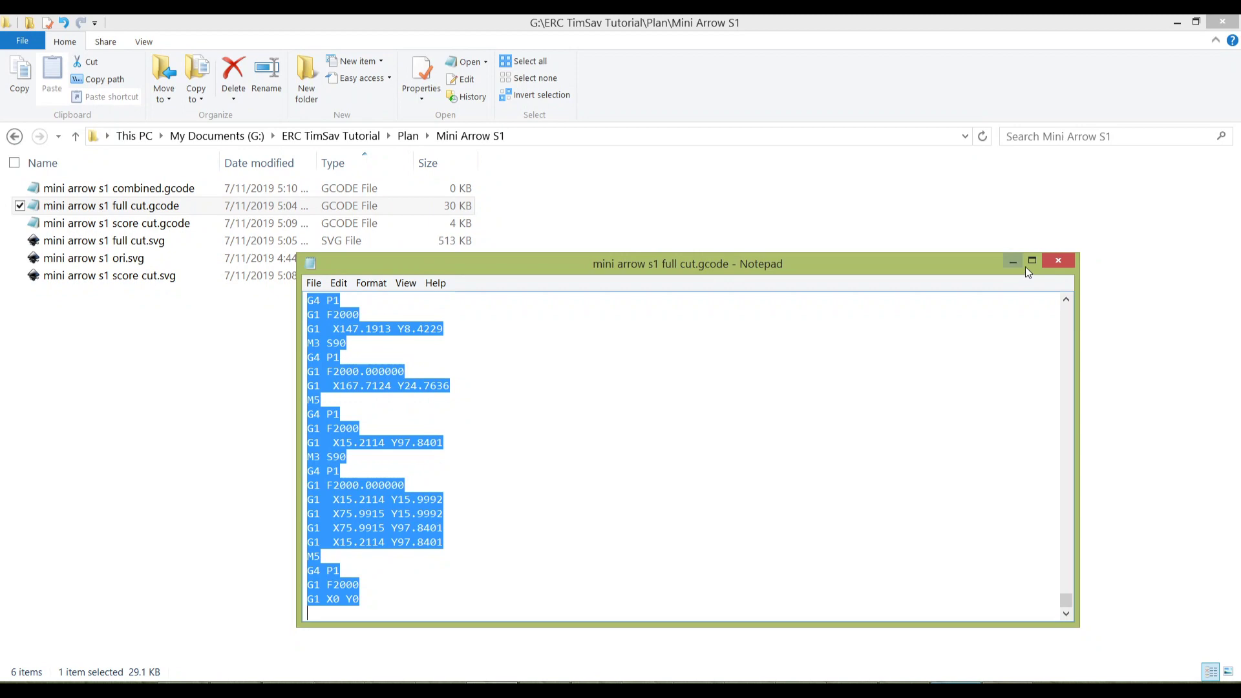
pyautogui.click(1058, 260)
pyautogui.click(999, 290)
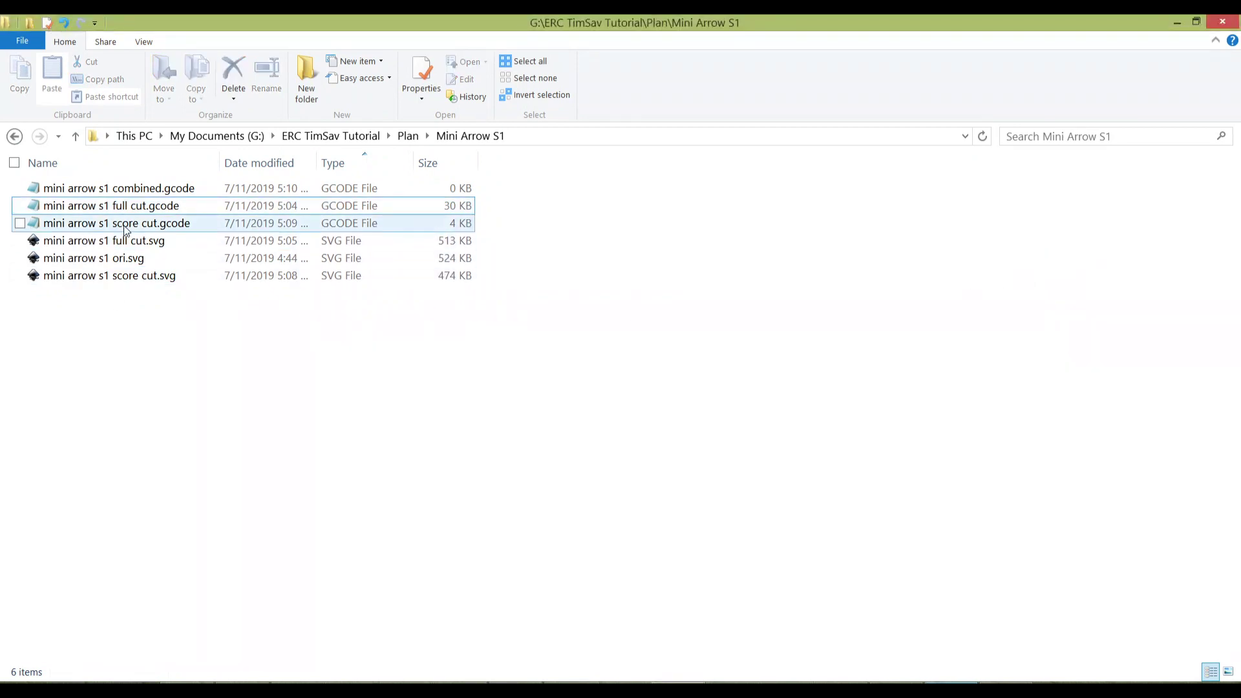
# Step: Paste the full cut code into mini arrow s1 combined.gcode and add three blank lines after it
pyautogui.doubleClick(181, 192)
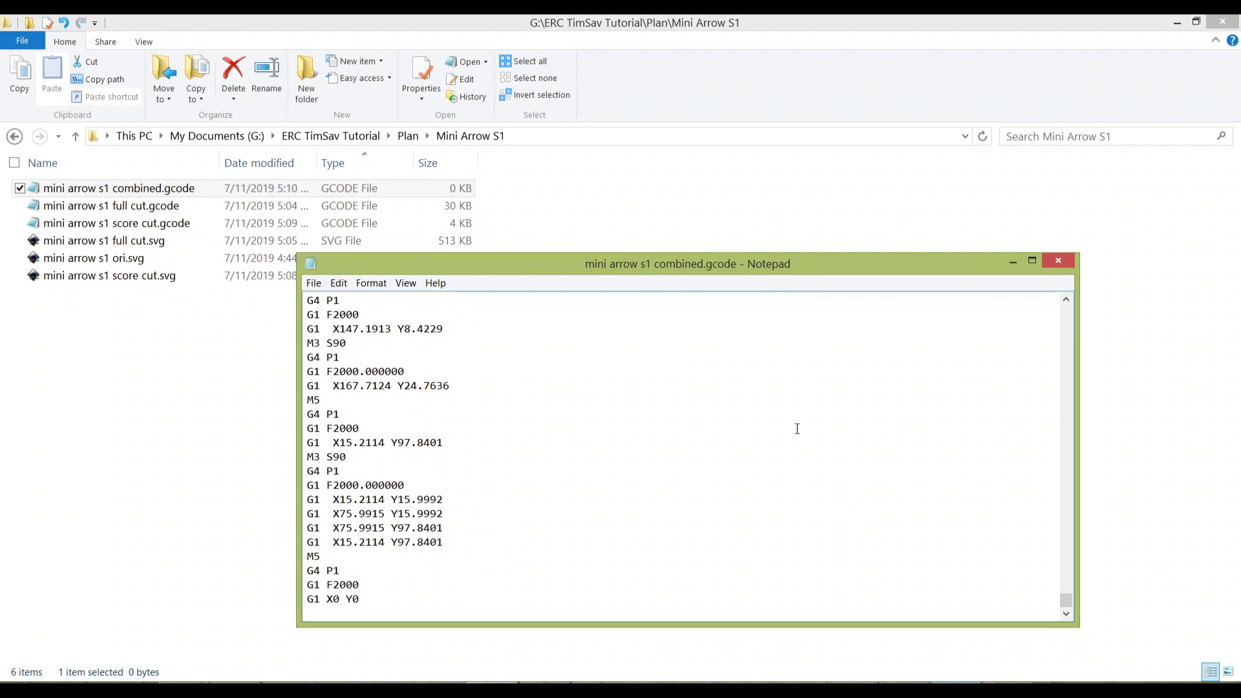
pyautogui.press('Return')
pyautogui.press('Return')
pyautogui.press('Return')
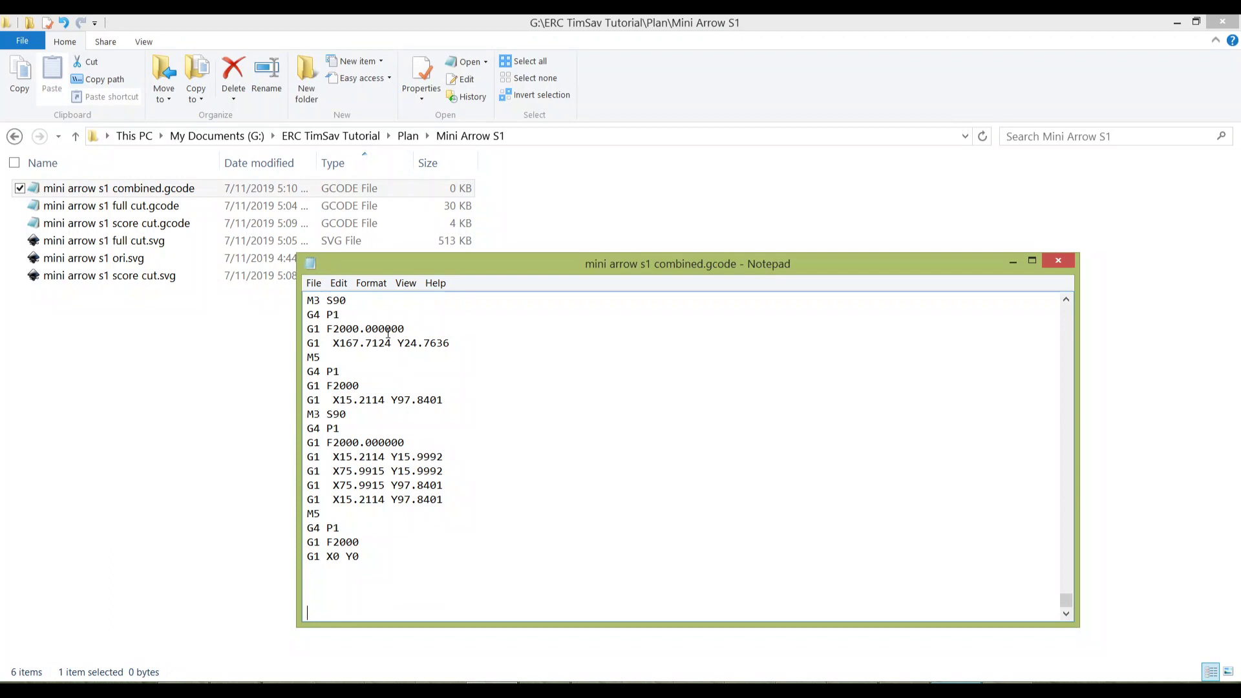
# Step: Copy all the code from mini arrow s1 score cut.gcode and append it below the full cut code in the combined file
pyautogui.doubleClick(148, 224)
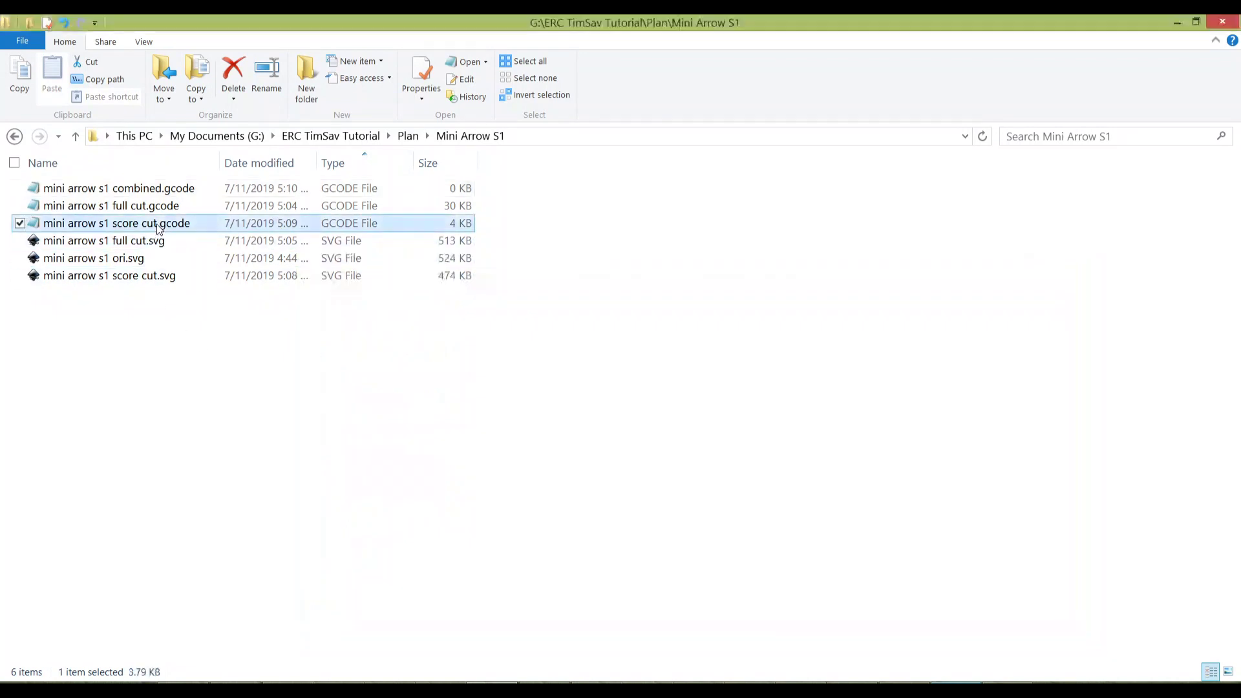
pyautogui.hotkey('ctrl', 'a')
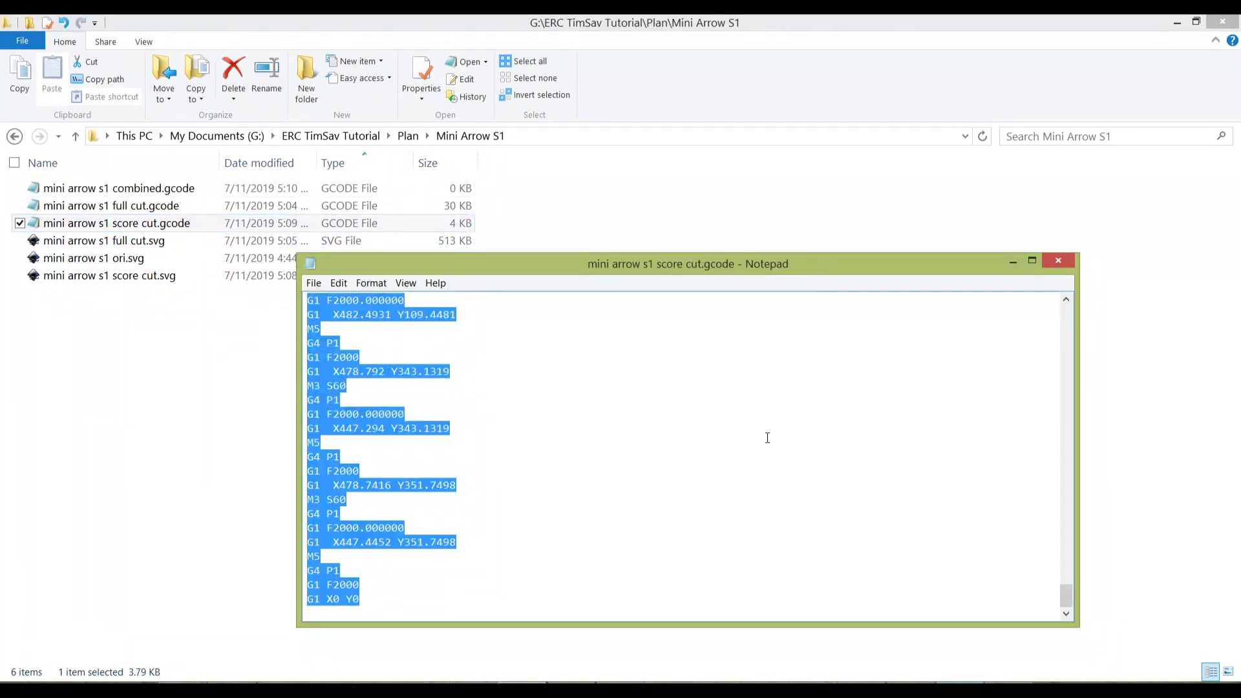
pyautogui.click(1058, 261)
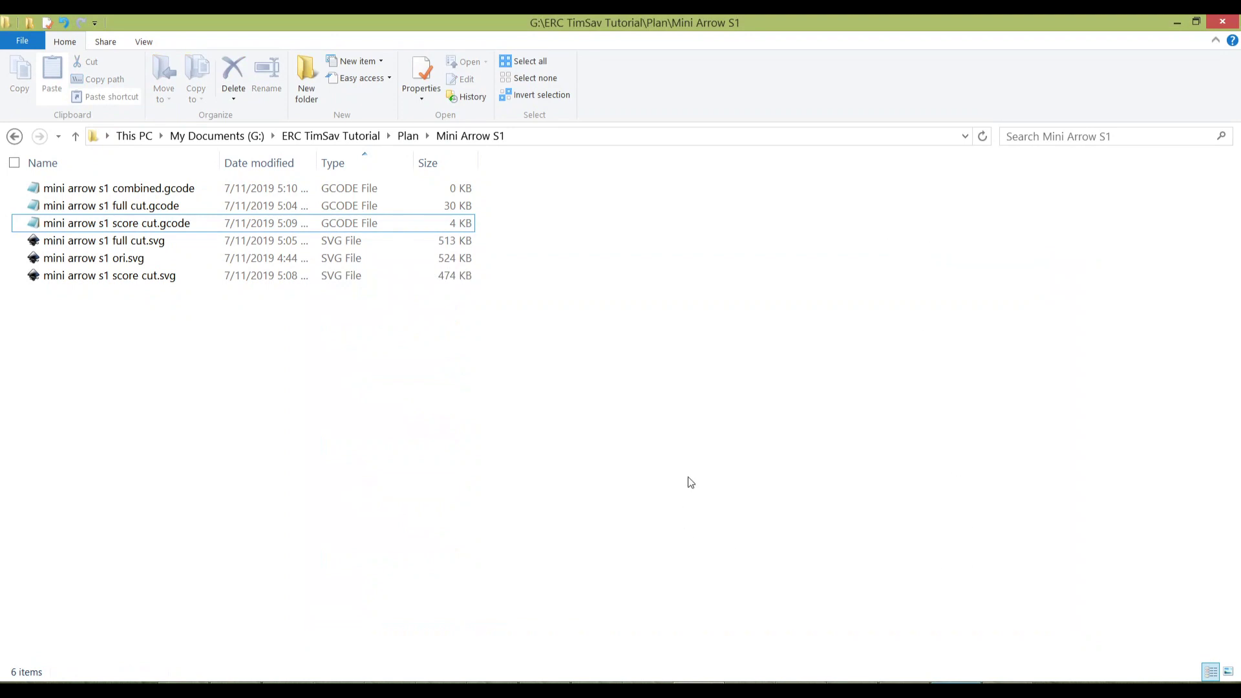
pyautogui.click(495, 690)
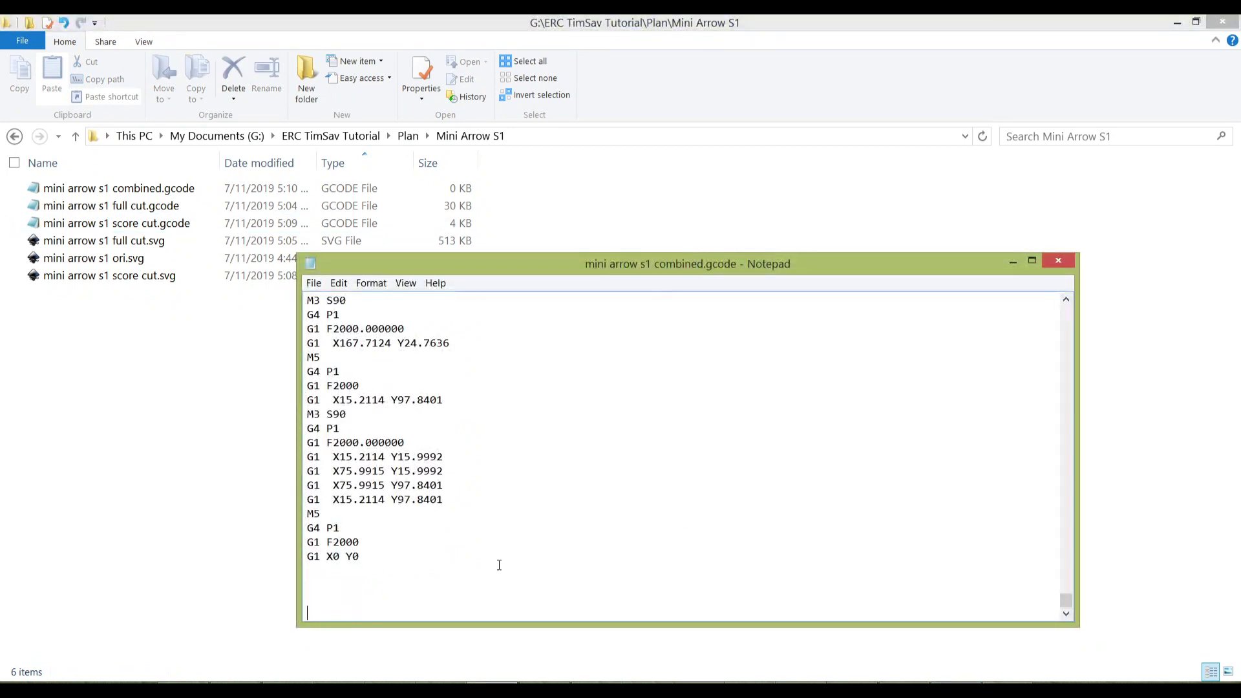
pyautogui.hotkey('ctrl', 'v')
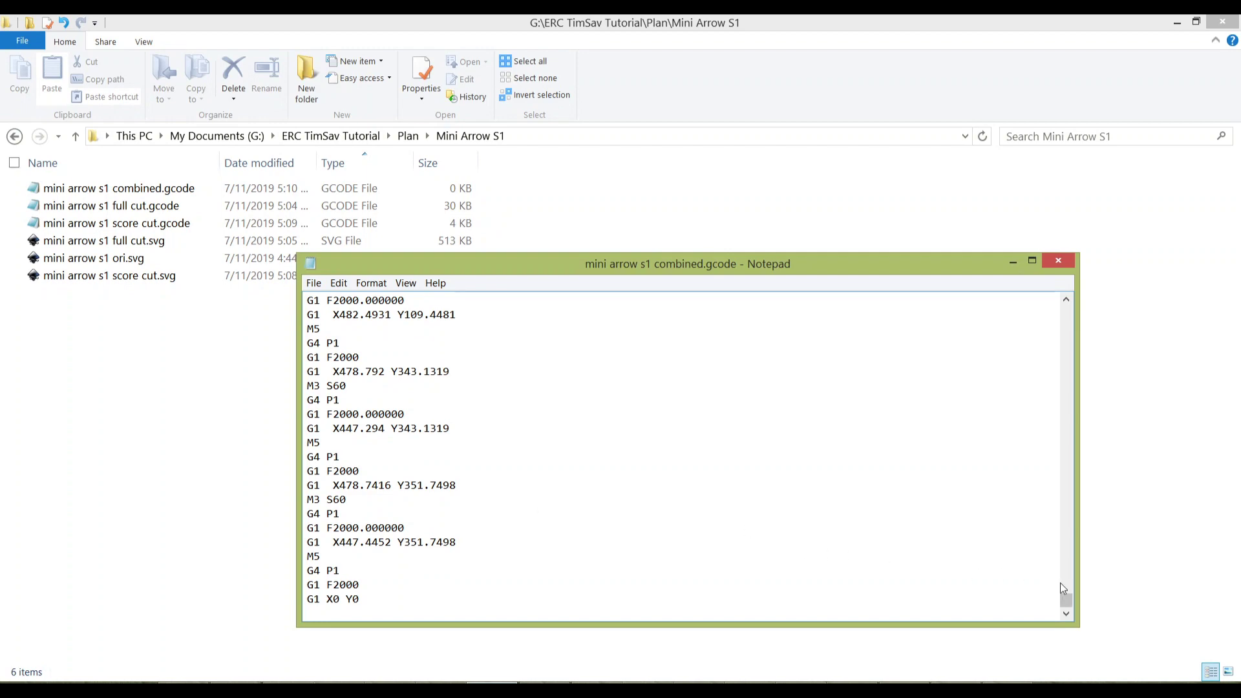
# Step: Examine the junction between the full cut and score cut code, including the servo angle commands and the return to origin
pyautogui.moveTo(1064, 590); pyautogui.dragTo(1082, 449)
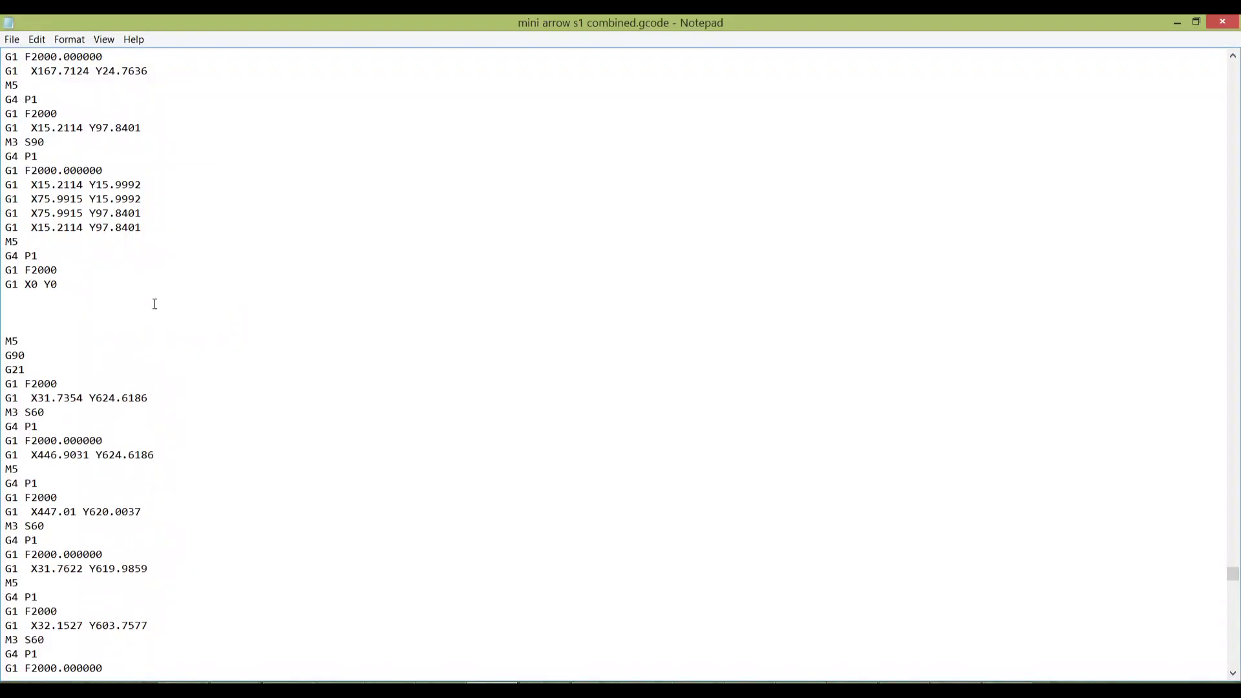
pyautogui.scroll(3, 129, 281)
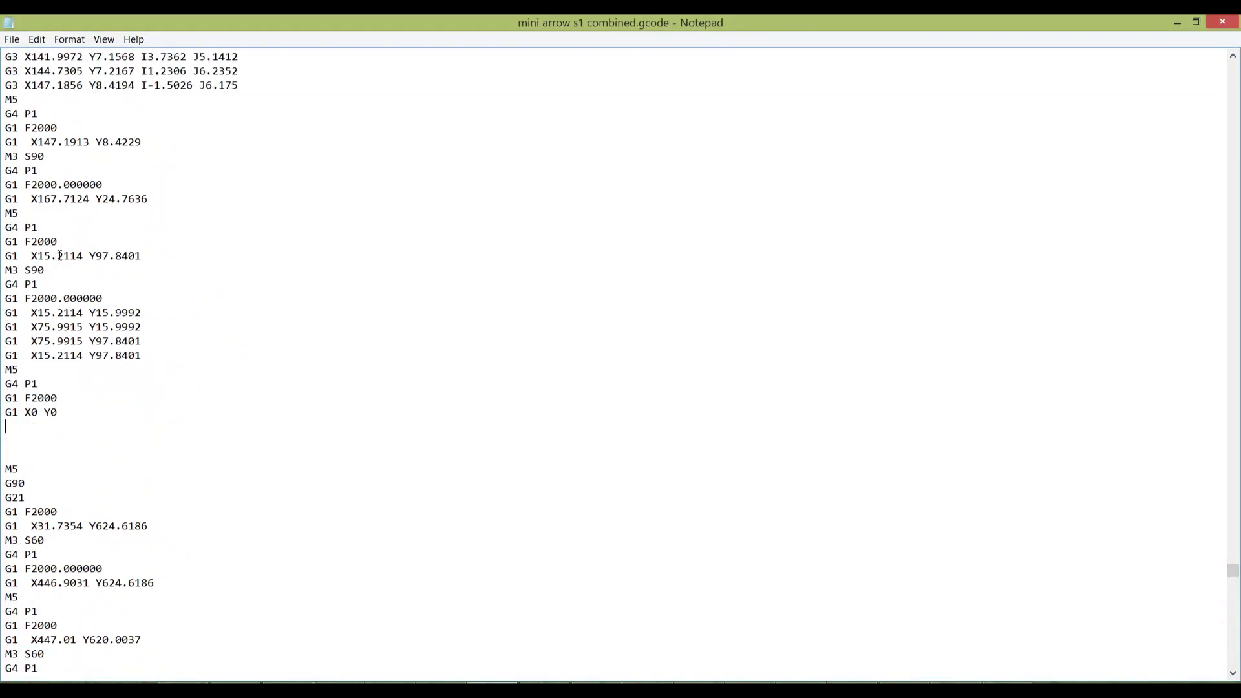
pyautogui.moveTo(46, 270); pyautogui.dragTo(6, 271)
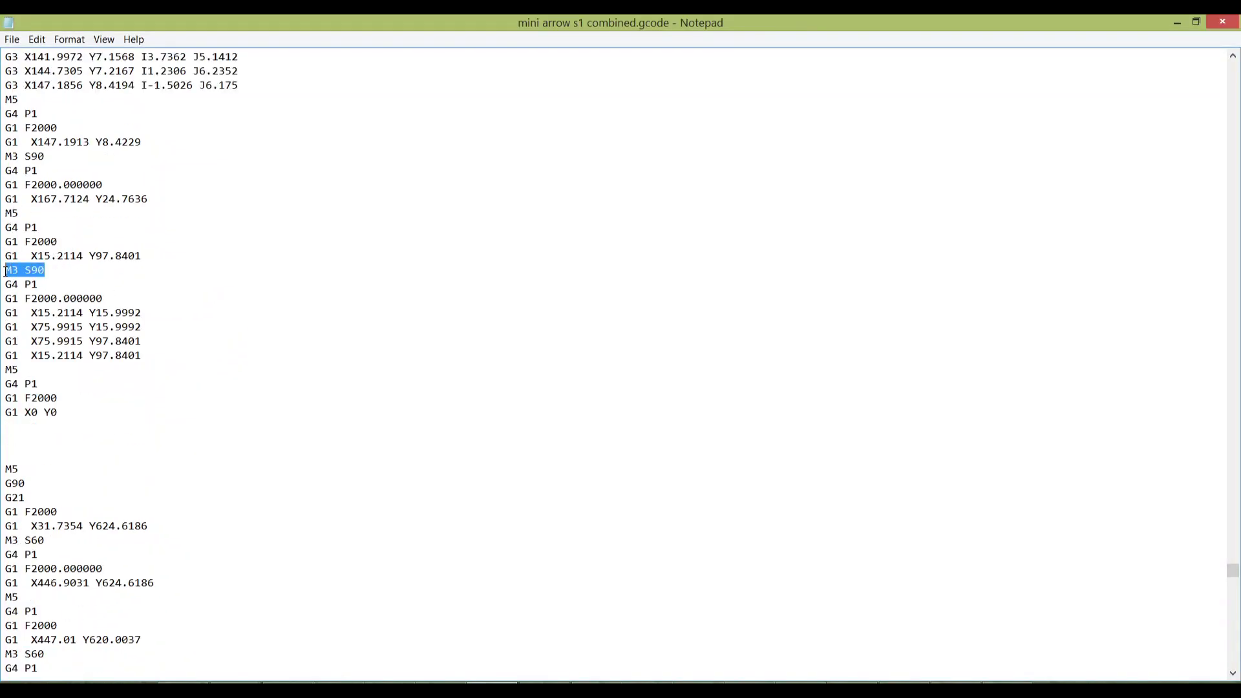
pyautogui.click(59, 541)
pyautogui.moveTo(69, 414); pyautogui.dragTo(31, 416)
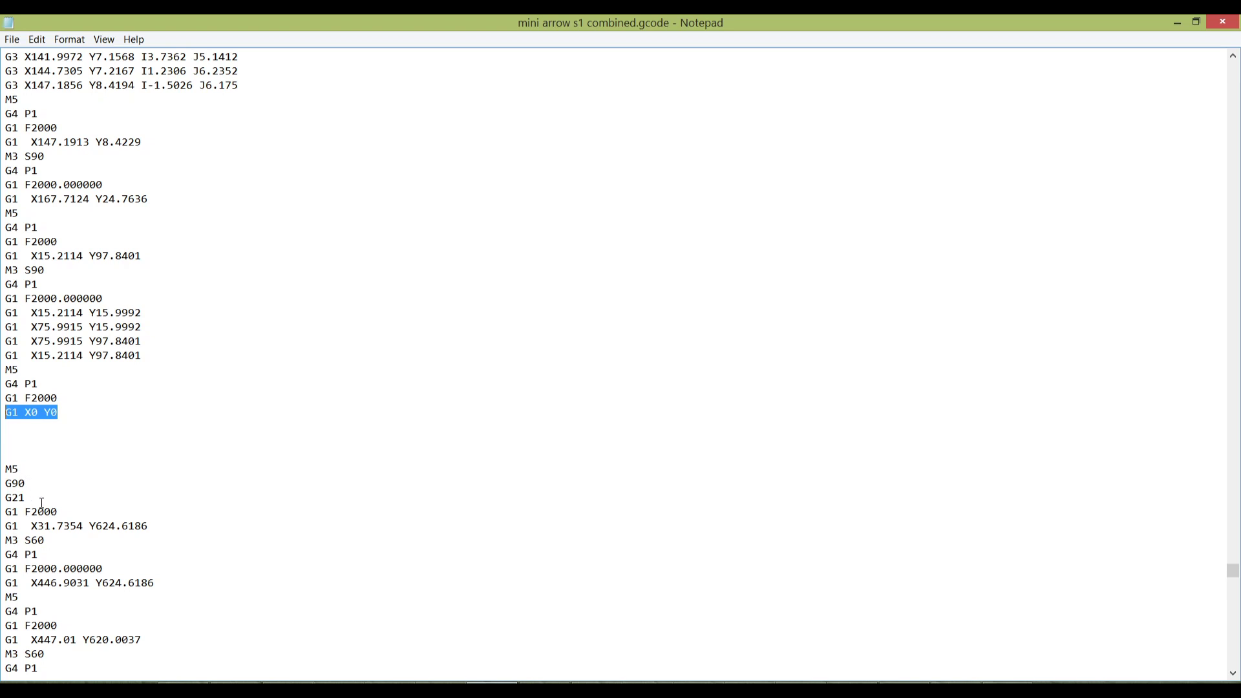
pyautogui.click(56, 474)
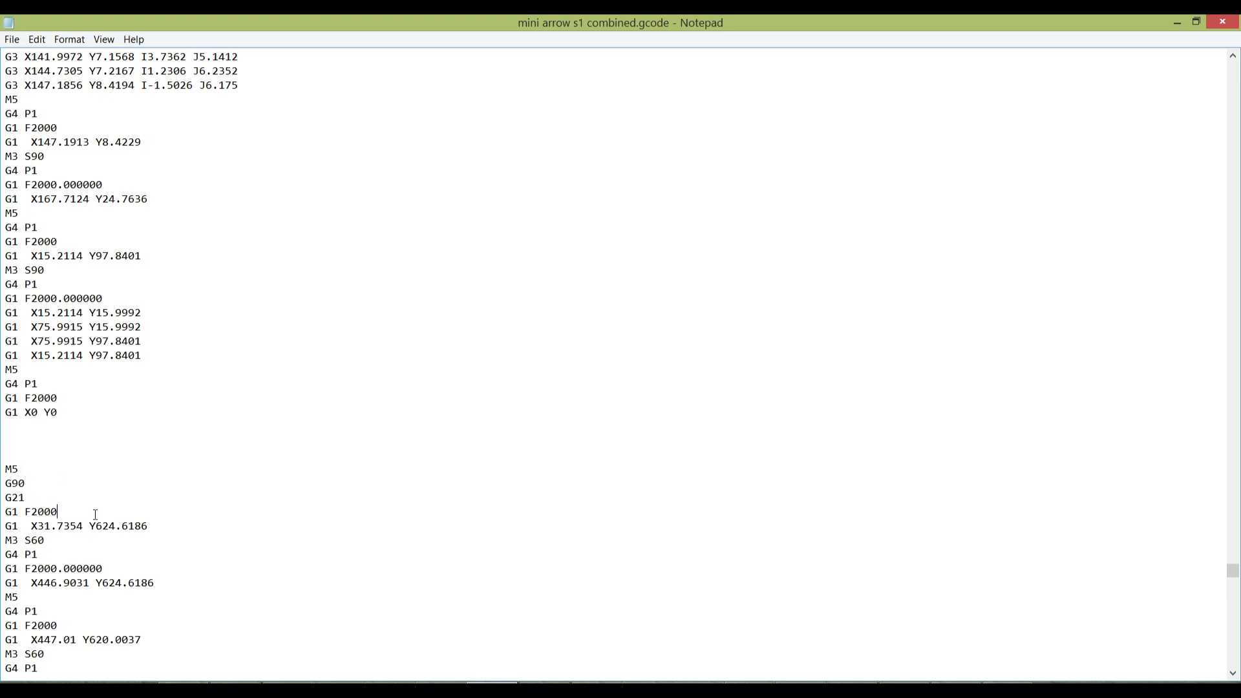
pyautogui.moveTo(47, 542); pyautogui.dragTo(3, 542)
pyautogui.scroll(-3, 80, 505)
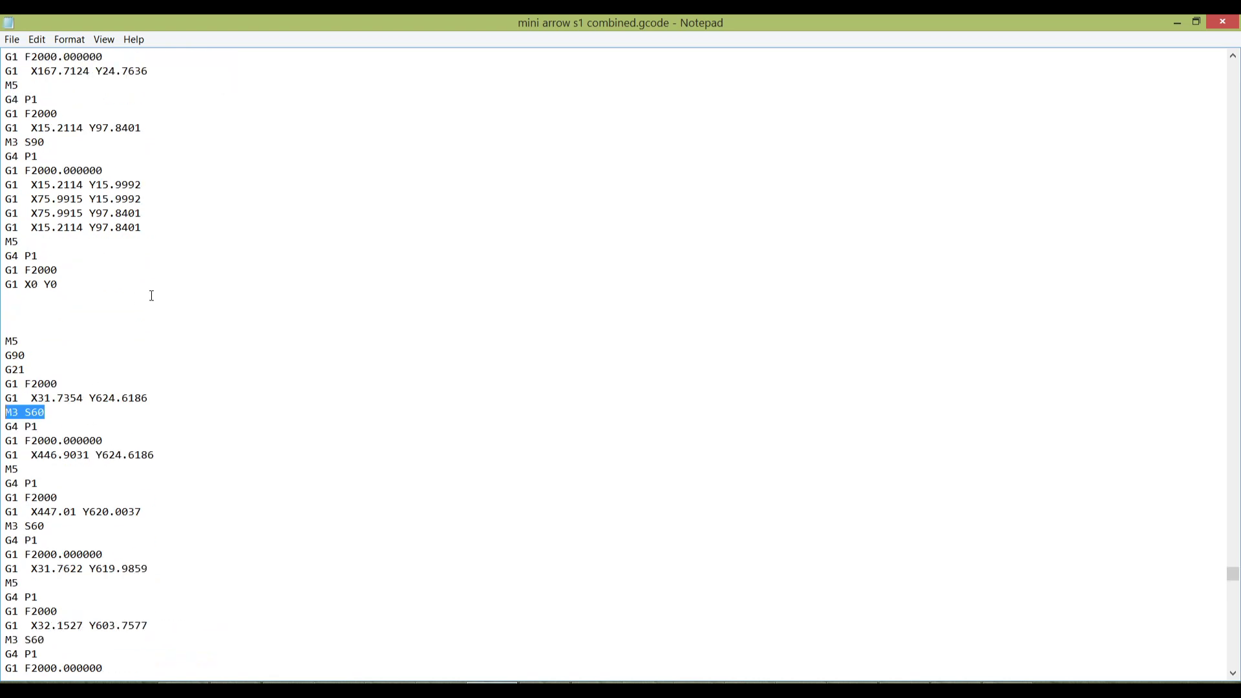
pyautogui.moveTo(58, 285); pyautogui.dragTo(10, 111)
pyautogui.click(126, 283)
# Step: Save the combined G-code file and close it
pyautogui.click(1223, 22)
pyautogui.click(503, 386)
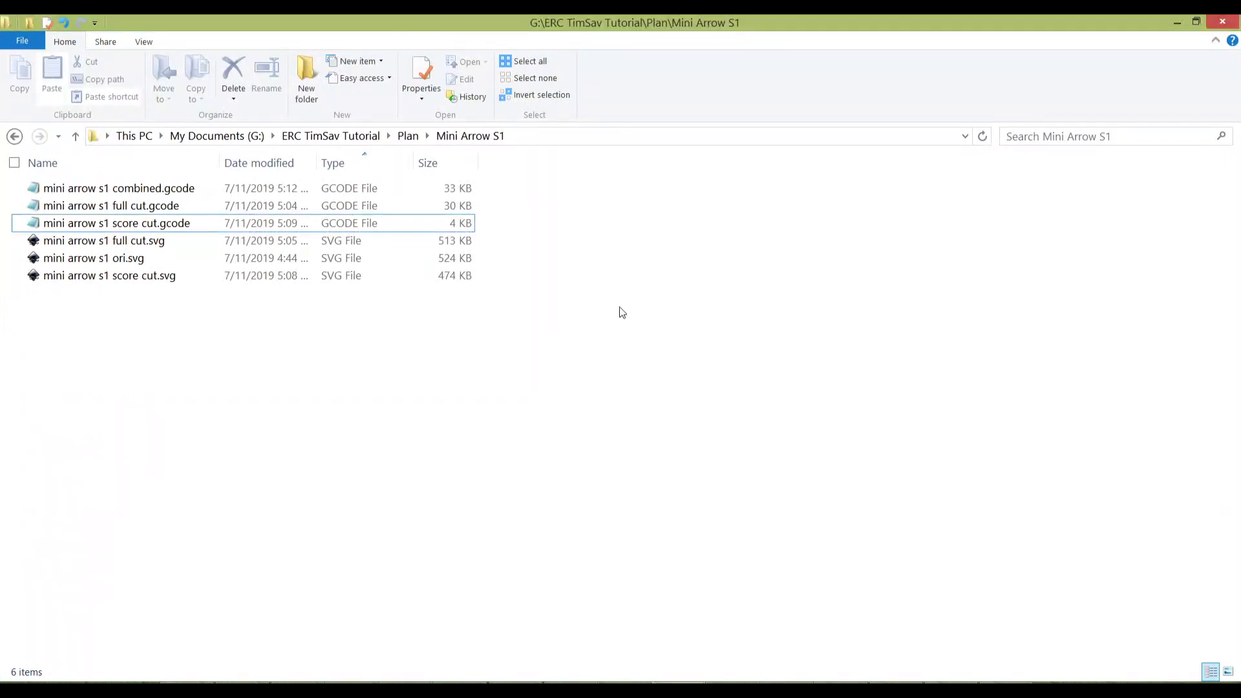
# Step: Switch to Grbl Controller and load mini arrow s1 combined.gcode as the file to send
pyautogui.click(163, 191)
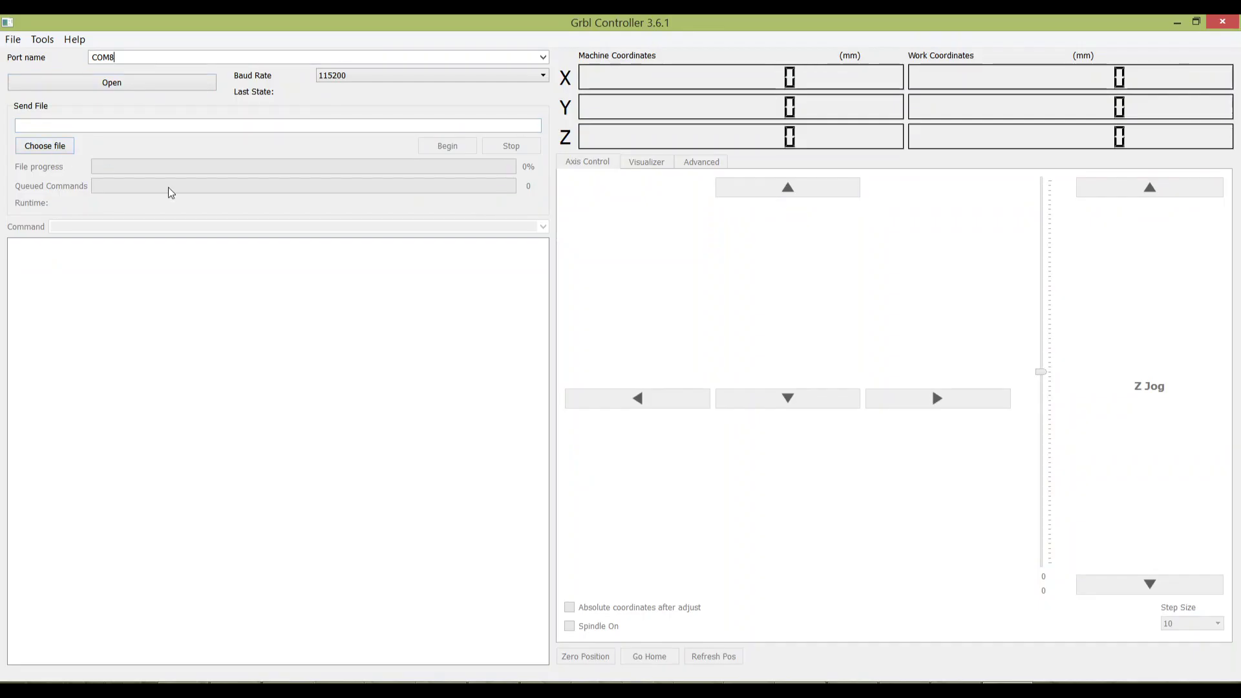
pyautogui.click(56, 148)
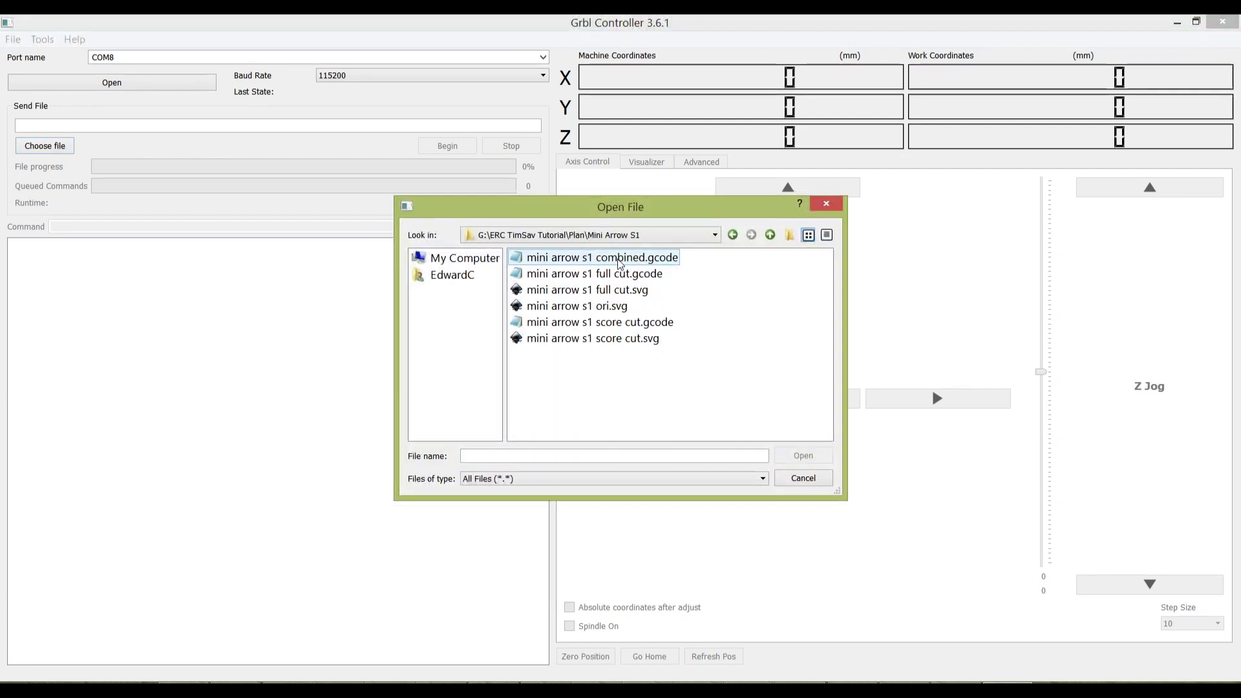
pyautogui.doubleClick(620, 259)
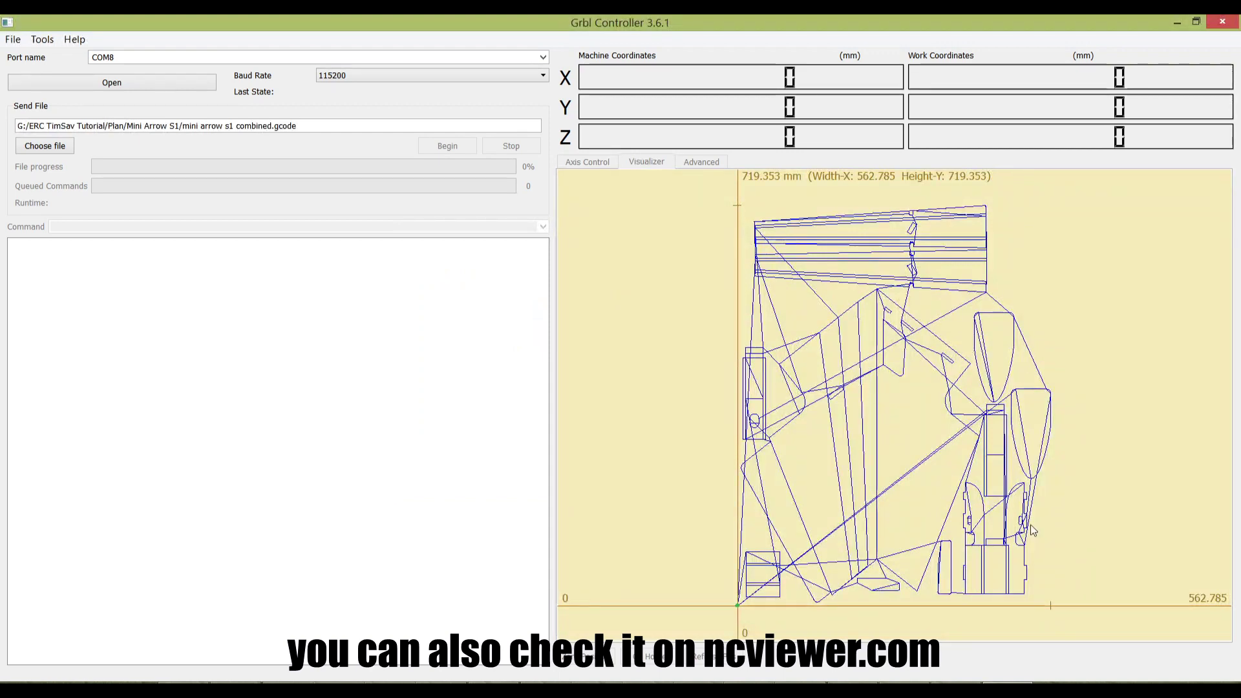